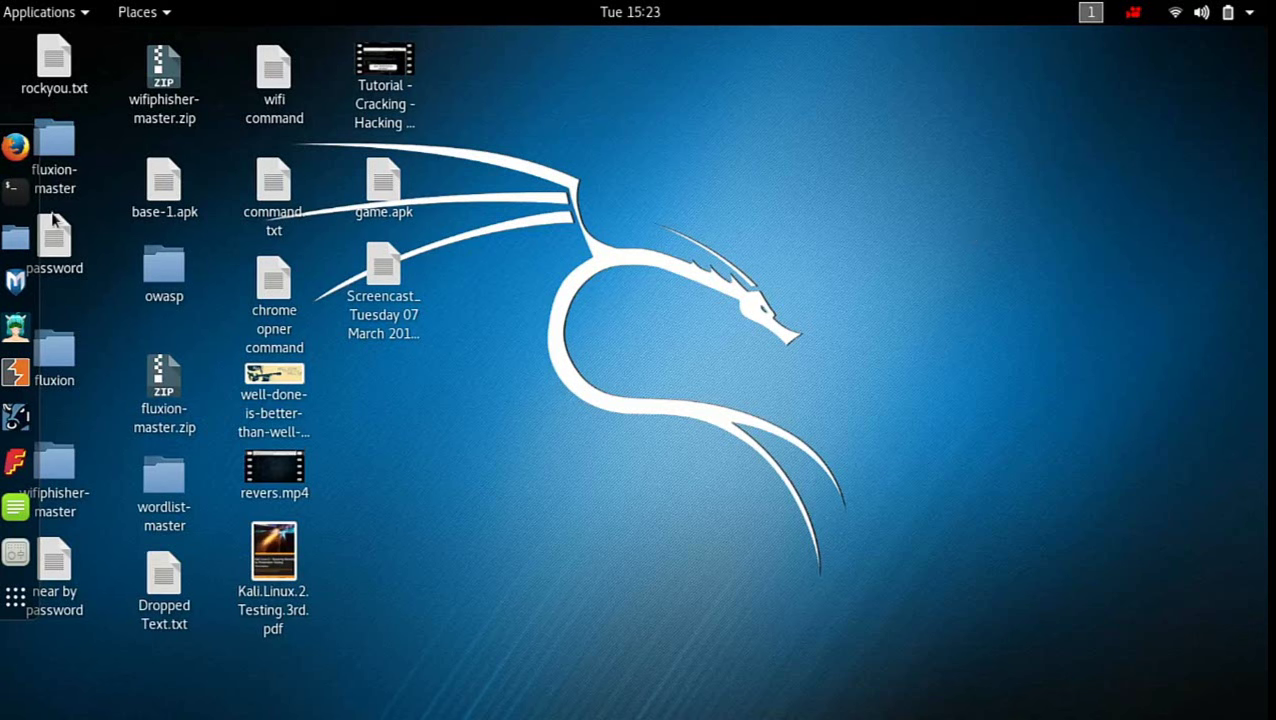
Step: Open a terminal and change the working directory to Desktop
click(14, 188)
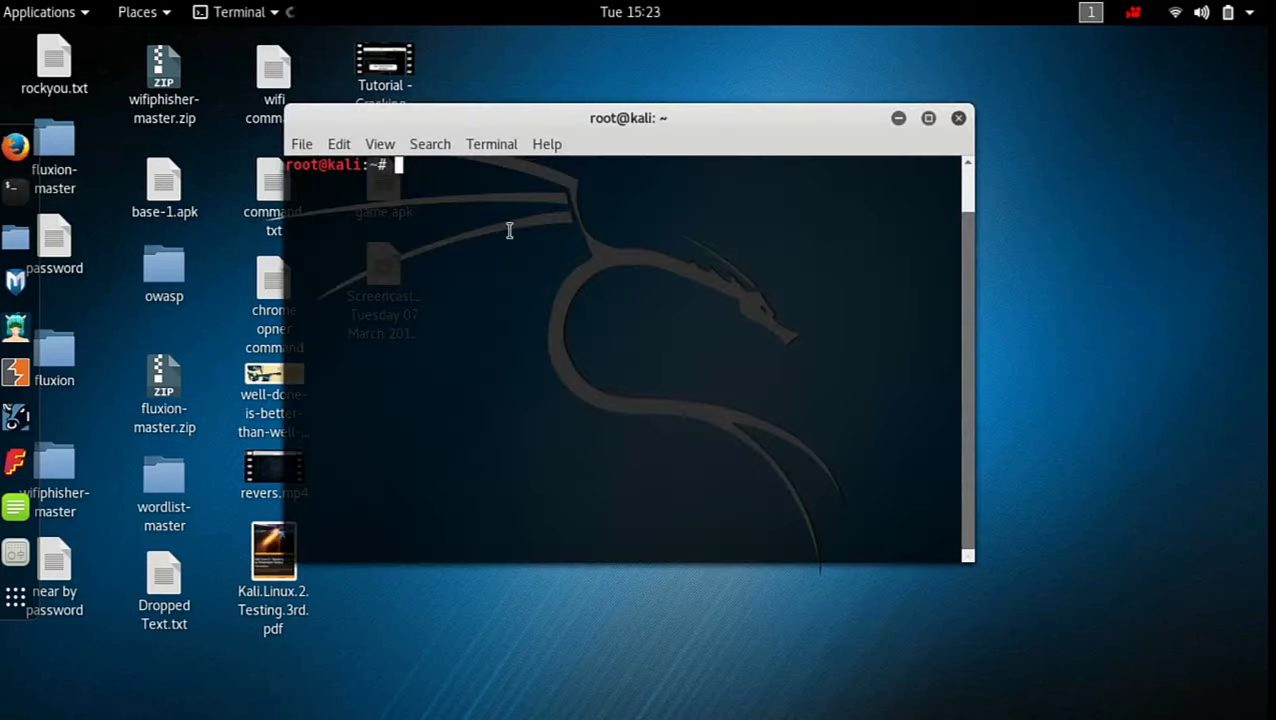
drag(580, 150, 739, 200)
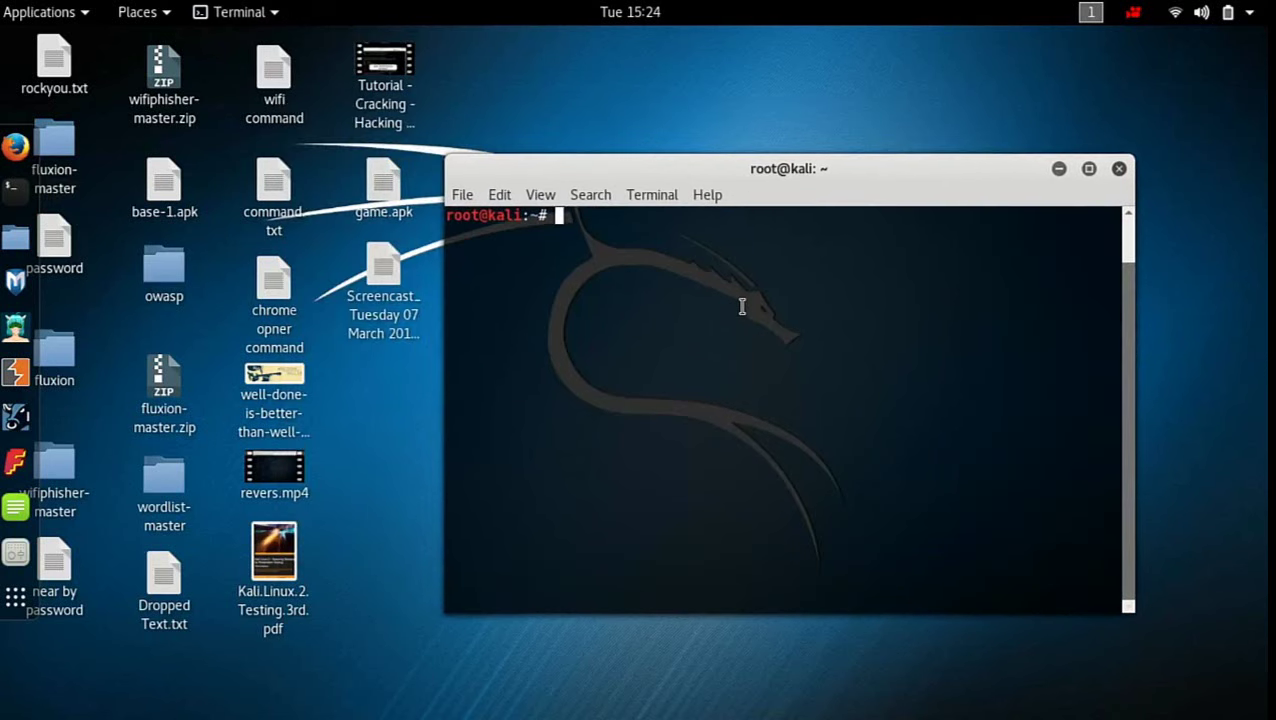
text(cd Desktop/)
key(Return)
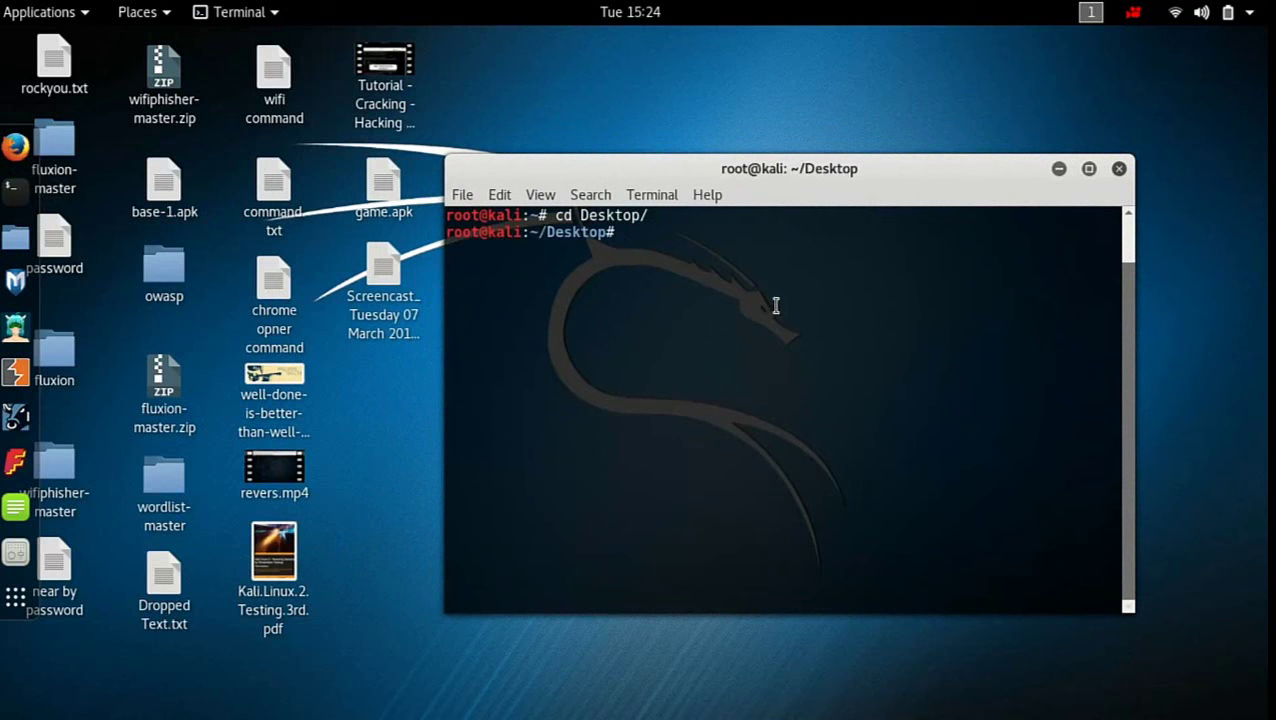
Step: Create a directory named hack on the Desktop and find it in a dir listing
text(mkdir hack)
key(Return)
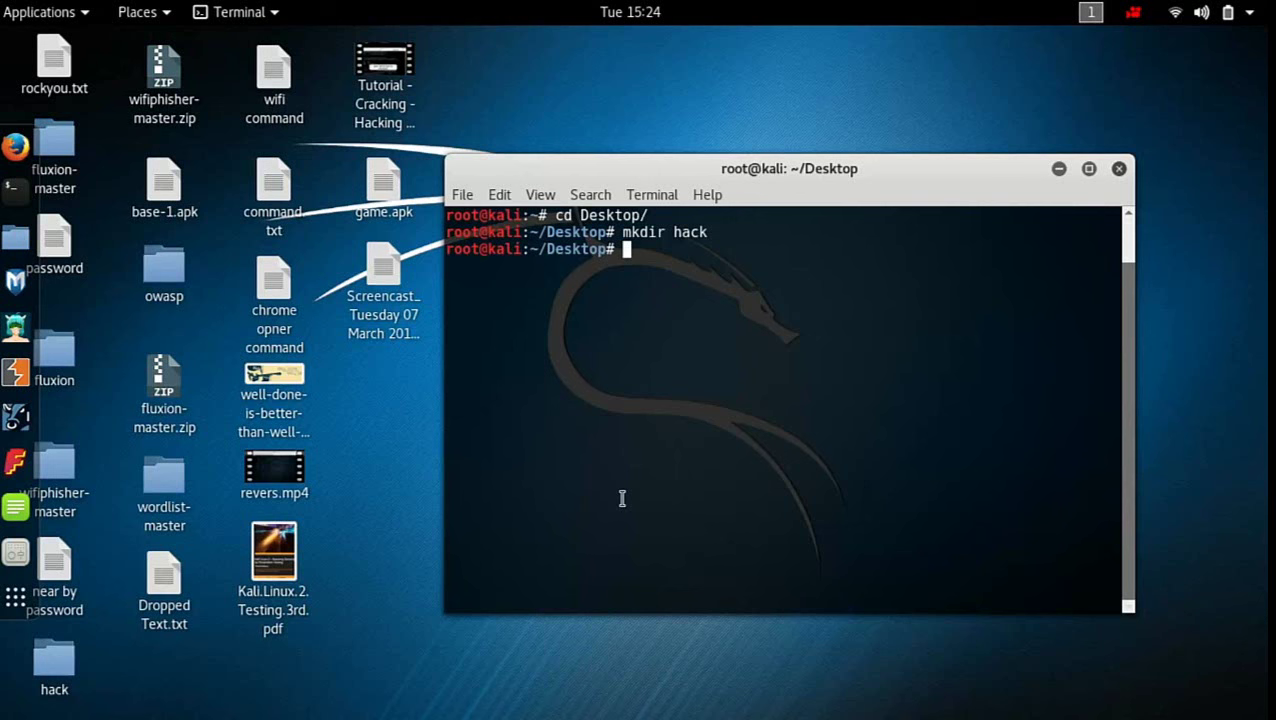
text(dir)
key(Return)
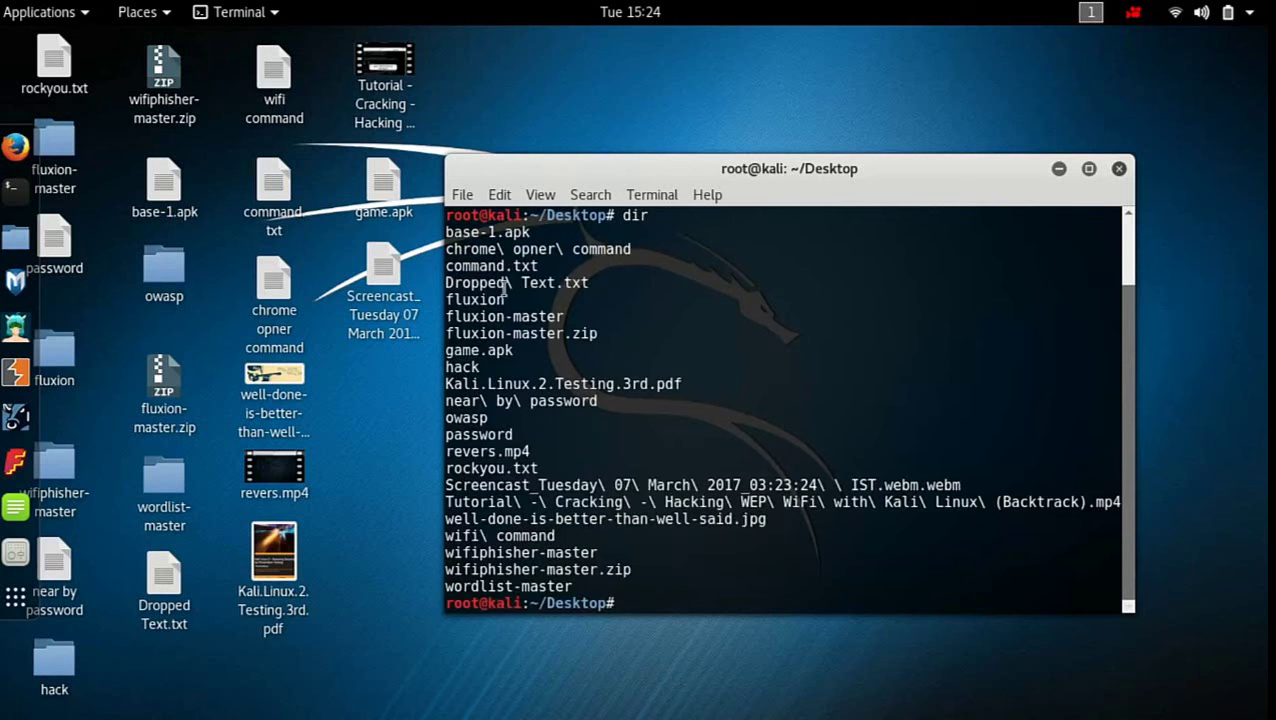
drag(490, 372, 449, 372)
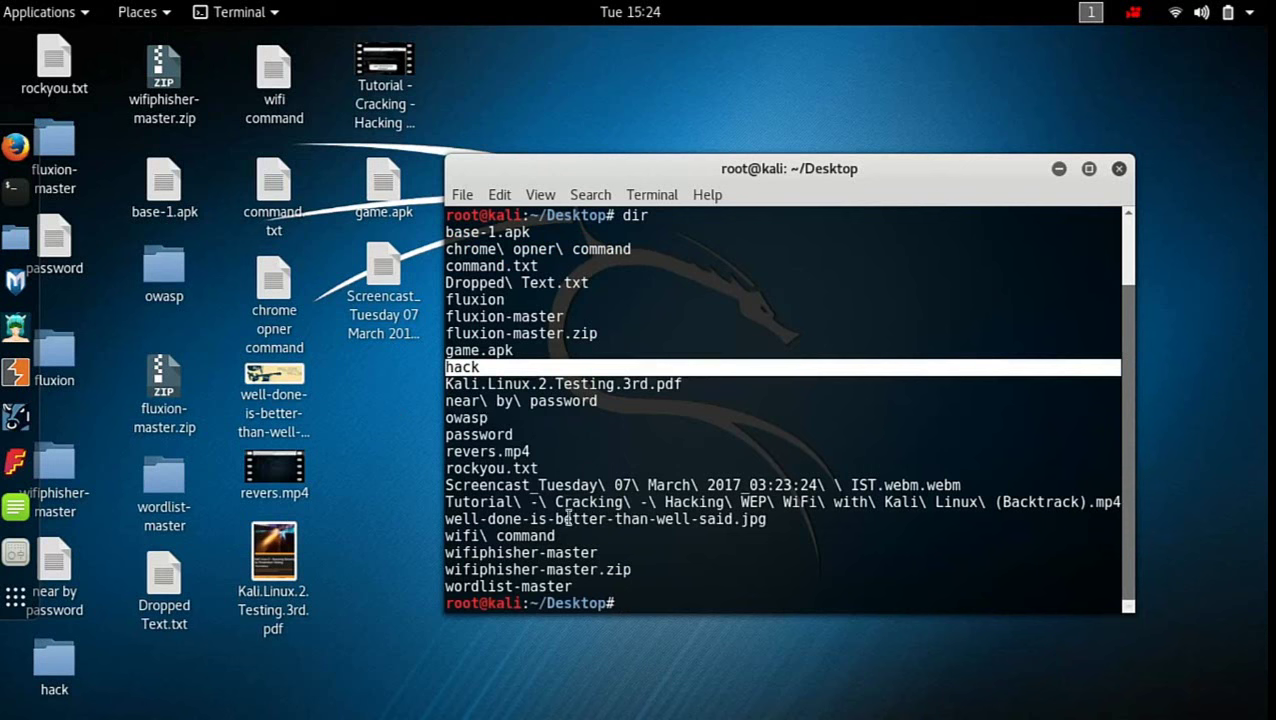
Step: List the Desktop contents with ls and compare them with the earlier dir output, including the file extensions
click(732, 572)
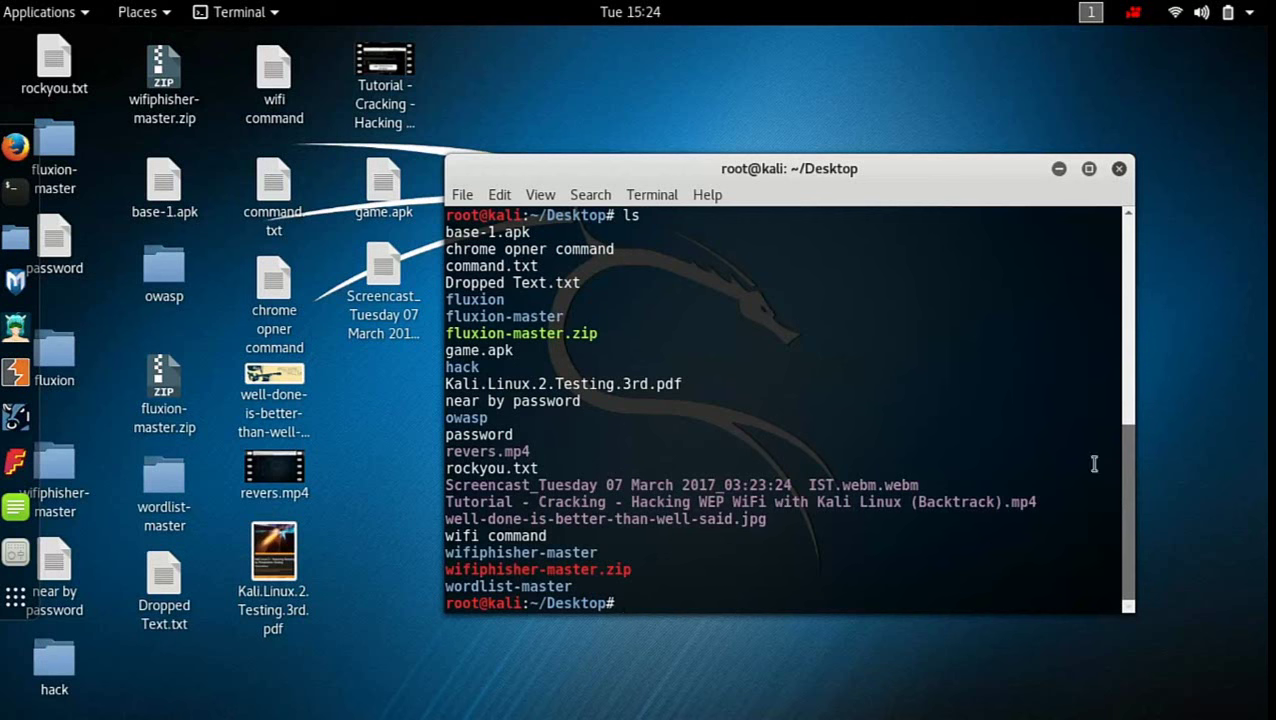
drag(1132, 488, 1131, 320)
drag(450, 236, 640, 598)
click(634, 599)
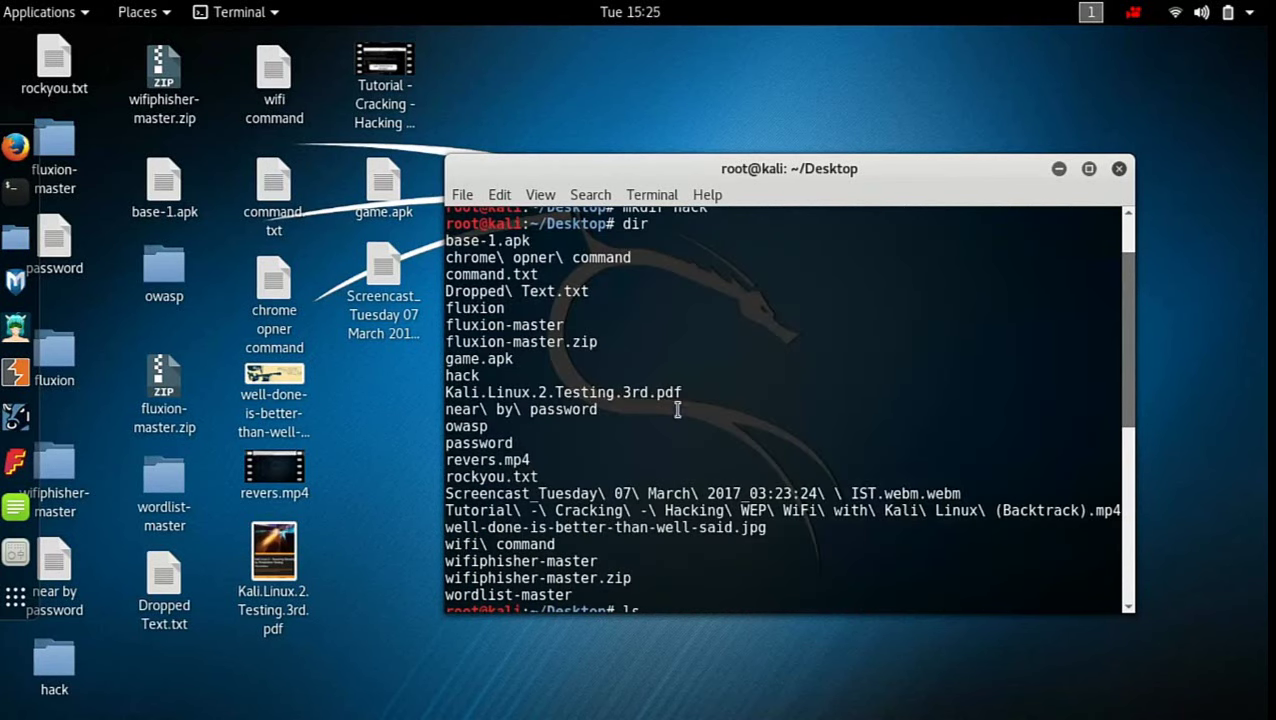
drag(700, 398, 661, 403)
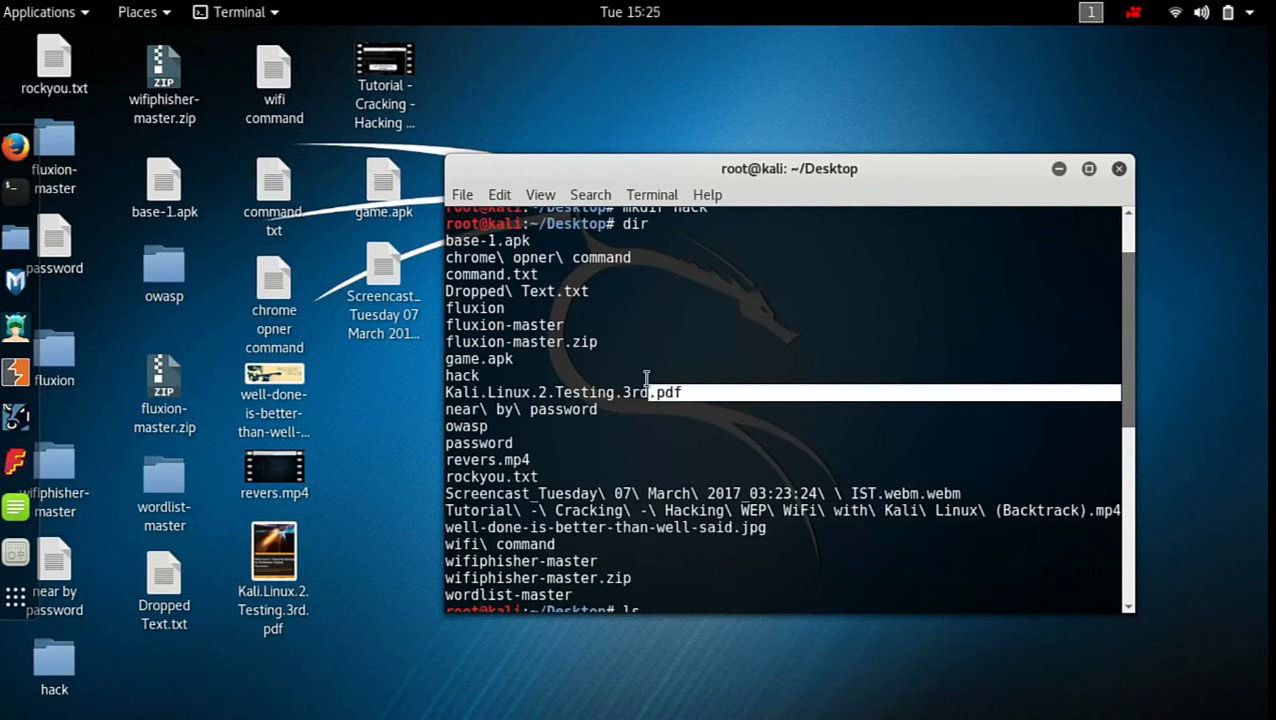
drag(594, 308, 568, 305)
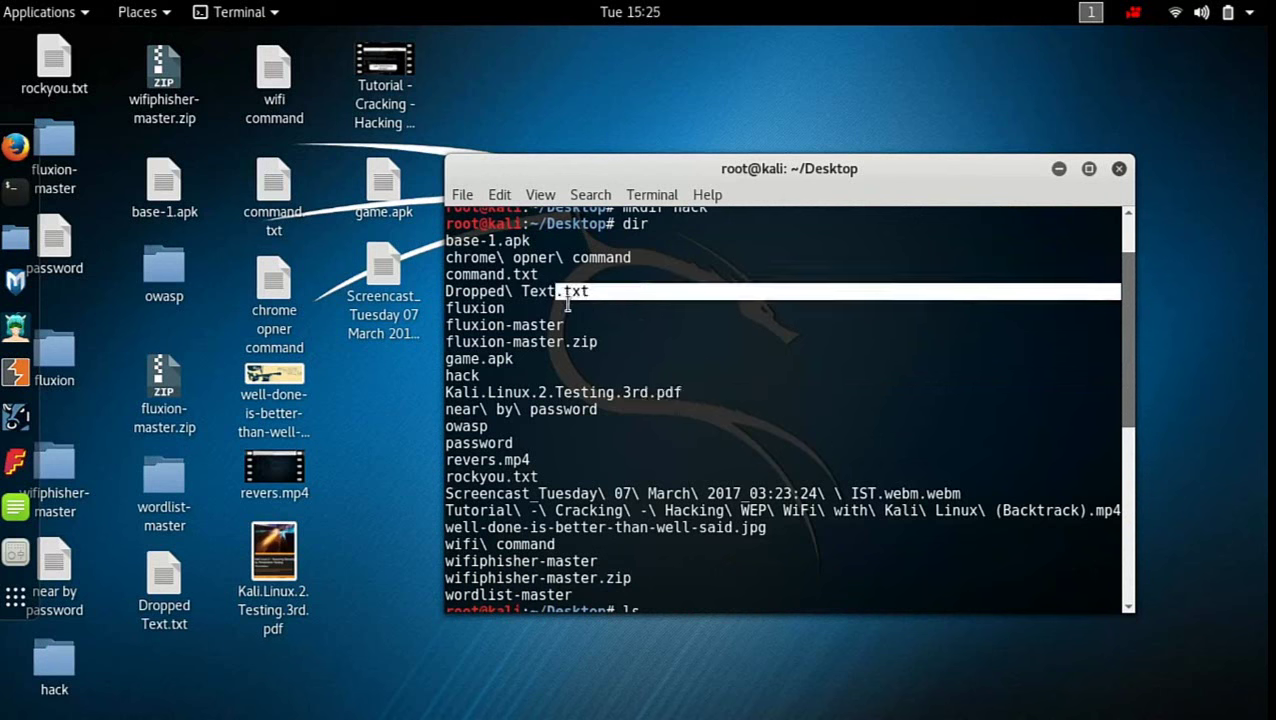
scroll(584, 342, up, 2)
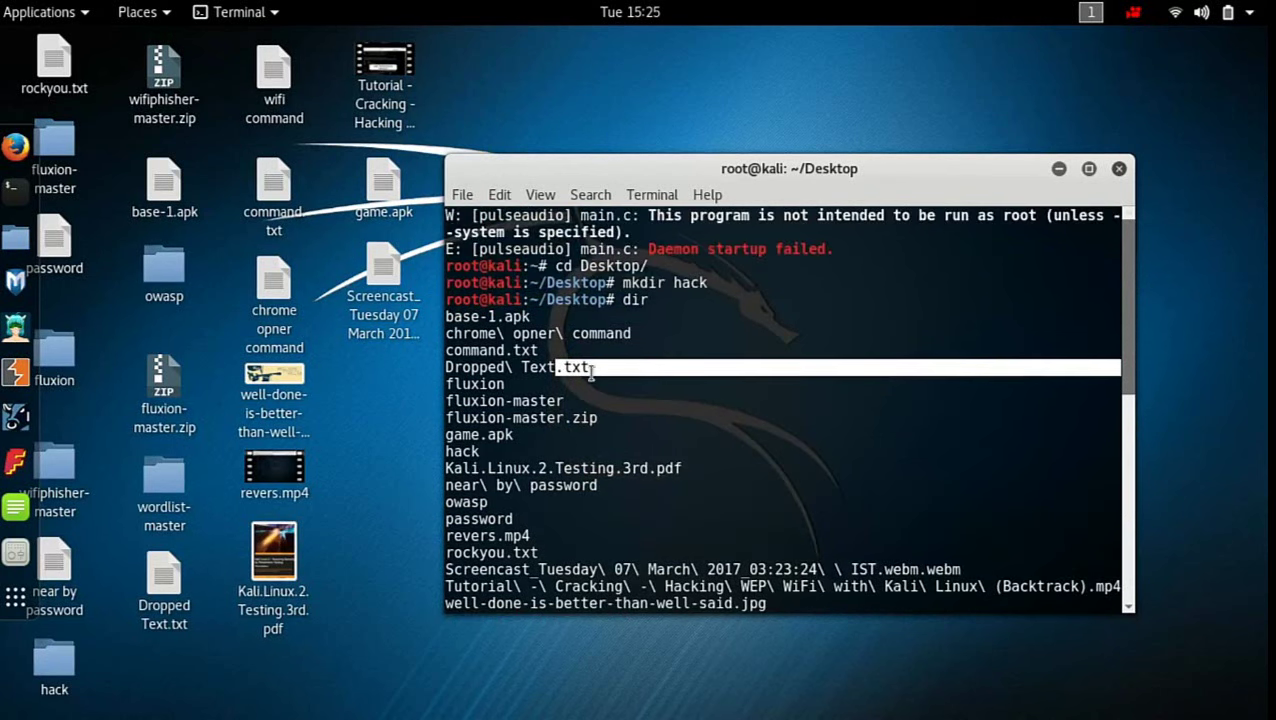
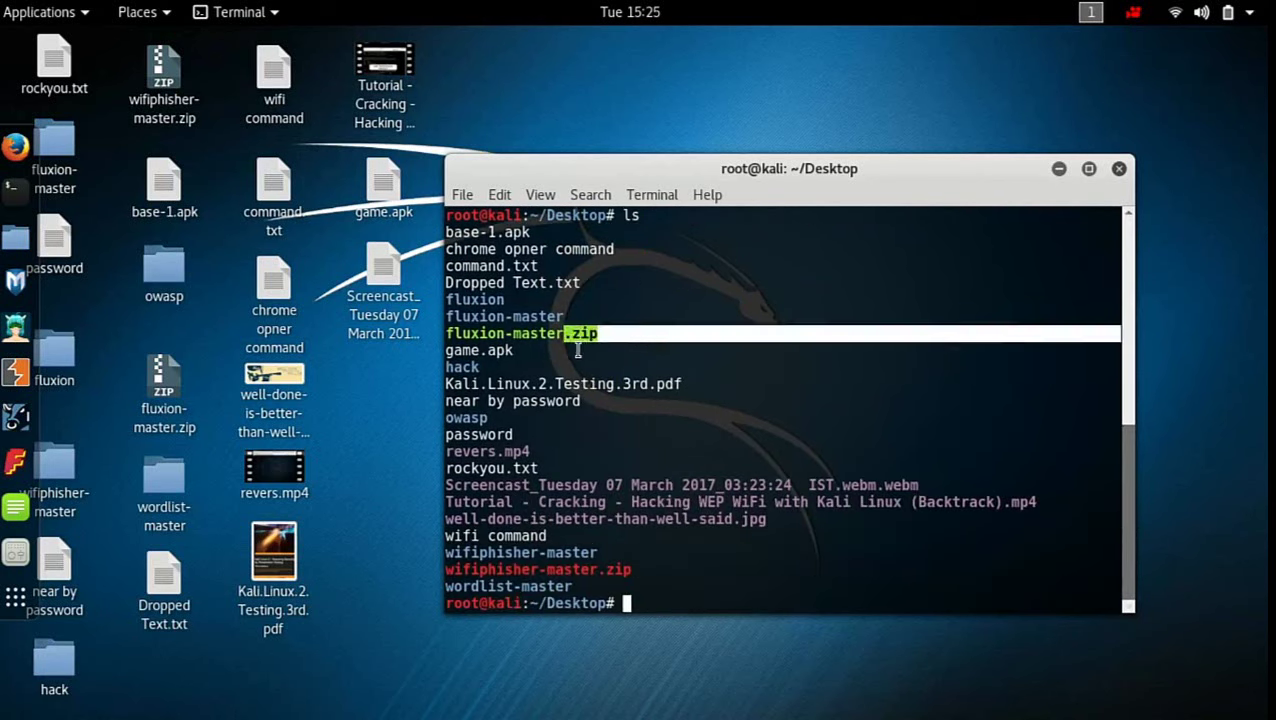
Step: Examine how zip files, text files and folders such as fluxion and hack are shown in the ls listing
drag(645, 578, 607, 573)
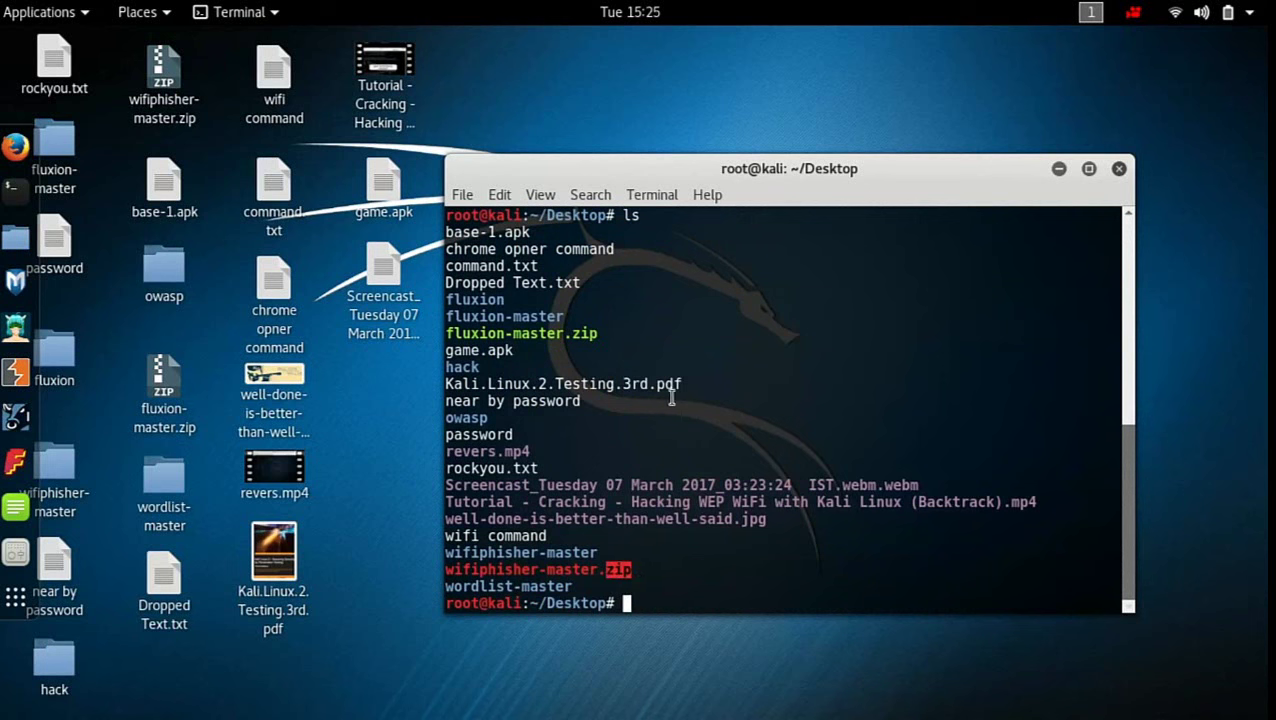
drag(556, 285, 594, 288)
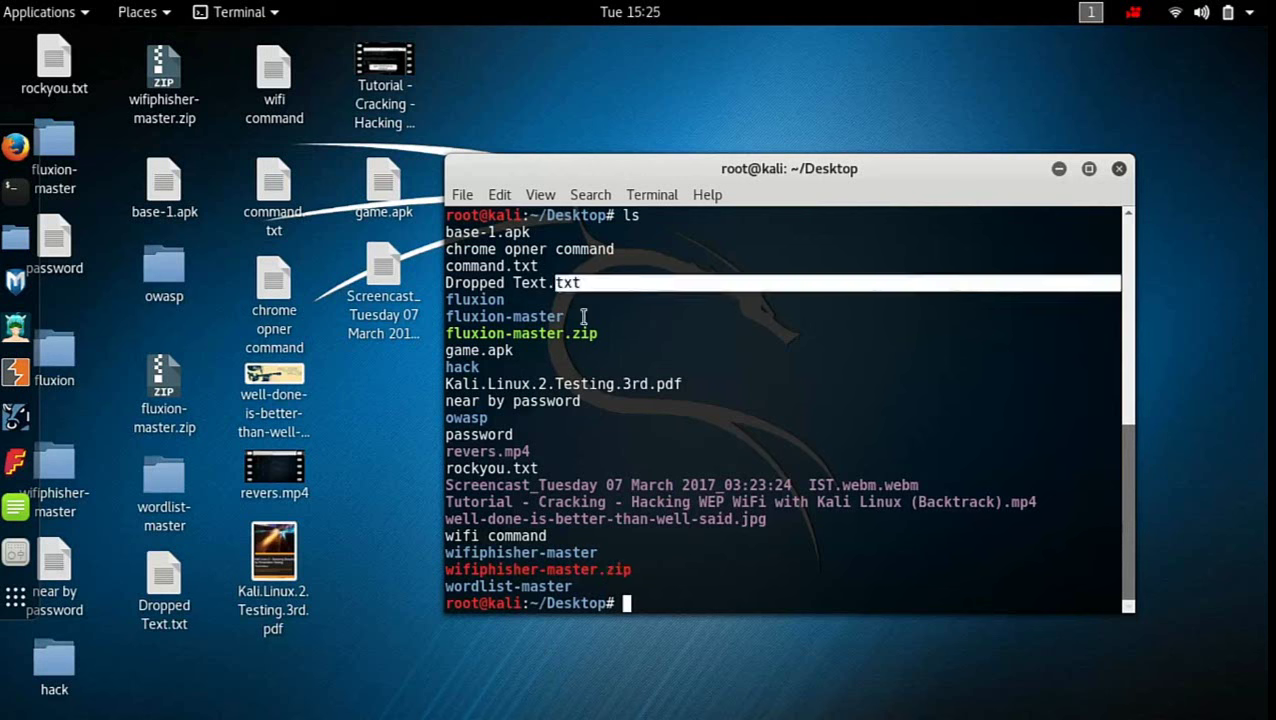
drag(512, 300, 455, 300)
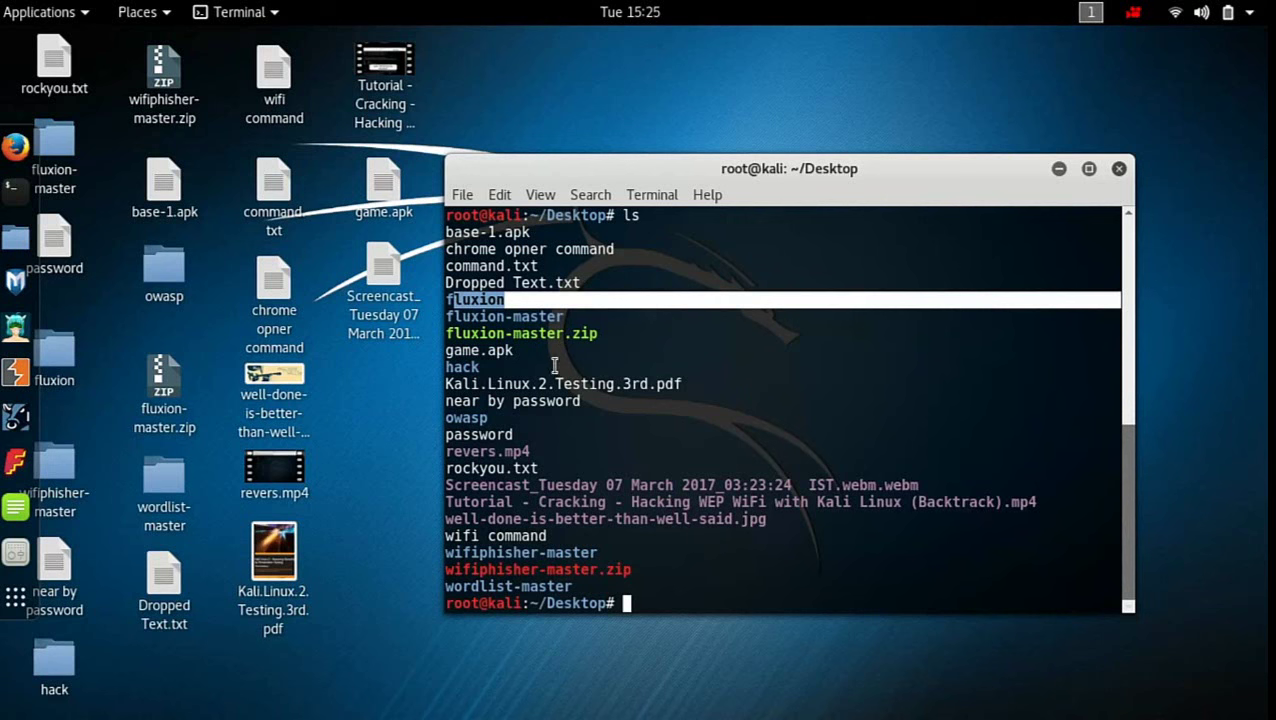
click(493, 380)
triple_click(488, 370)
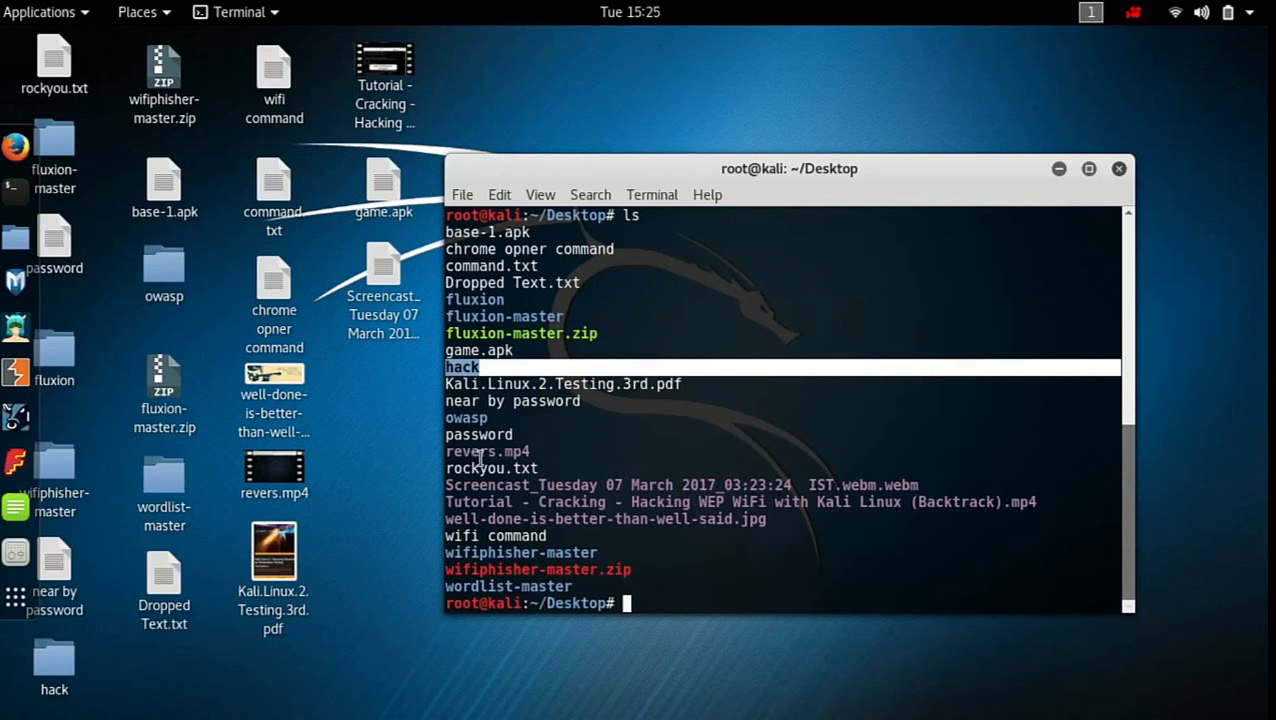
click(703, 608)
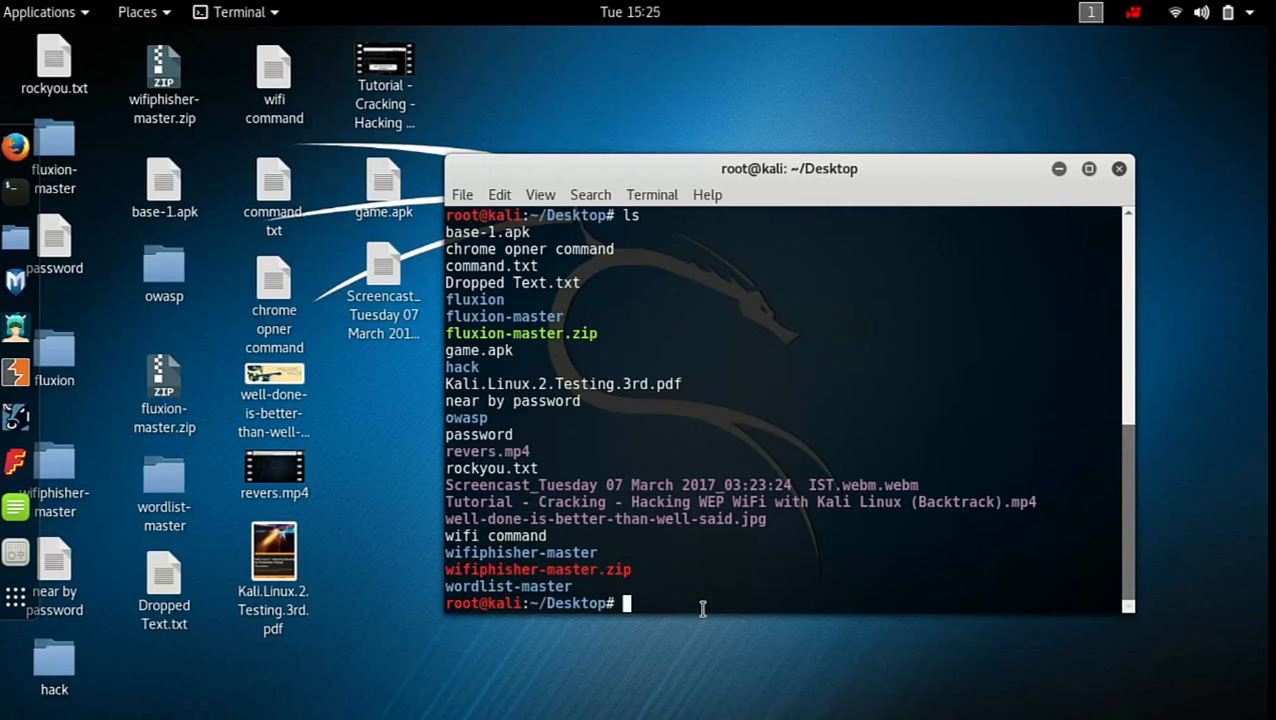
Step: Print the text "hii" in the terminal with the echo command
text(echo hii)
key(Return)
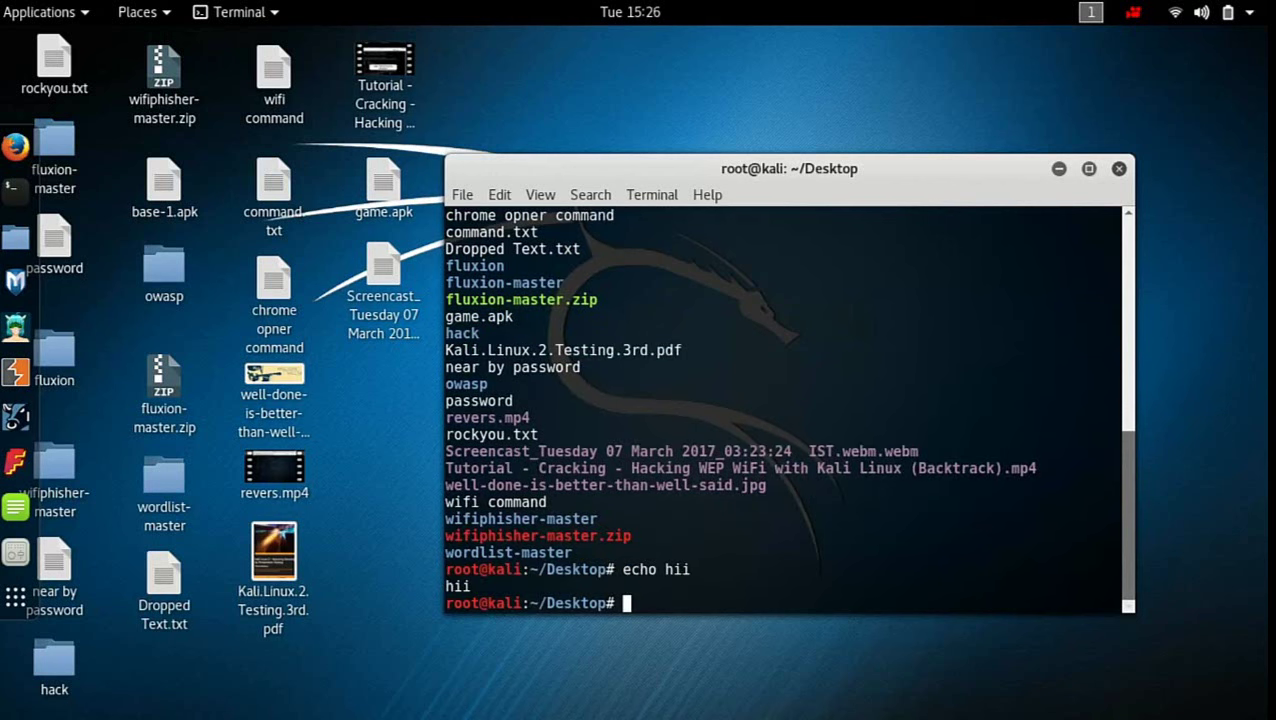
triple_click(503, 590)
click(637, 593)
Step: Write the text "hello" into a new file a.txt on the Desktop by redirecting echo output
text(echo)
text(hello)
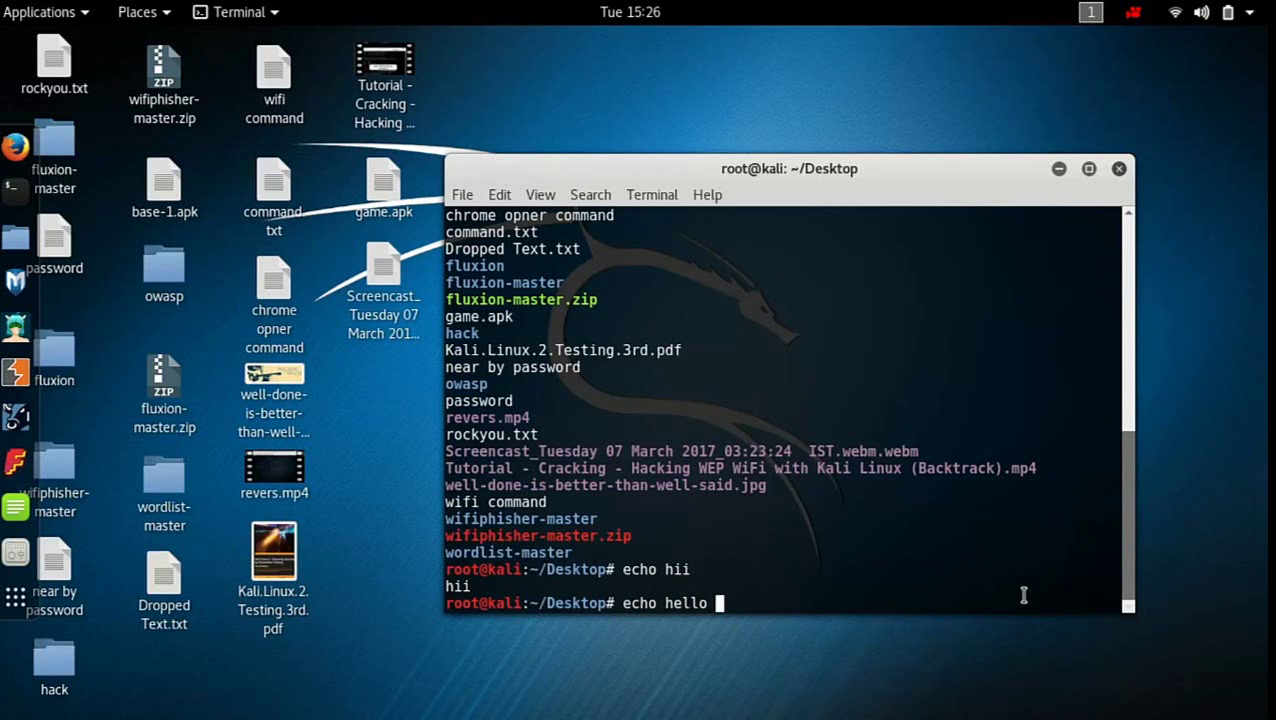
text(> a.txt)
key(Return)
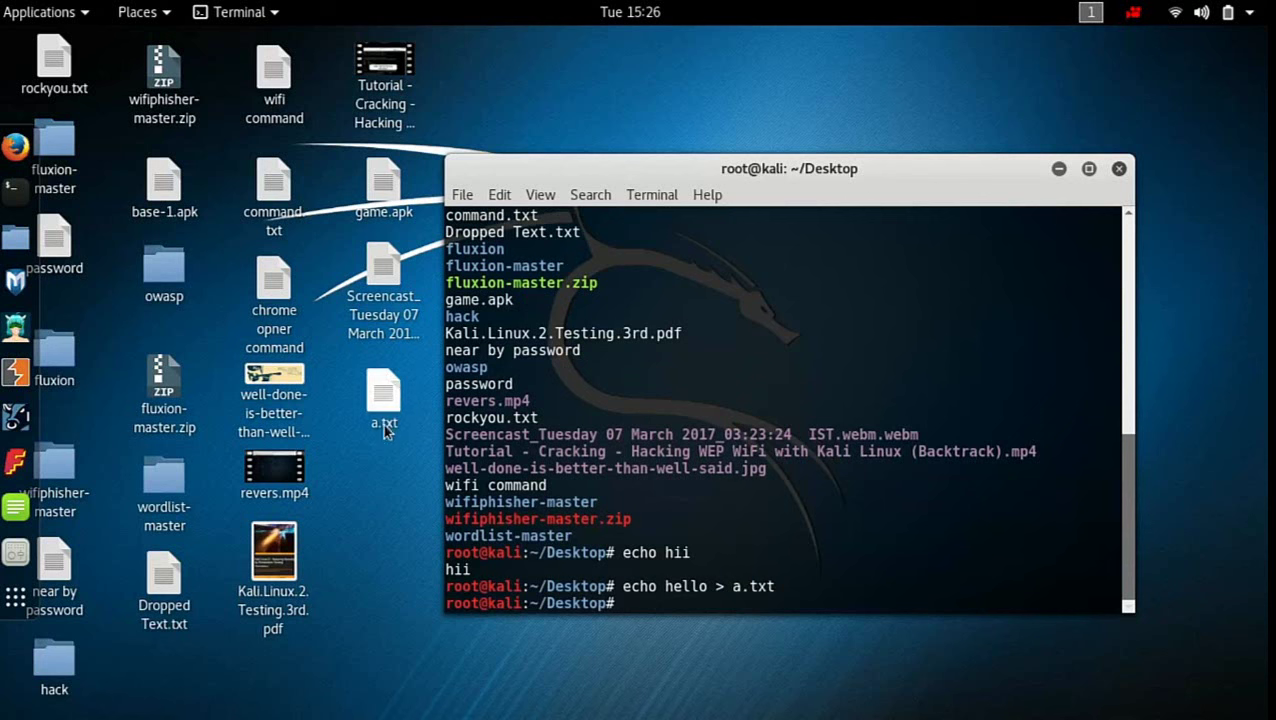
Step: Open a.txt from the desktop in the text editor, check its content and close it
double_click(383, 424)
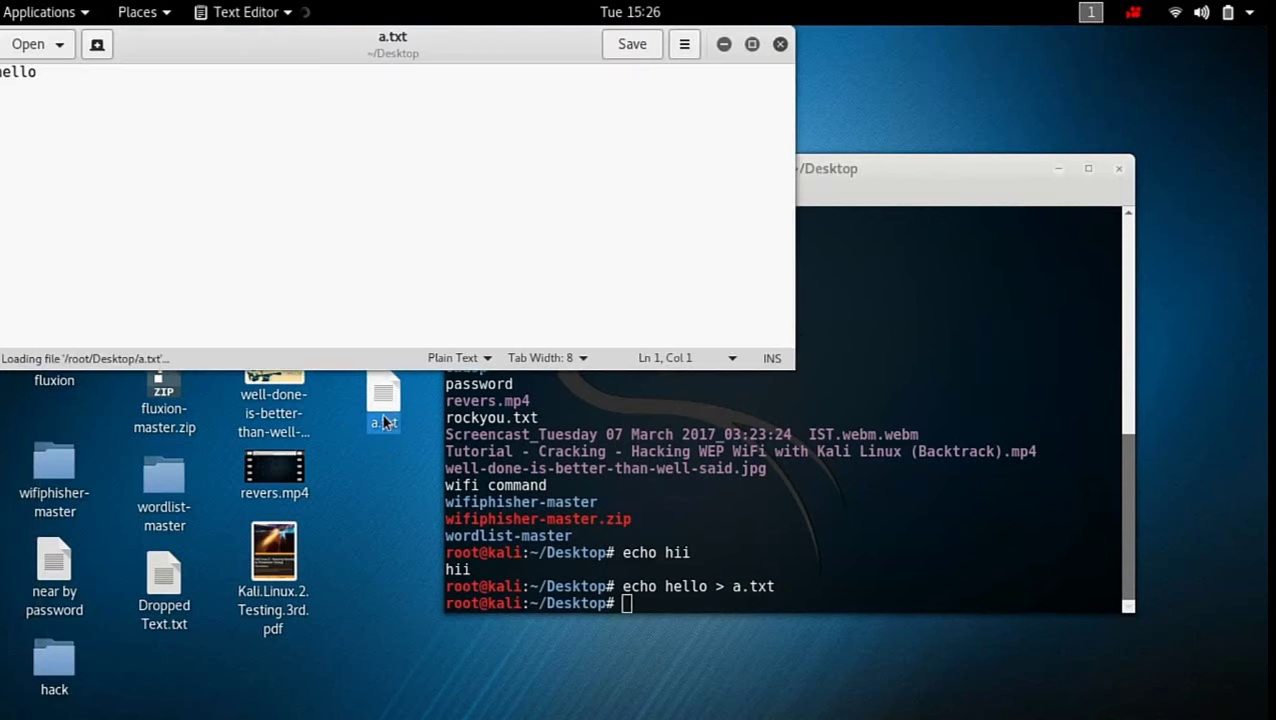
drag(281, 53, 442, 135)
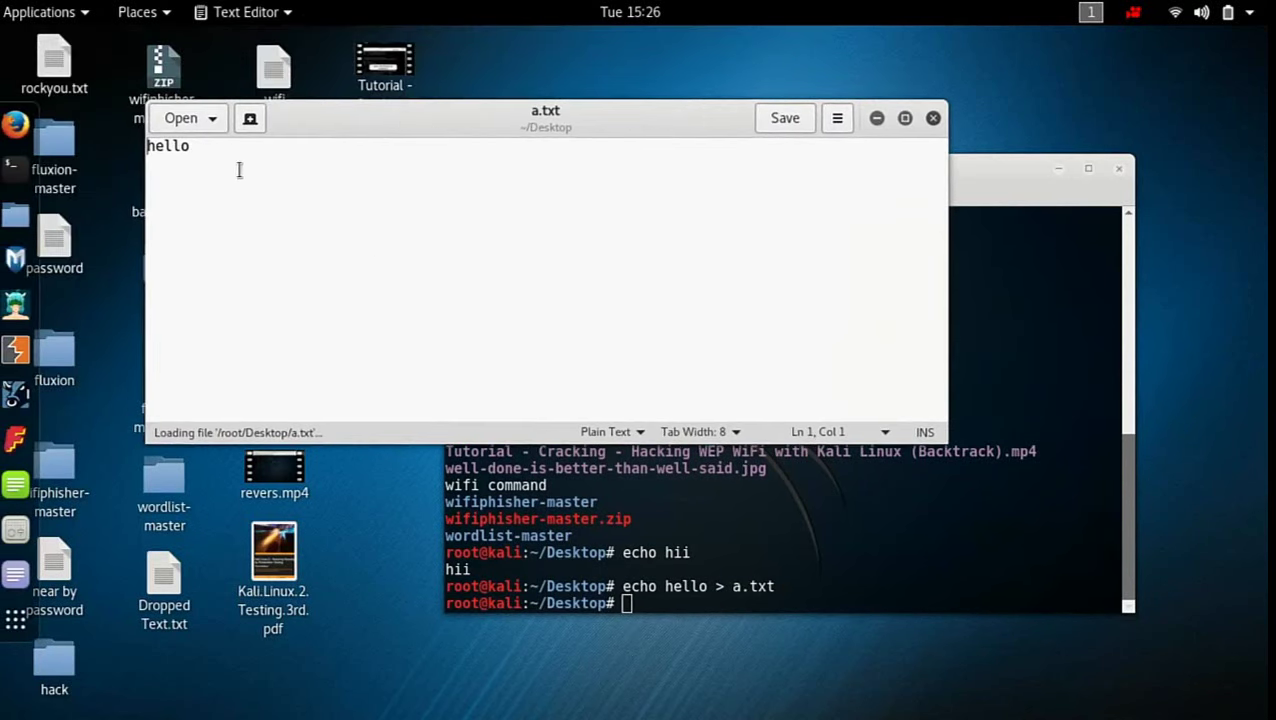
drag(190, 148, 148, 154)
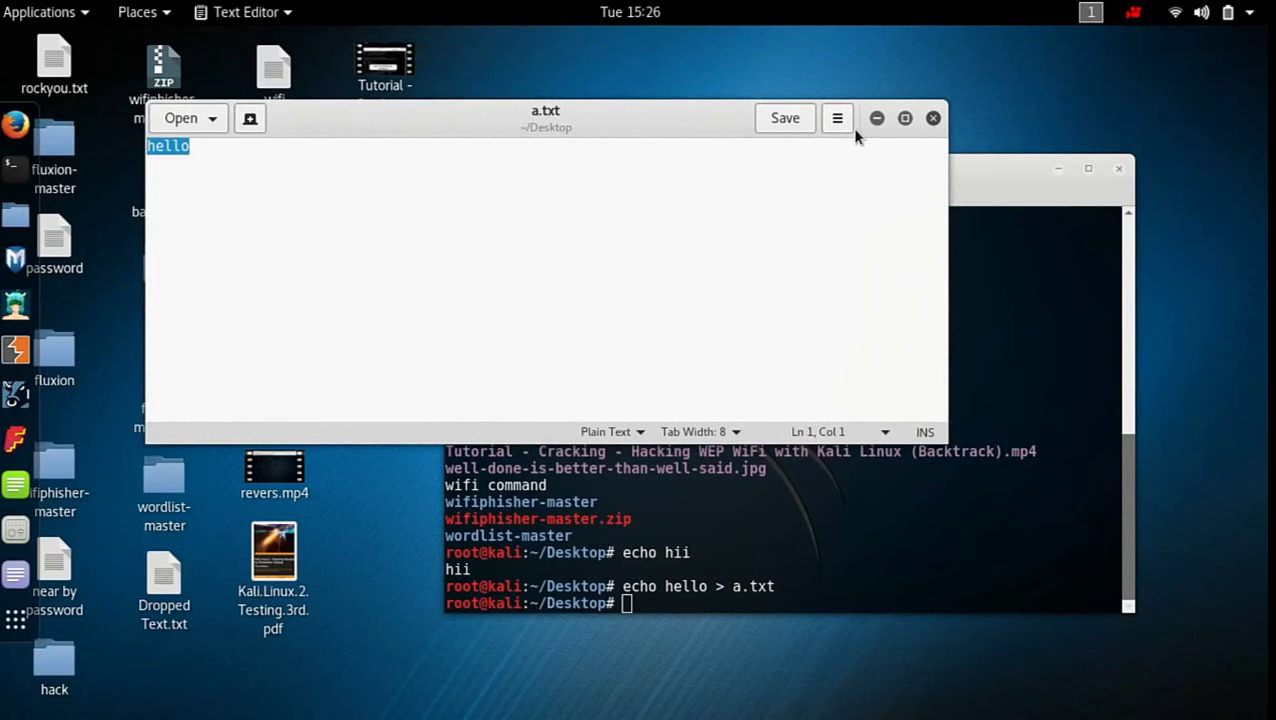
click(933, 119)
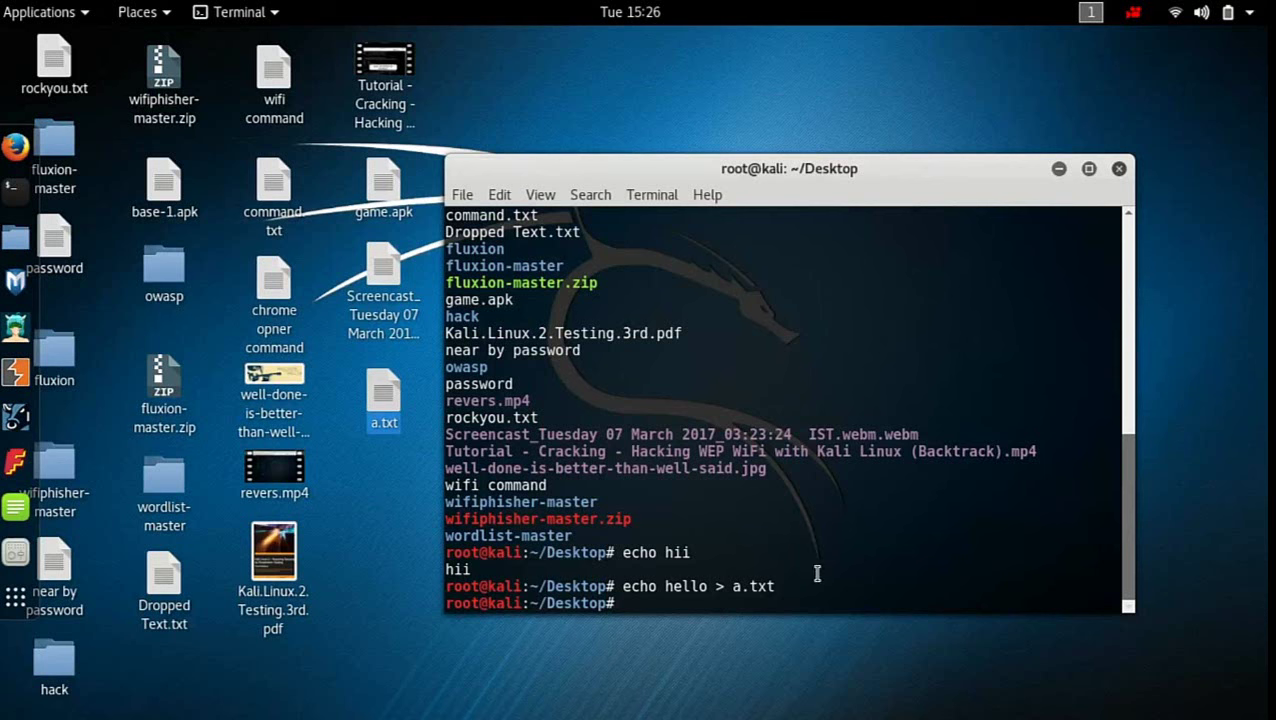
Step: List the Desktop contents with ls and locate a.txt in the output
text(ls)
key(Return)
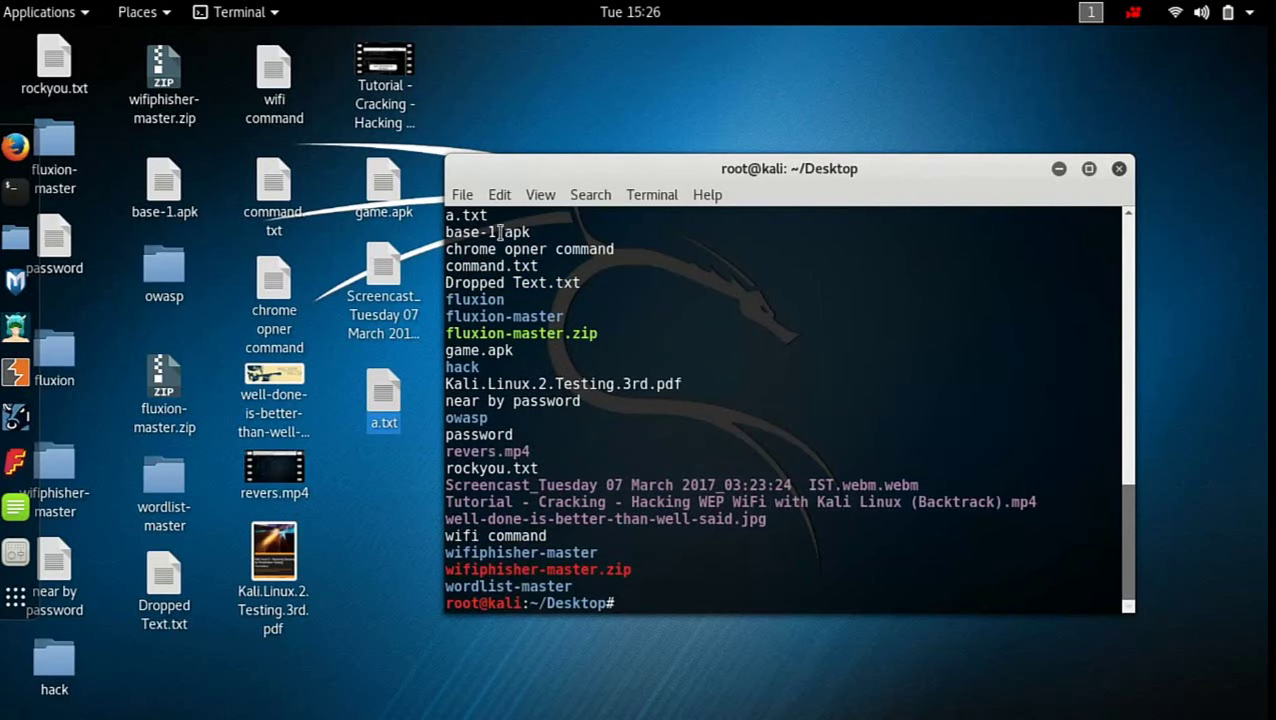
drag(447, 215, 452, 232)
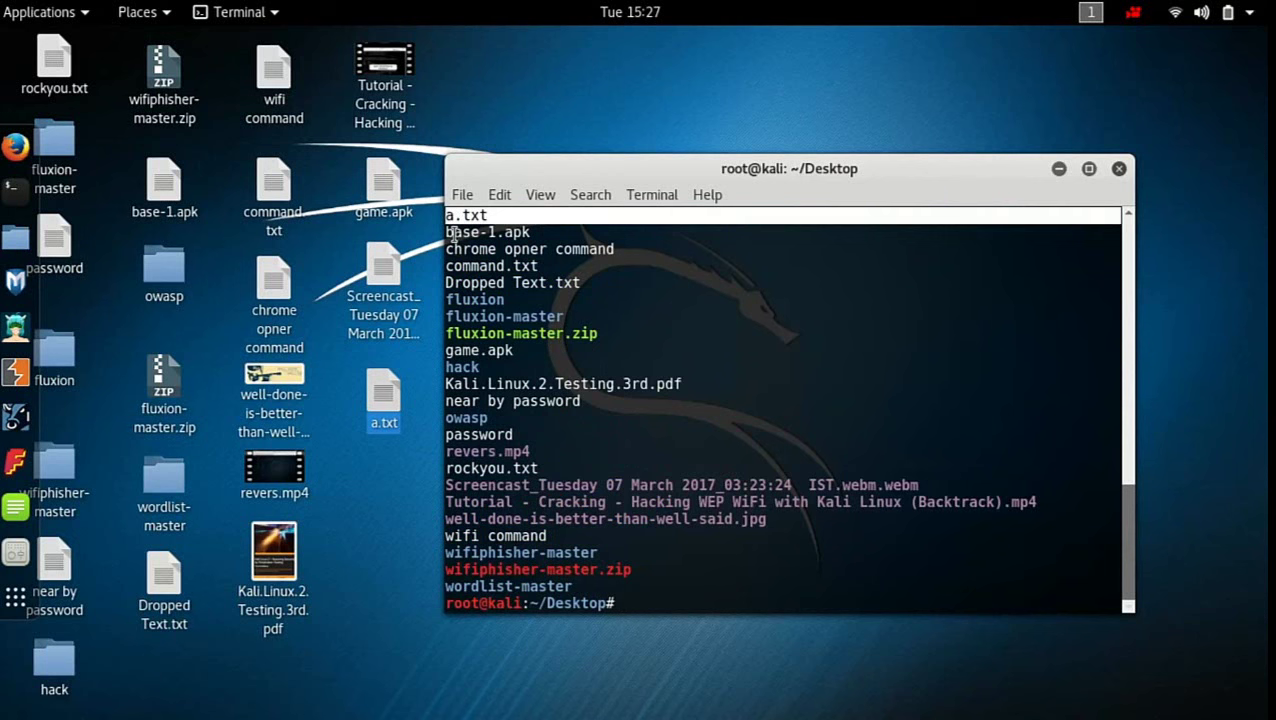
click(678, 588)
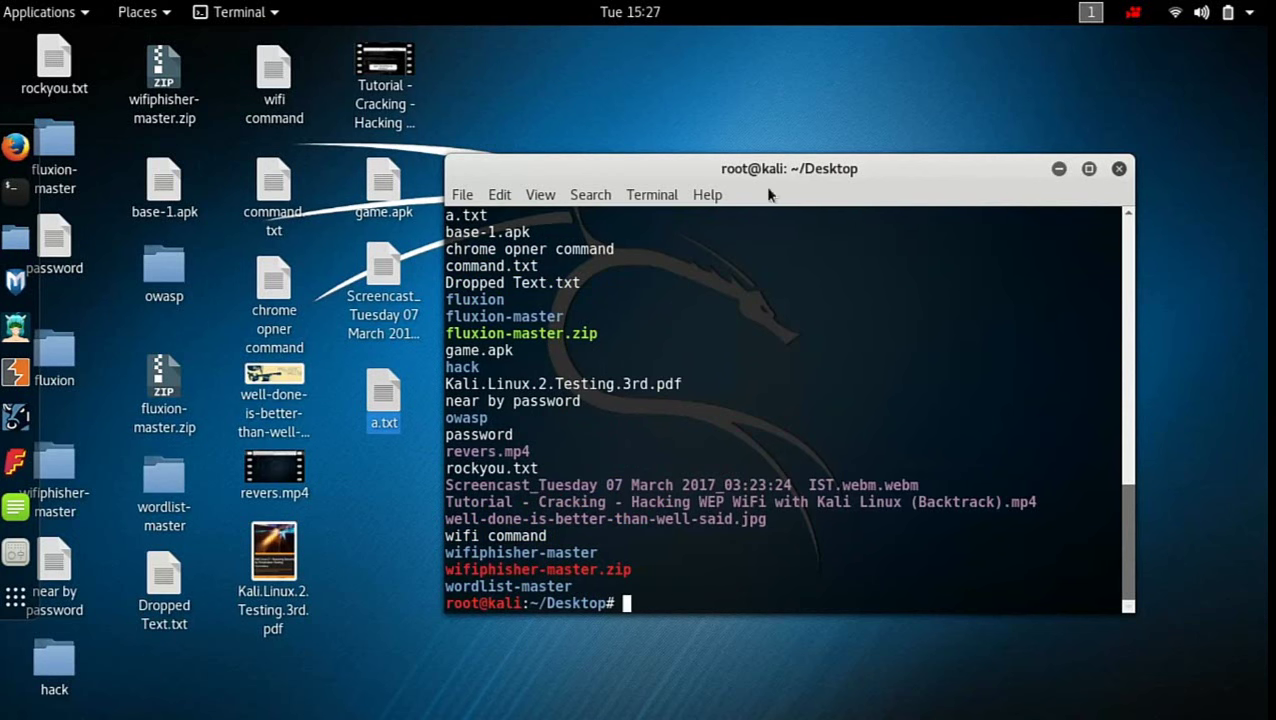
Step: Clear the terminal and overwrite a.txt with the text "how are you" by redirecting echo output with a single >
mouse_move(777, 219)
mouse_down()
mouse_move(745, 222)
mouse_move(771, 204)
mouse_up()
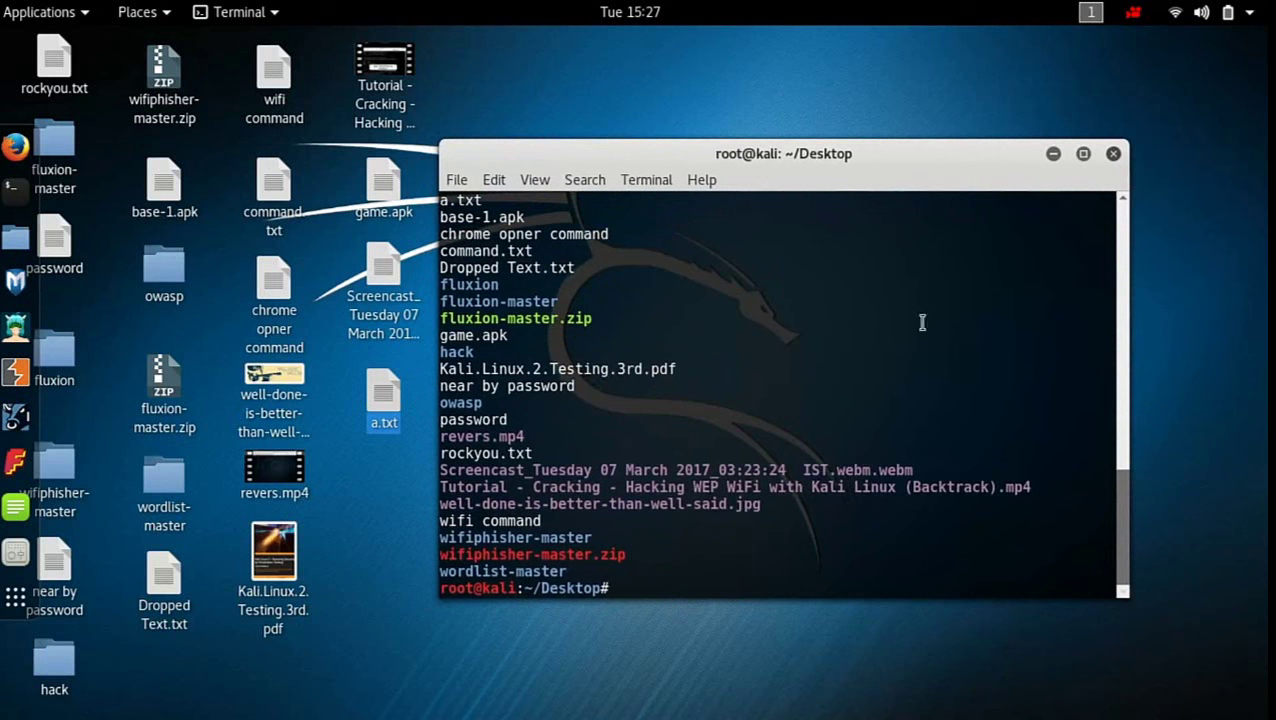
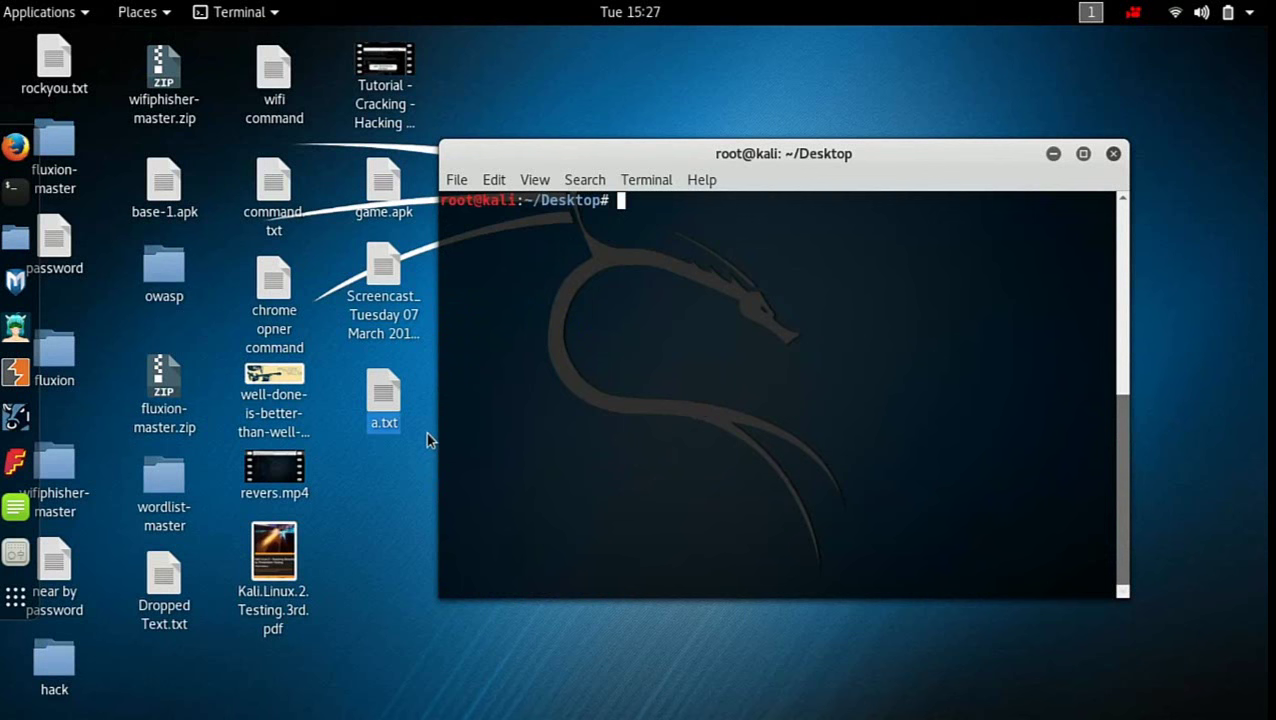
text(echo how a)
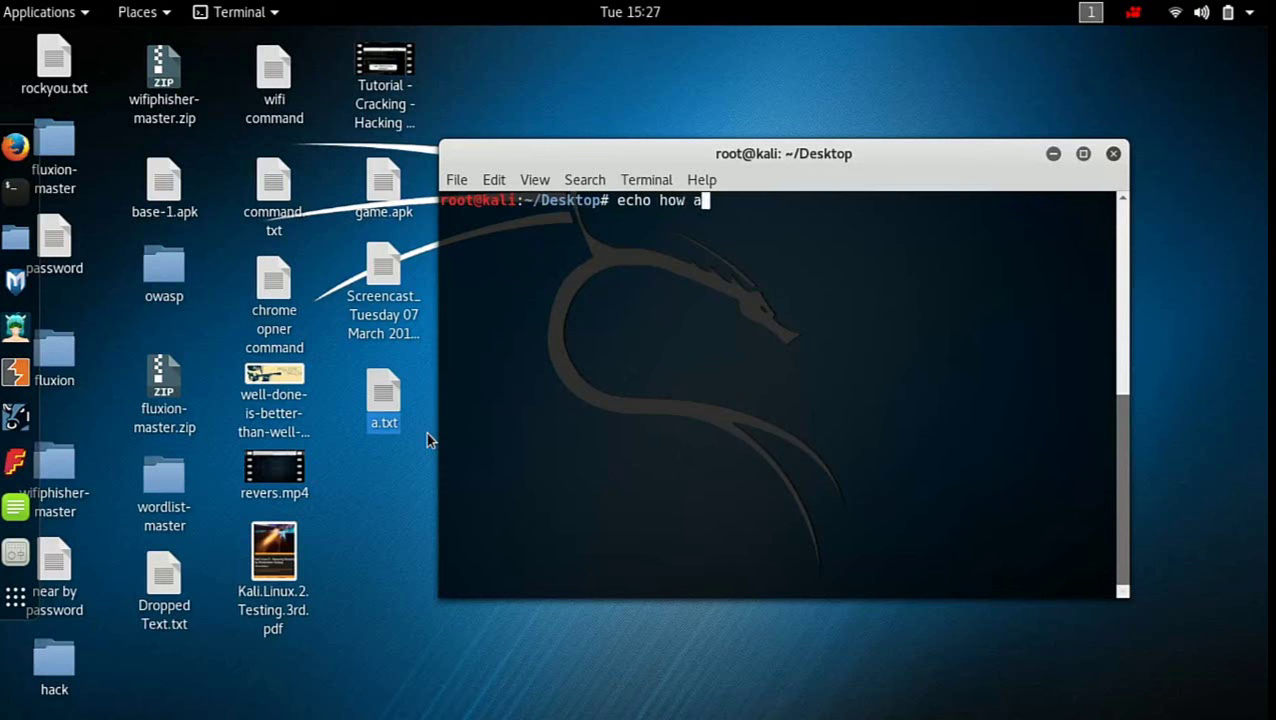
text(re you > a.txt)
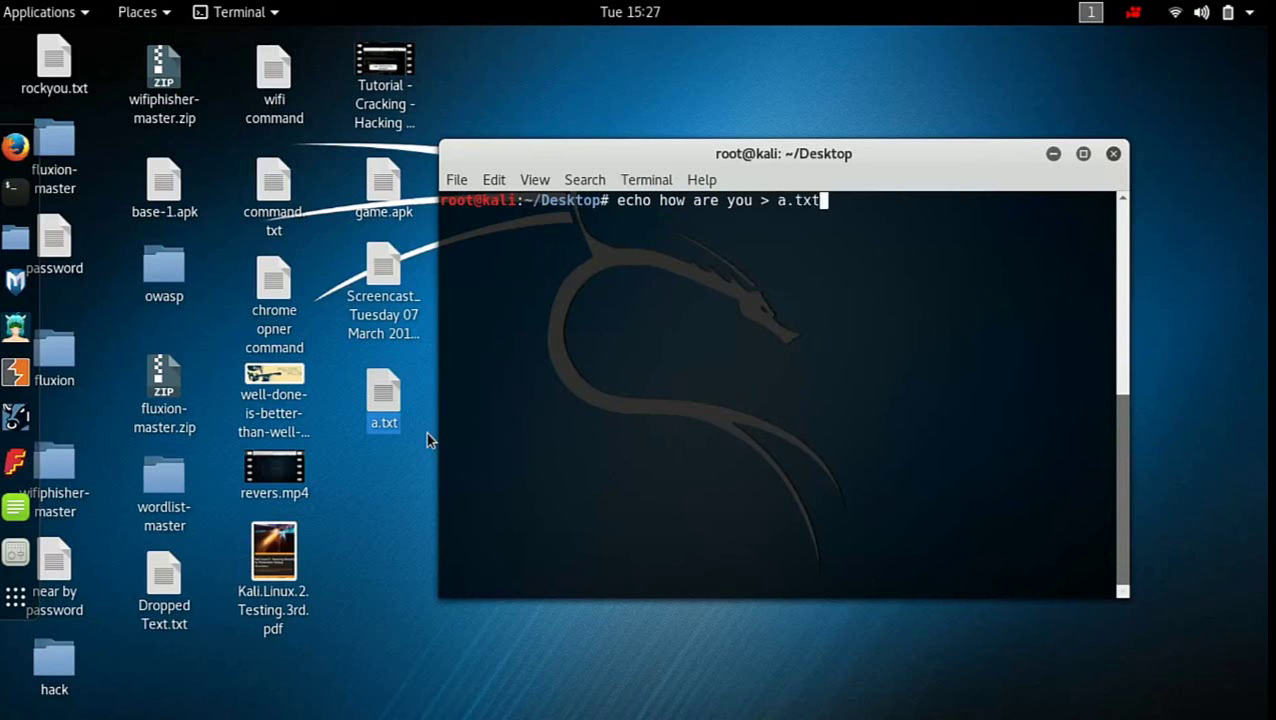
key(Return)
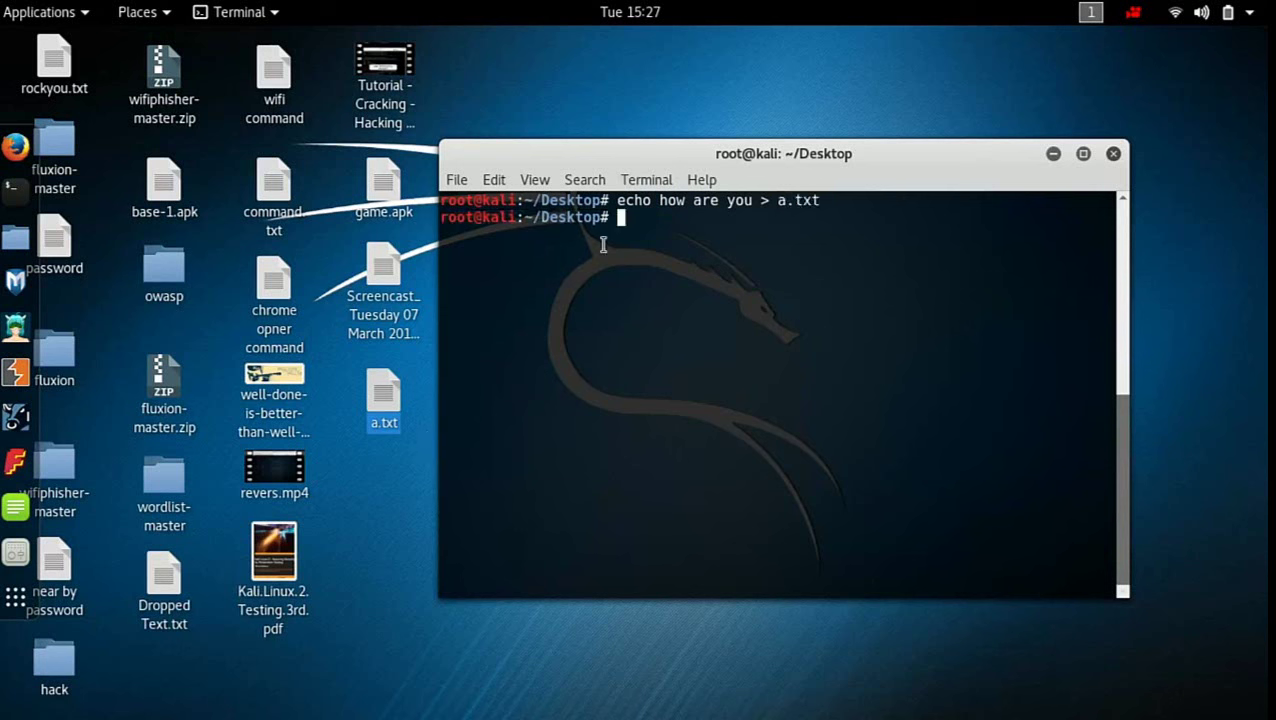
drag(660, 210, 835, 214)
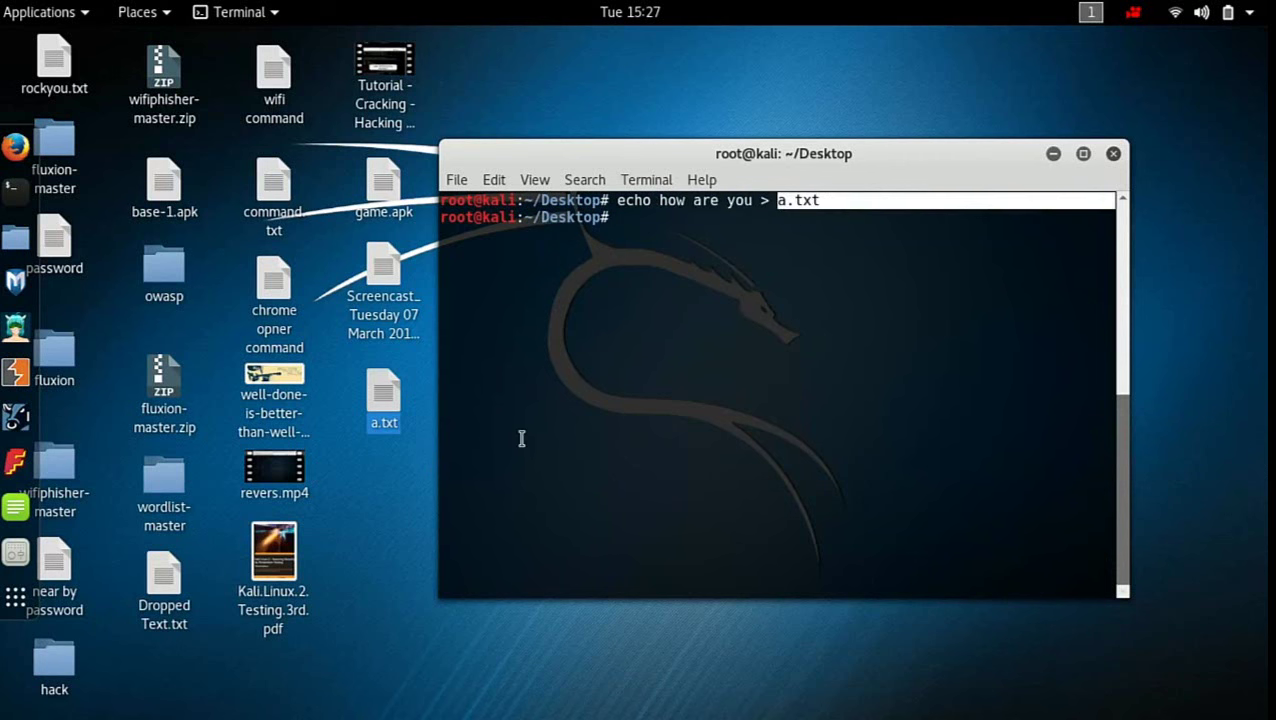
Step: Open a.txt from the desktop in the text editor, check the overwritten text and close the file
double_click(386, 408)
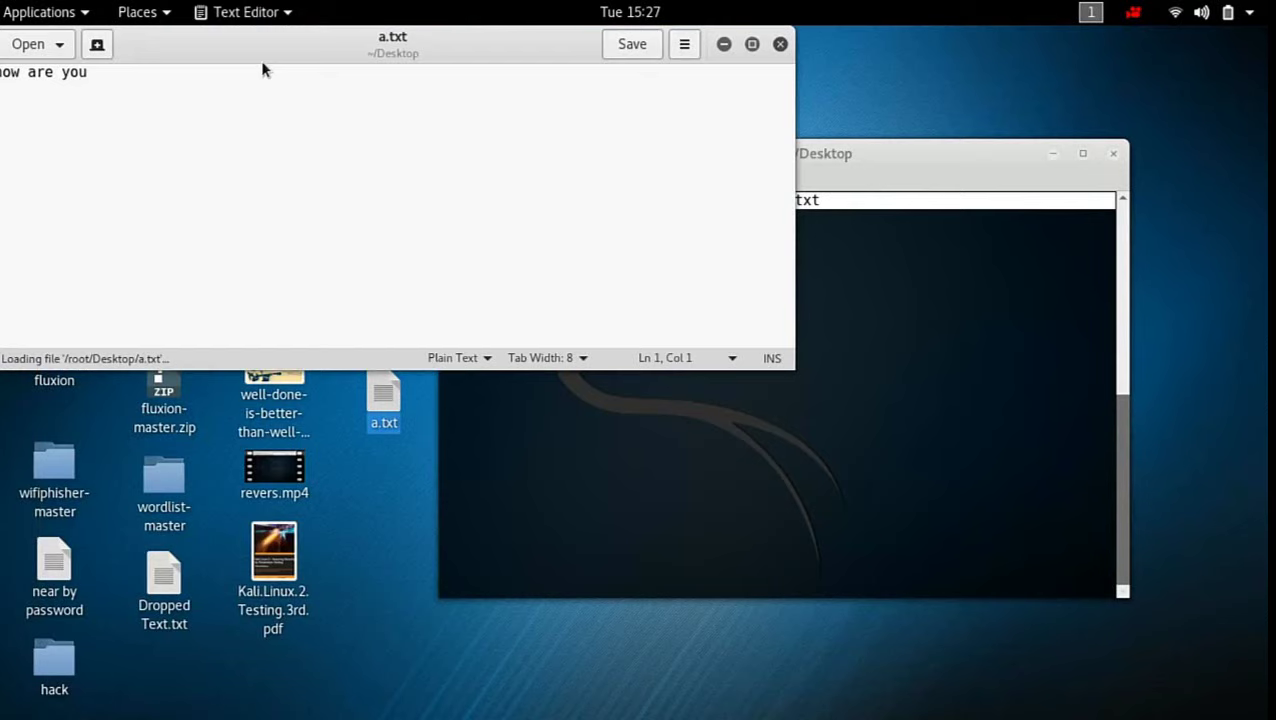
drag(263, 68, 387, 228)
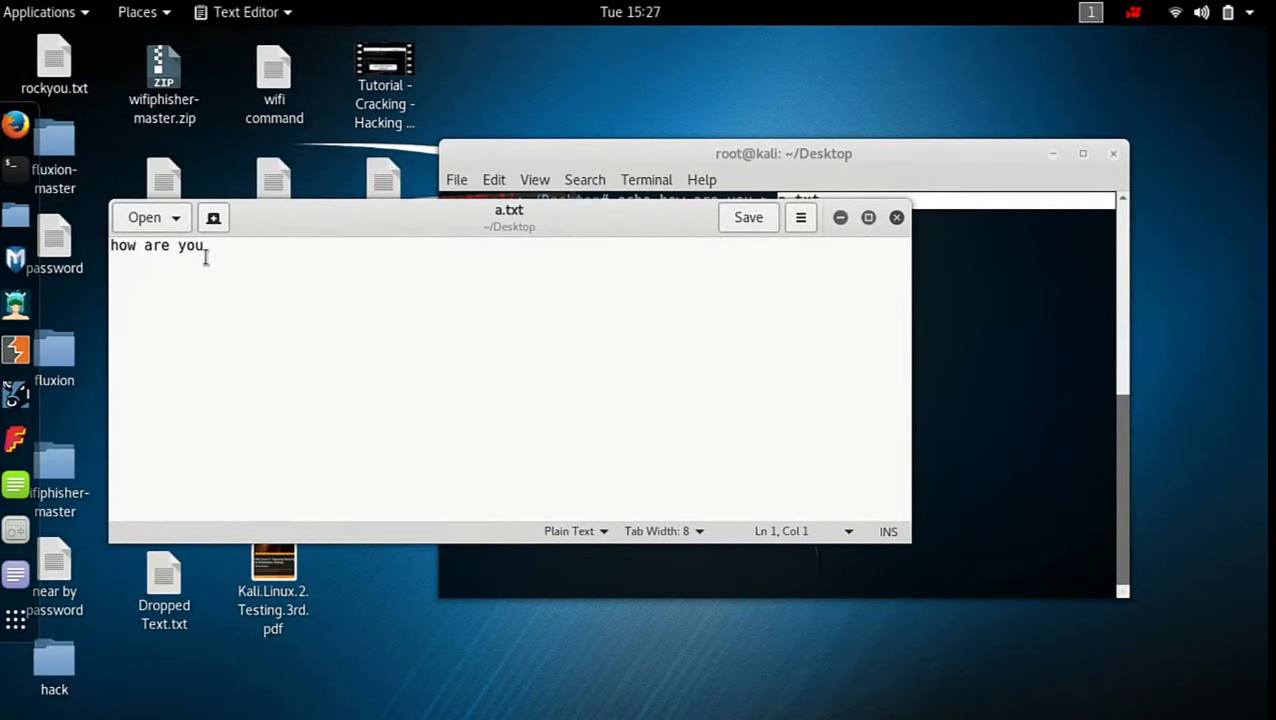
drag(234, 256, 123, 258)
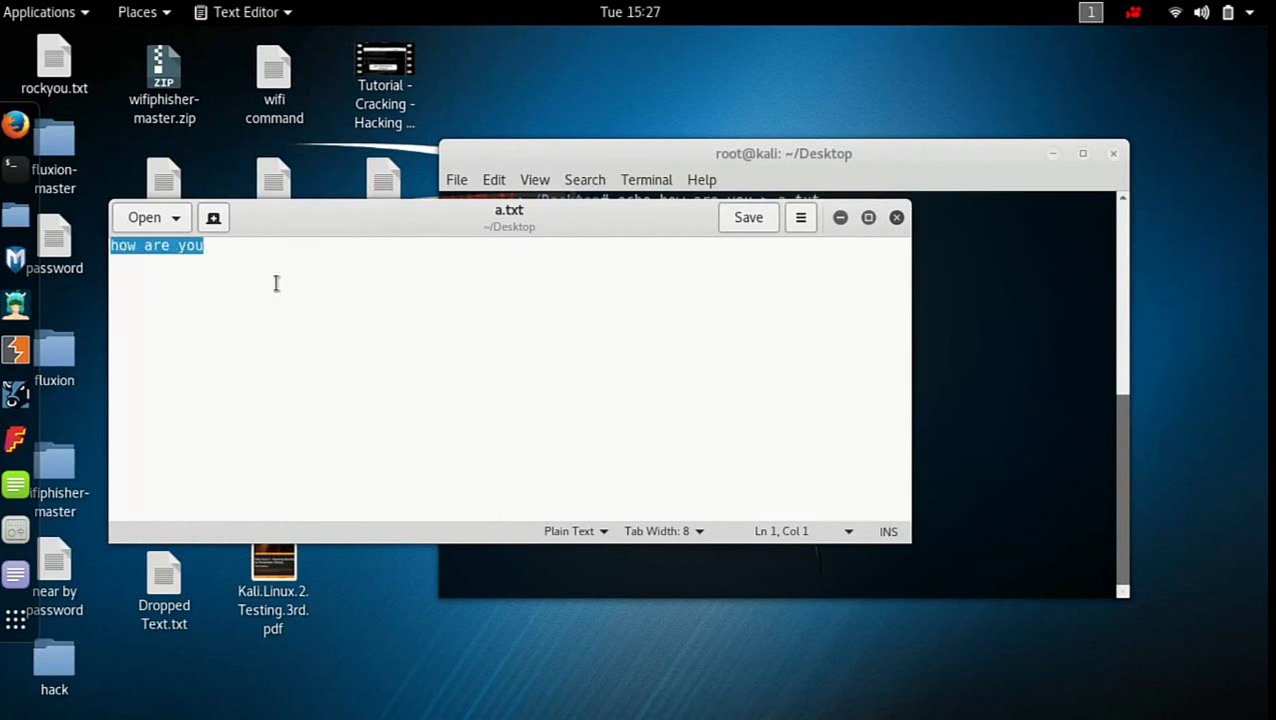
click(897, 218)
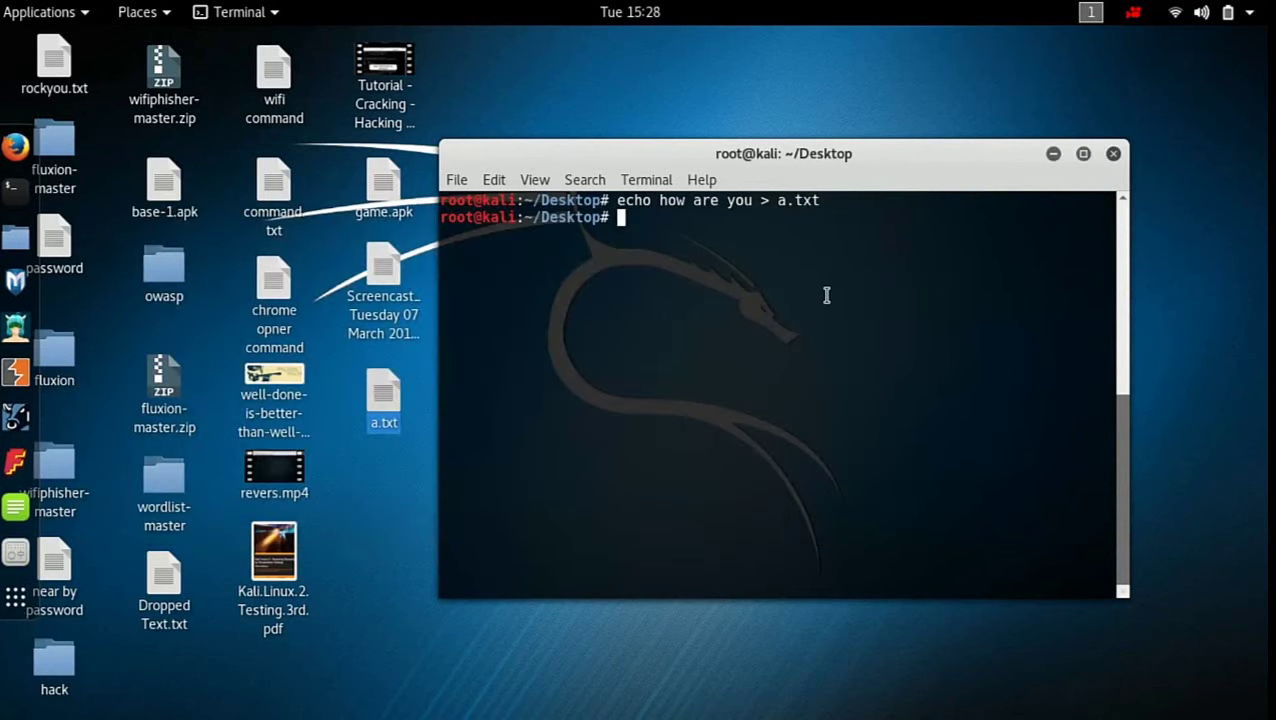
Step: Append the text "i am fine" to a.txt by redirecting echo output with >>
text(echo i am fi)
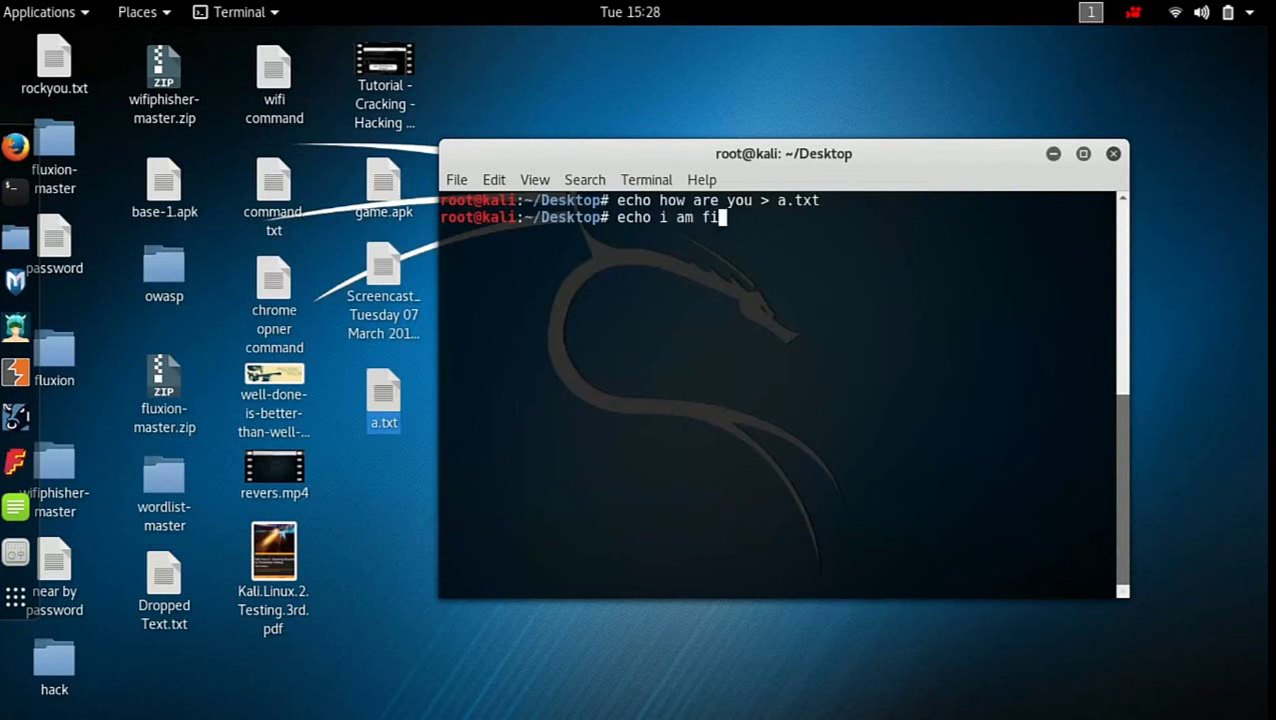
text(ne >> a.txt)
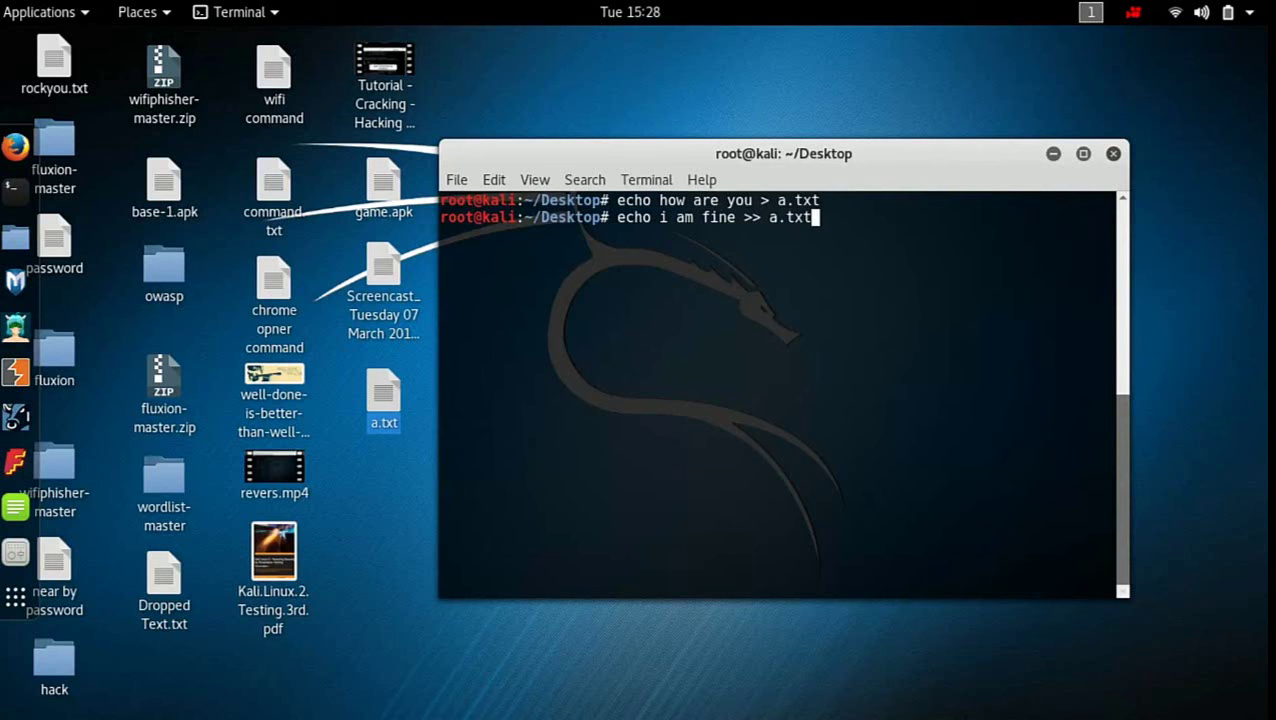
key(Return)
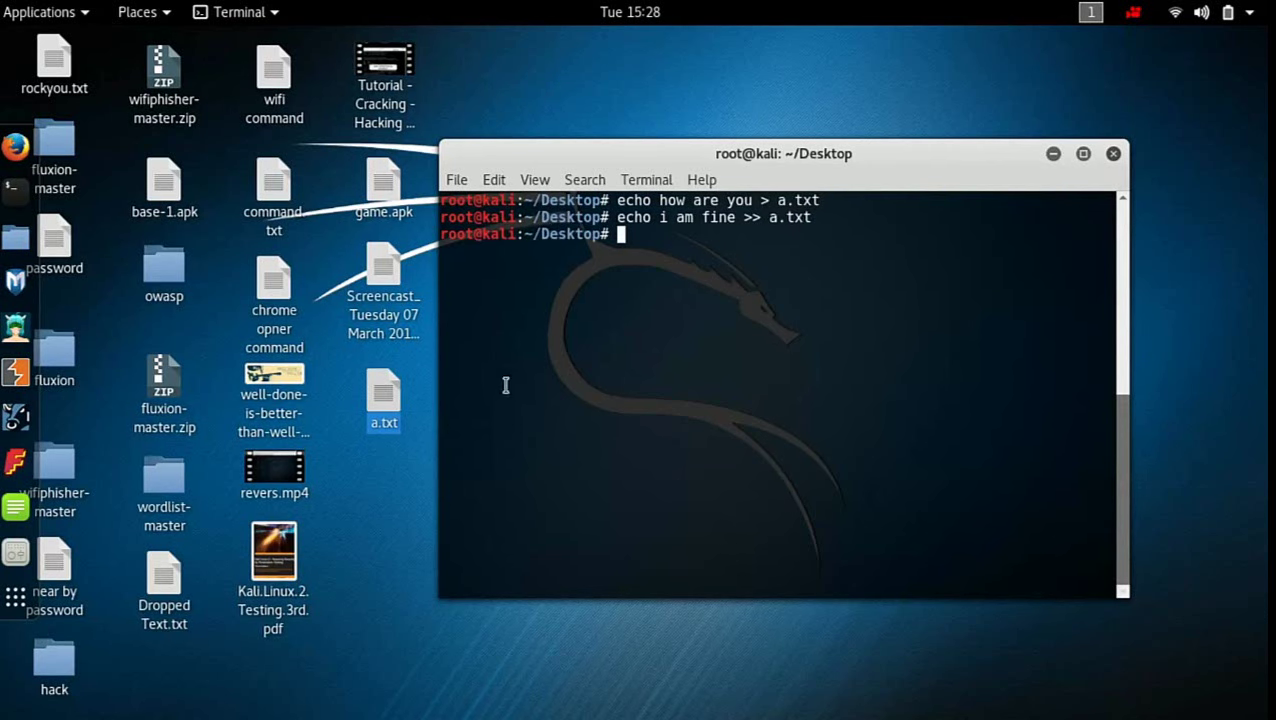
Step: Reopen a.txt from the desktop in the text editor, check the appended second line and close it
double_click(395, 405)
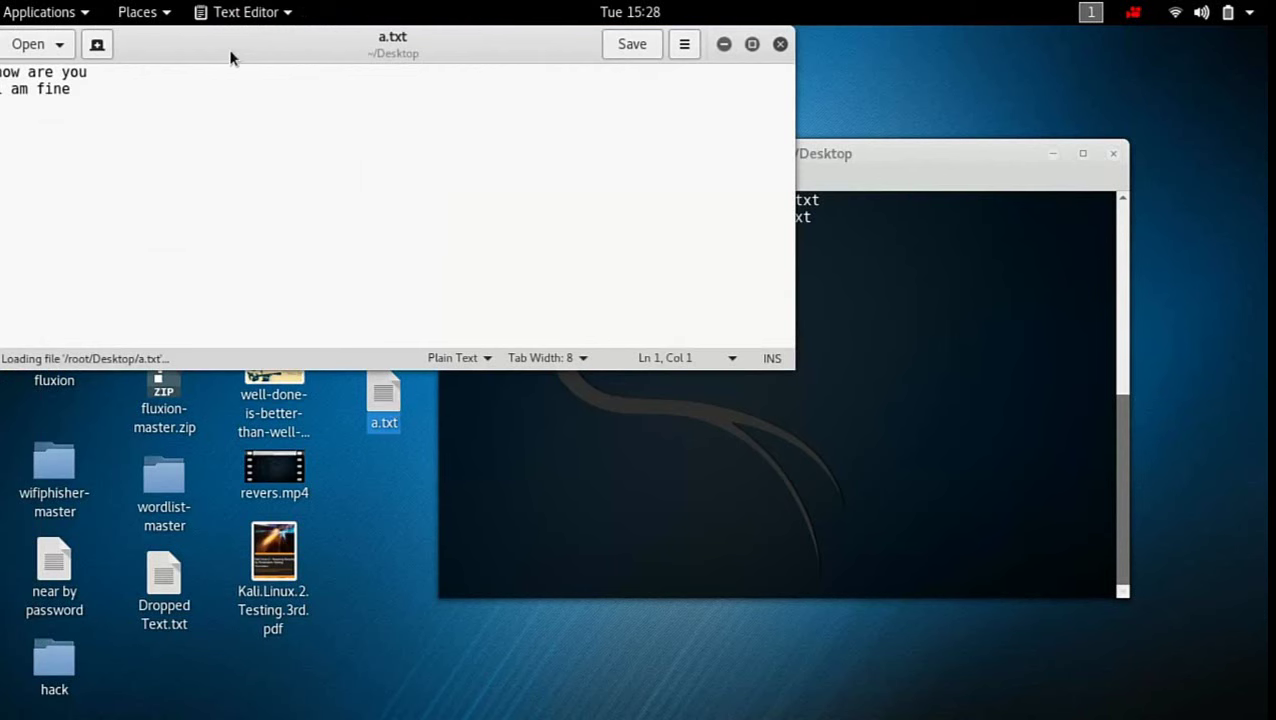
drag(231, 54, 366, 93)
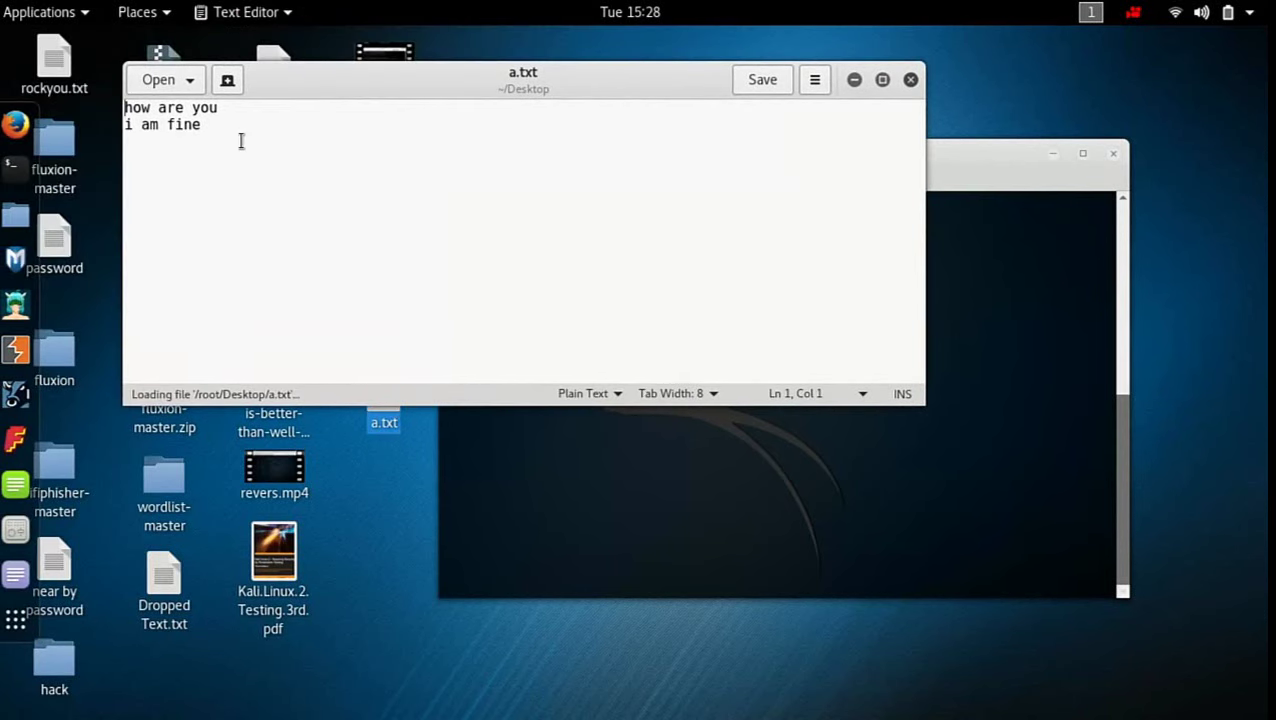
drag(215, 136, 124, 125)
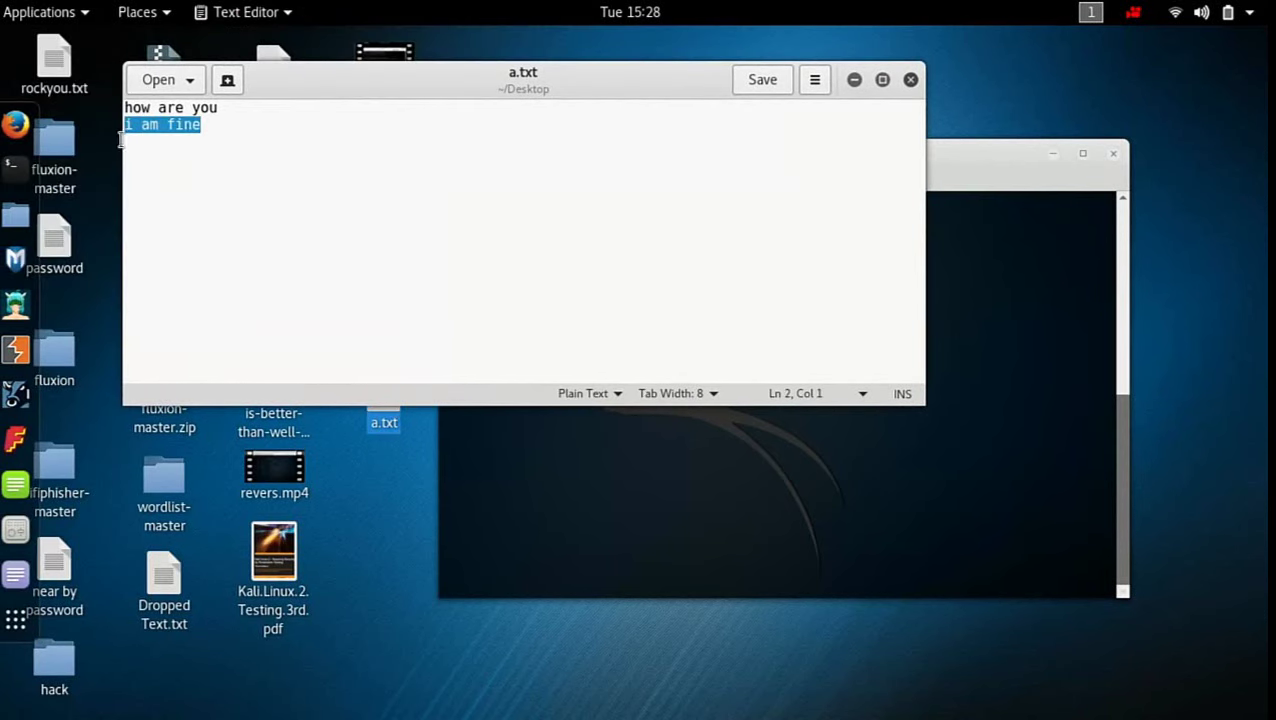
click(910, 79)
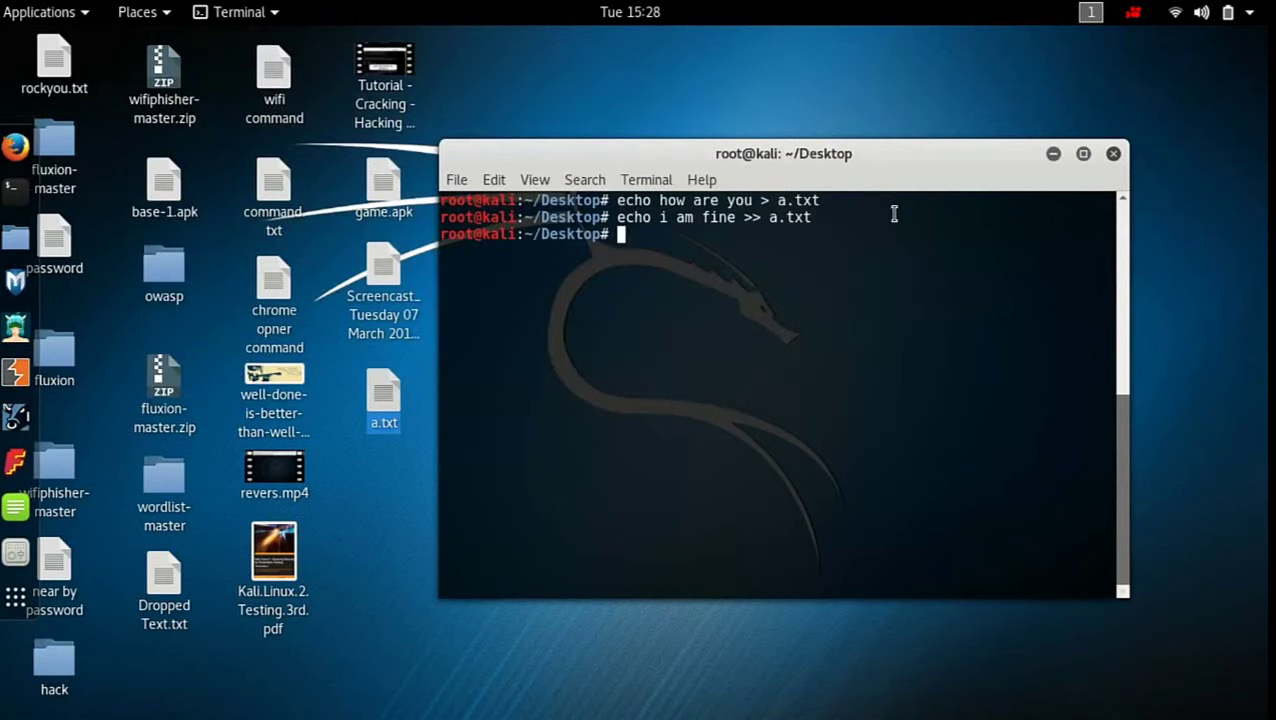
Step: Compare the >> and > operators in the two echo commands against the lines in a.txt, closing the file when finished
double_click(752, 218)
click(775, 217)
double_click(763, 200)
double_click(403, 405)
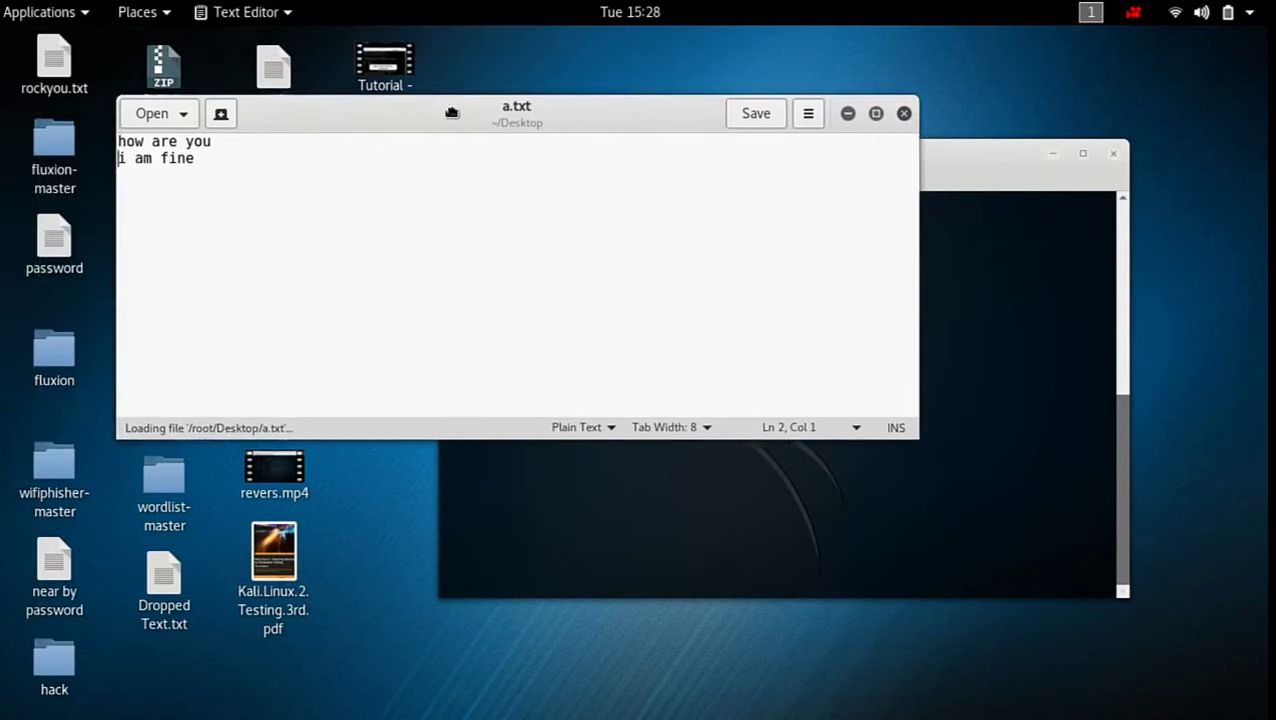
drag(452, 113, 503, 157)
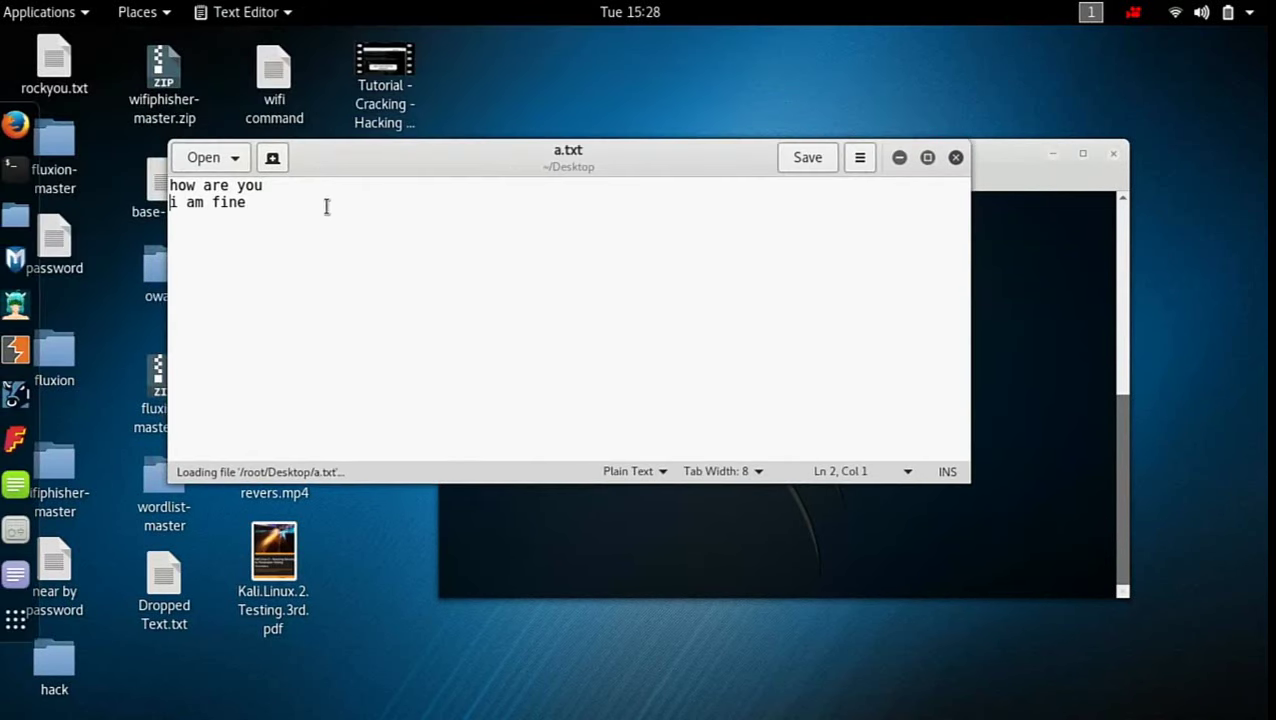
click(955, 157)
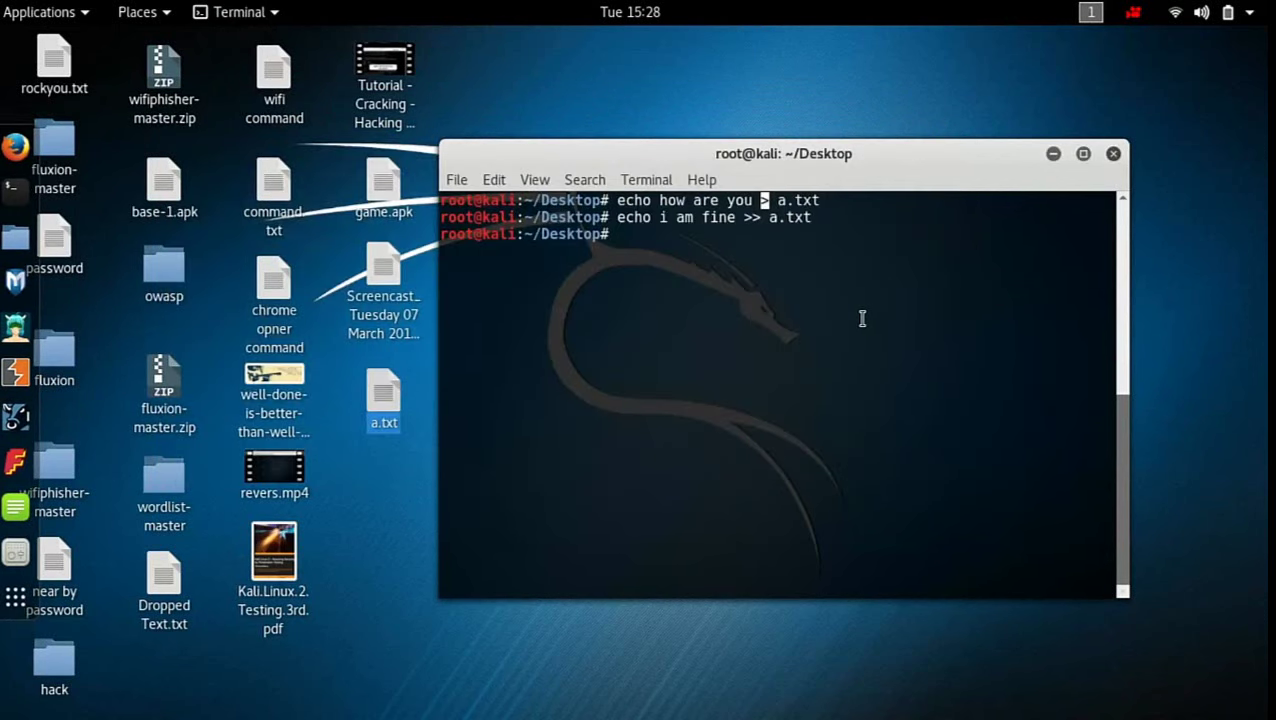
Step: Print the contents of a.txt in the terminal with cat and review the output lines
text(cat)
text(a.t5xt)
key(BackSpace)
key(BackSpace)
key(BackSpace)
text(xt)
key(Return)
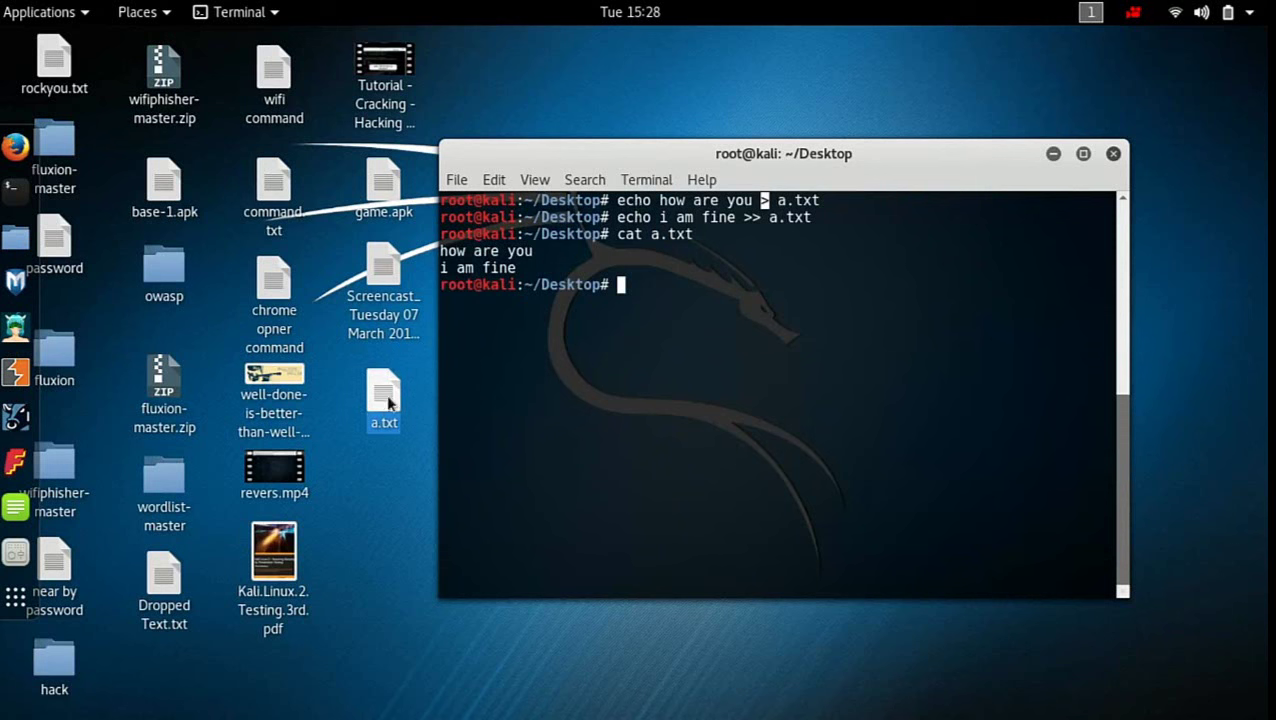
drag(444, 251, 454, 268)
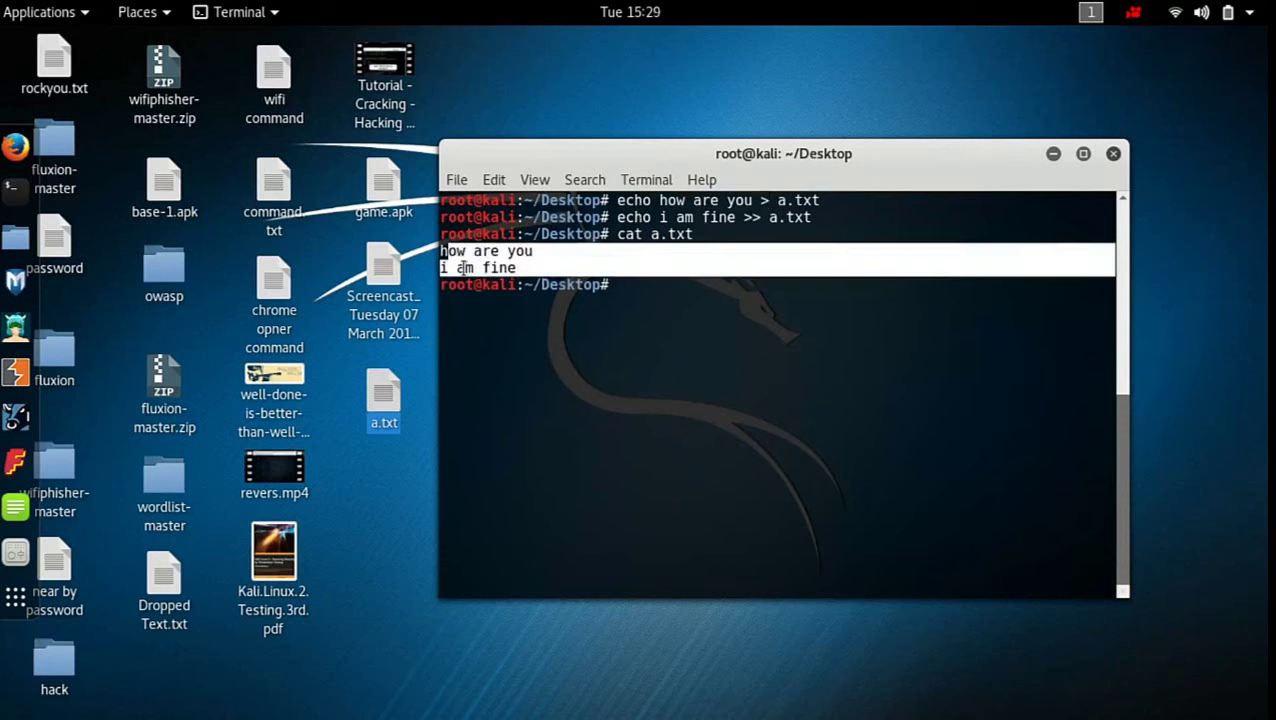
click(679, 304)
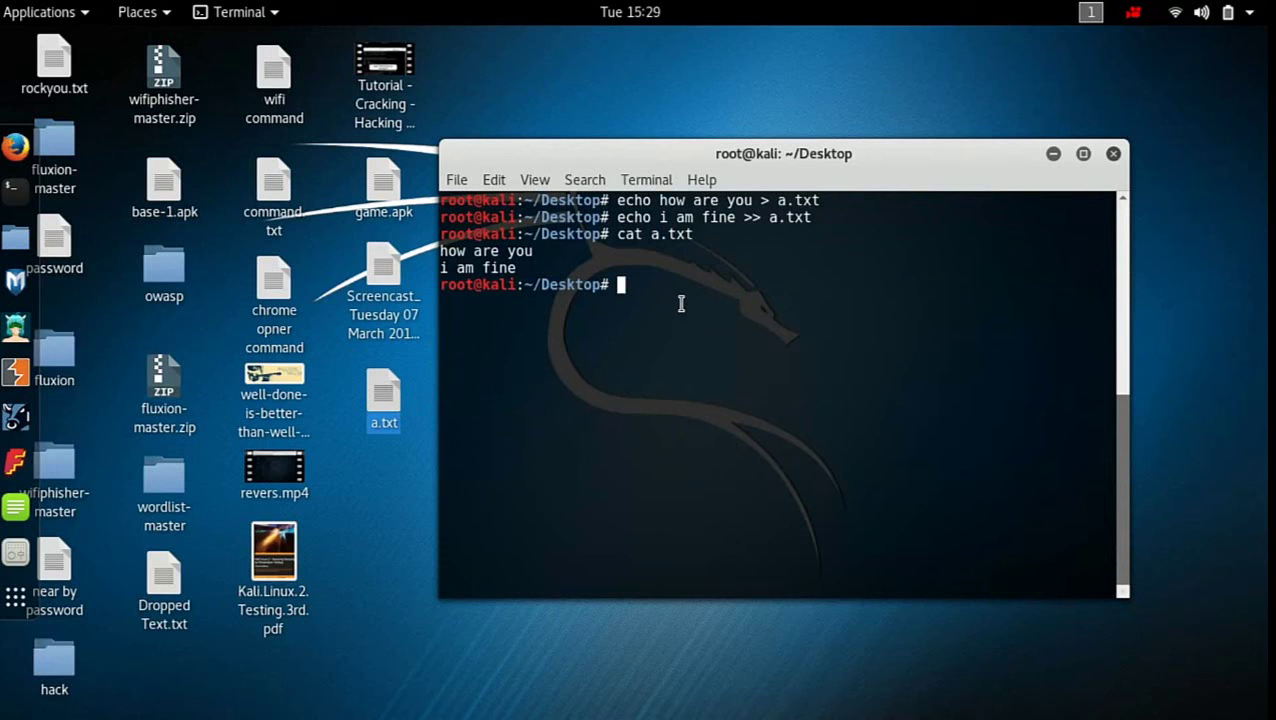
Step: Look up the location of the cat program with the which command and examine the returned path
text(which)
text(cat)
key(Return)
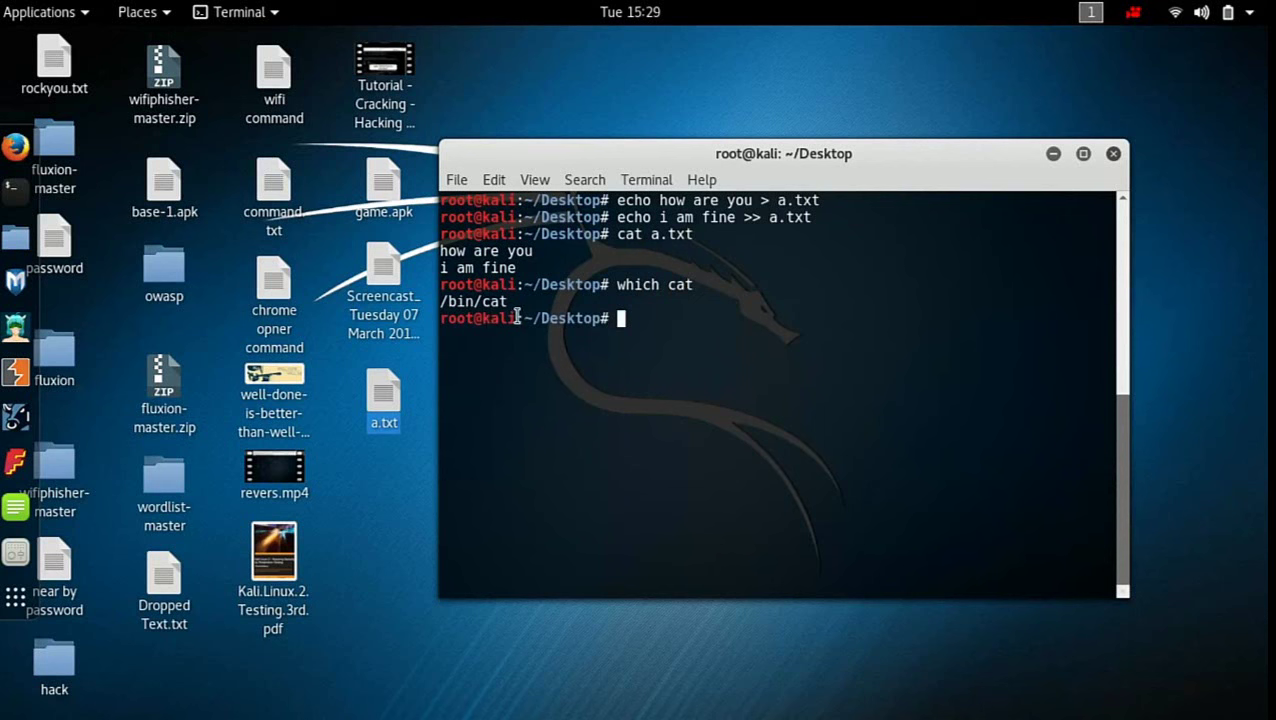
drag(447, 303, 509, 305)
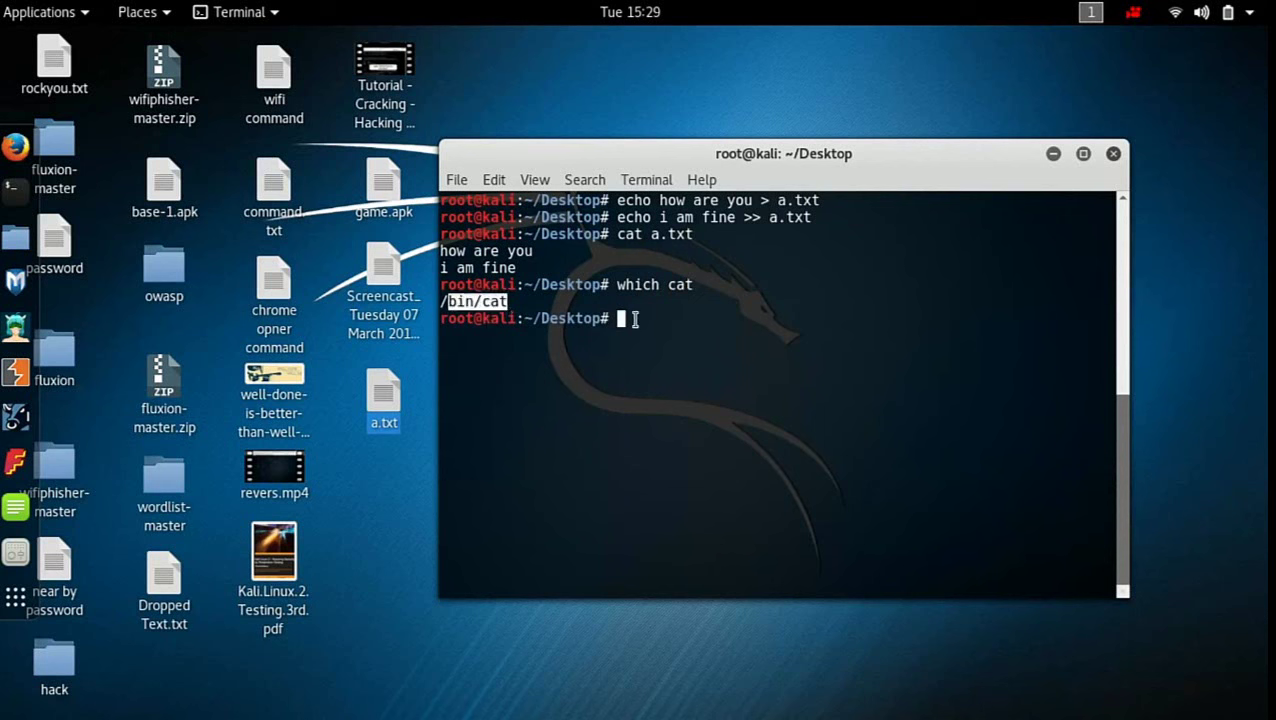
drag(700, 292, 664, 288)
click(698, 332)
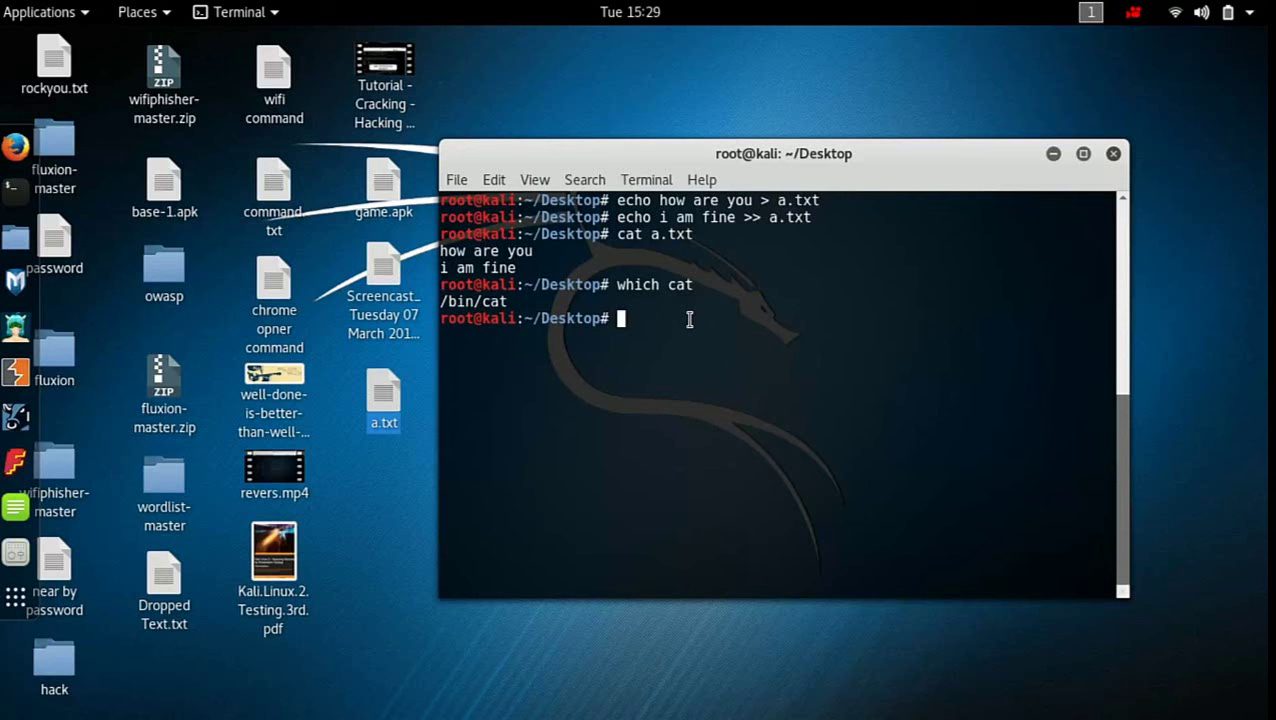
drag(441, 302, 474, 303)
click(703, 371)
Step: Print the current working directory with pwd and examine the path
text(pwd)
key(Return)
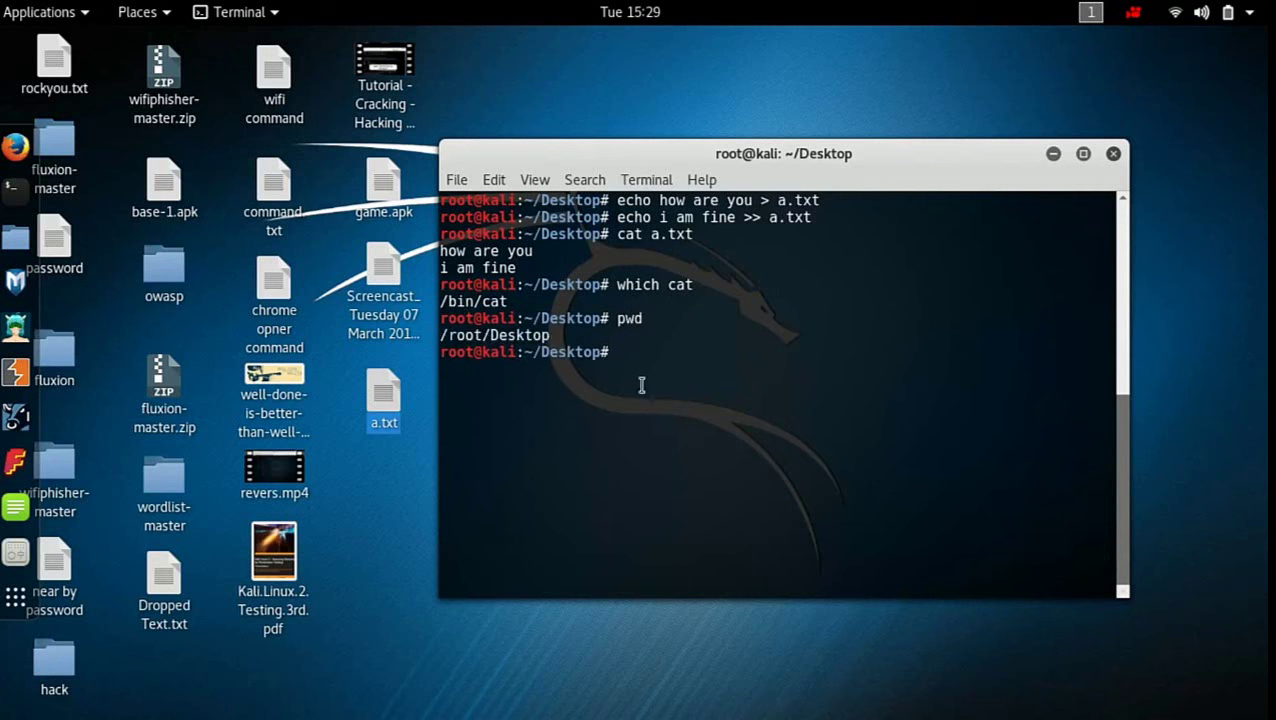
drag(441, 336, 610, 343)
click(497, 347)
click(627, 430)
Step: Trace the path /root/Desktop in the file manager from the computer's root folder, then minimize the file manager window
click(15, 237)
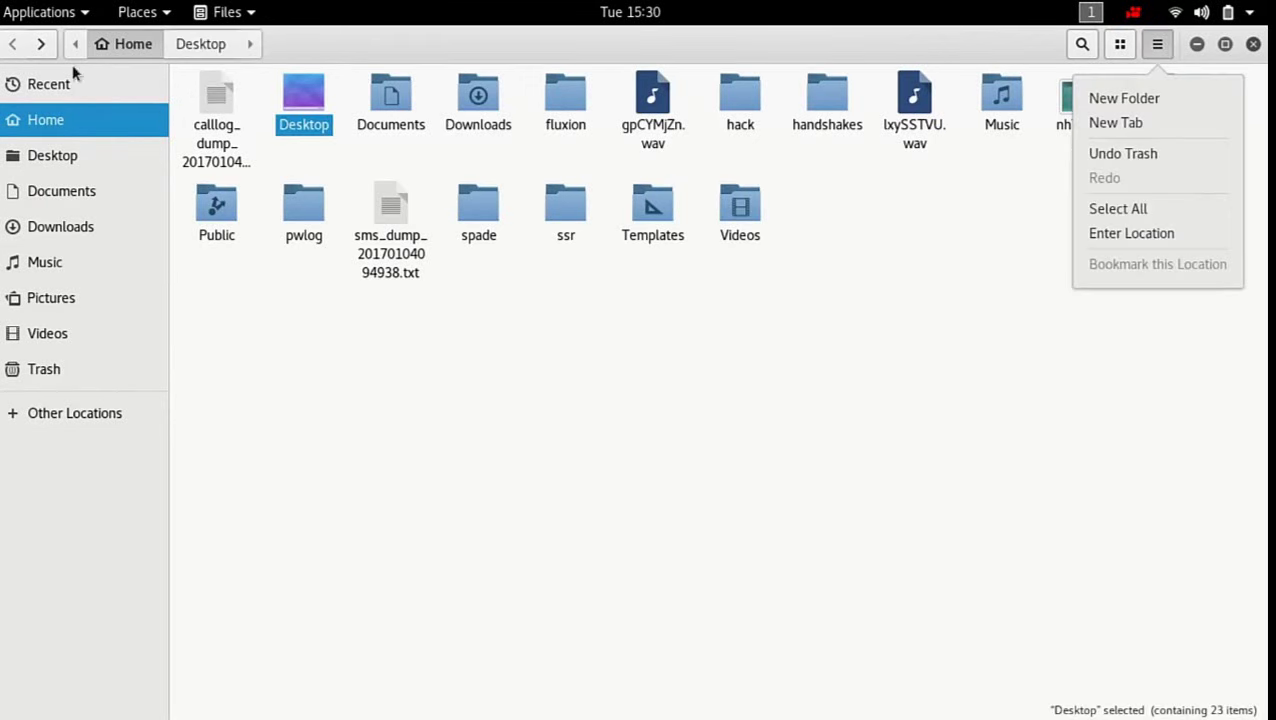
click(145, 15)
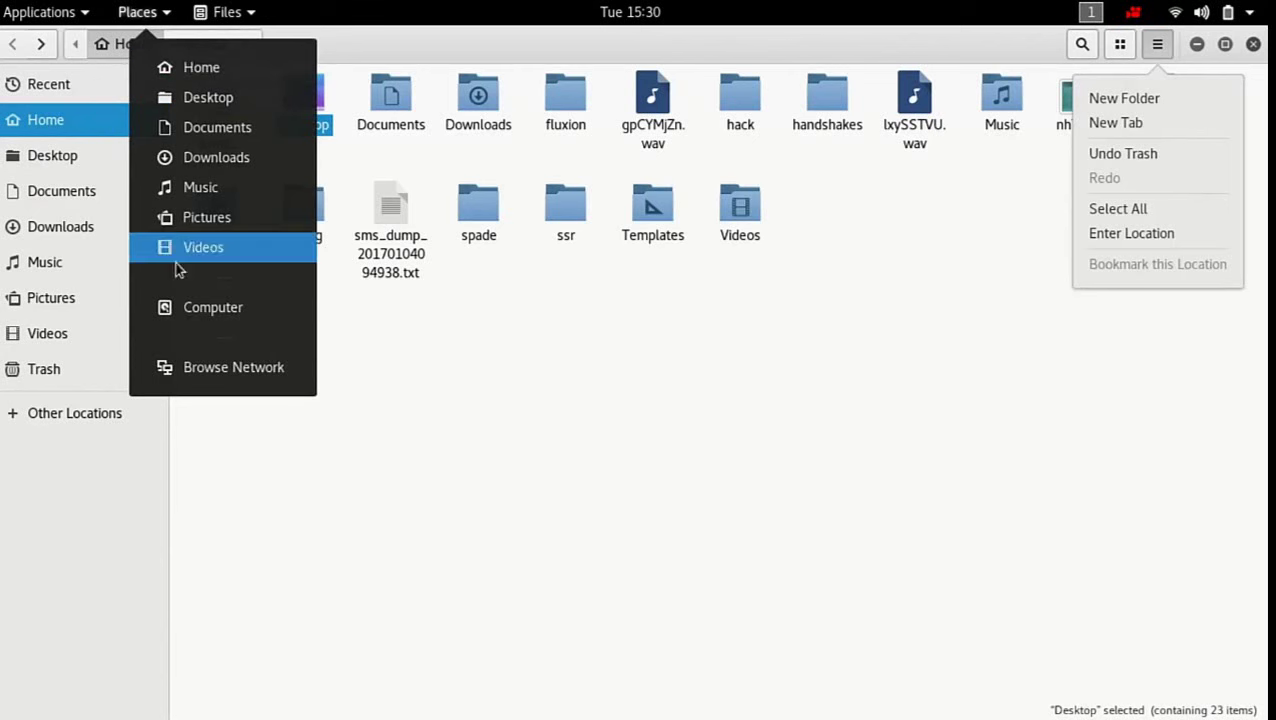
click(191, 311)
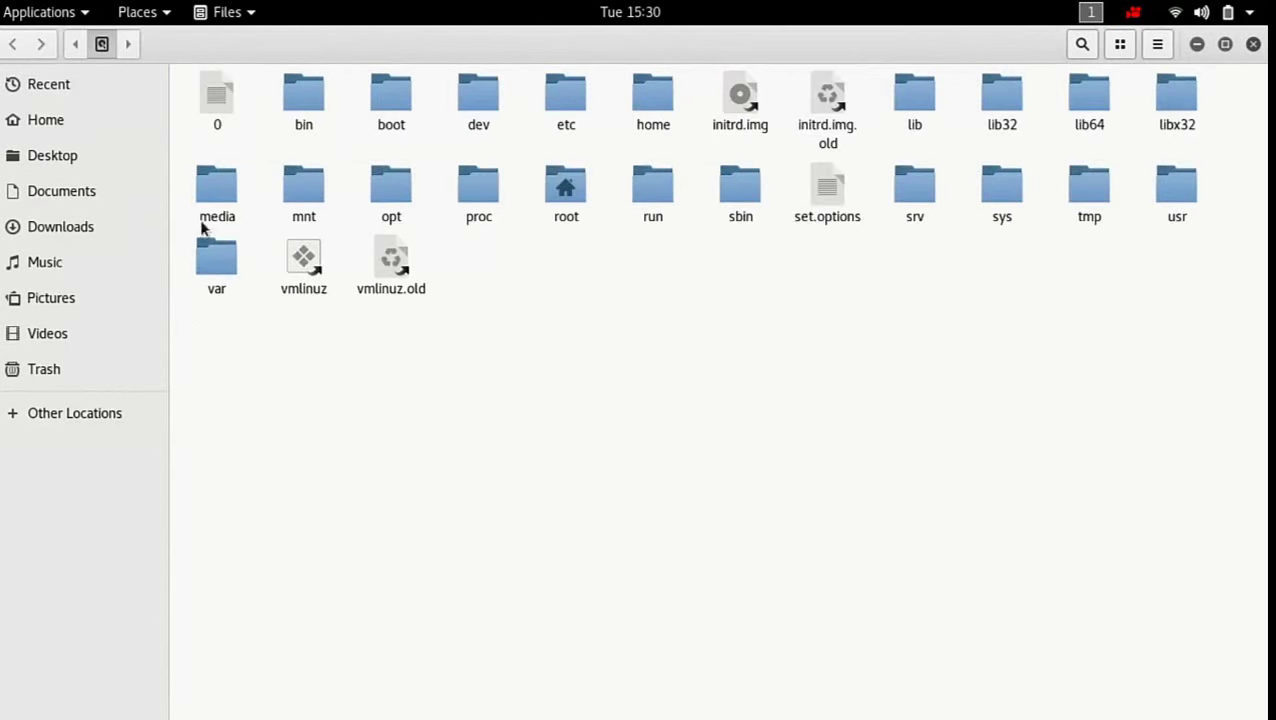
double_click(576, 208)
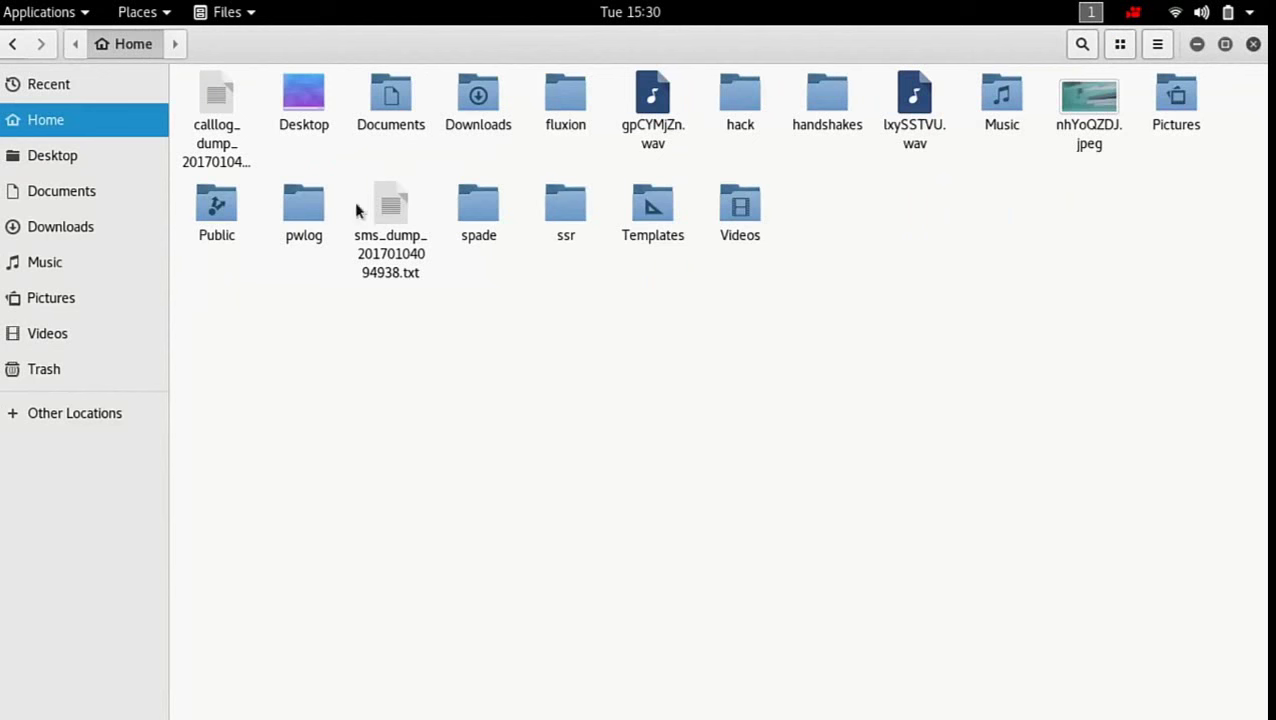
double_click(318, 126)
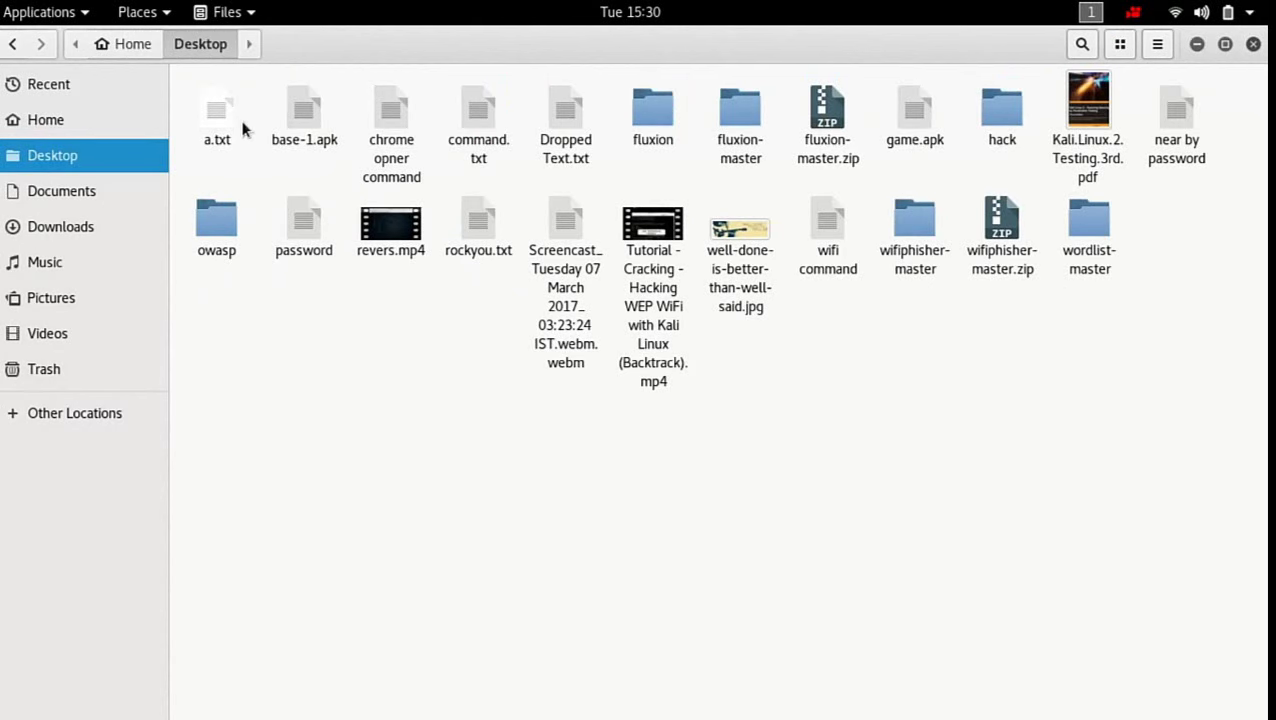
key(alt+Left)
key(F10)
click(1194, 48)
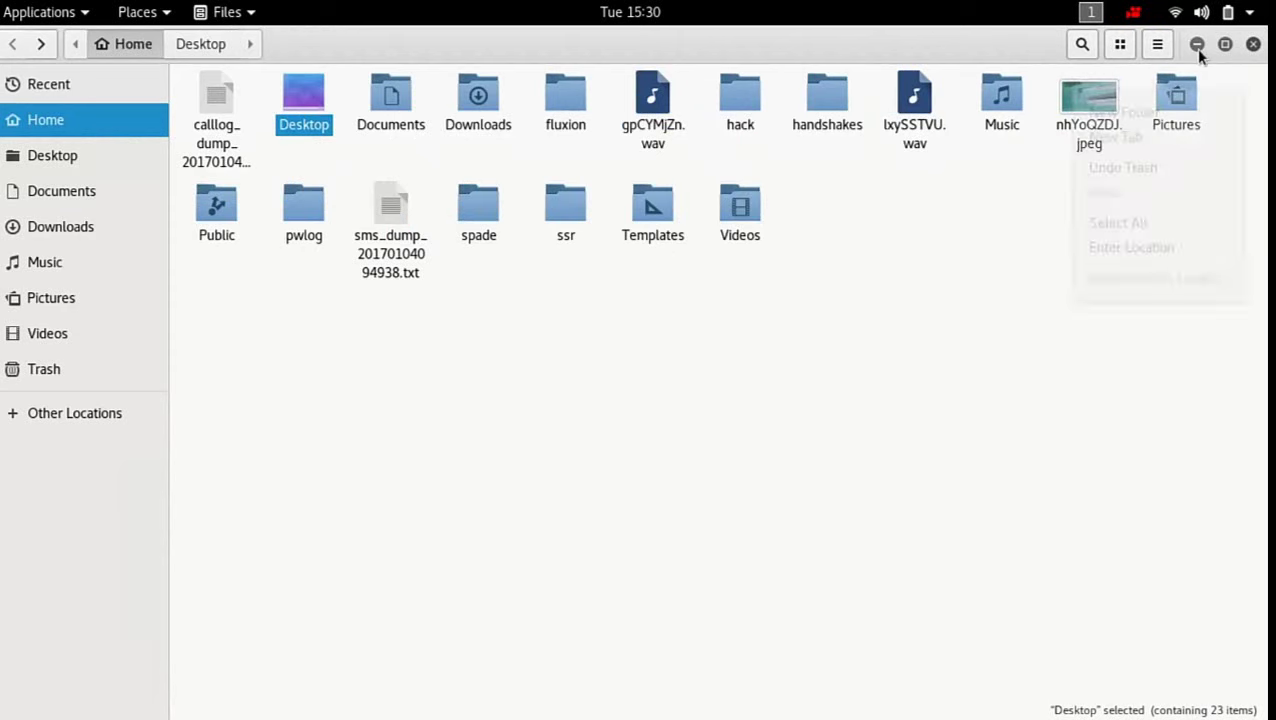
click(1197, 45)
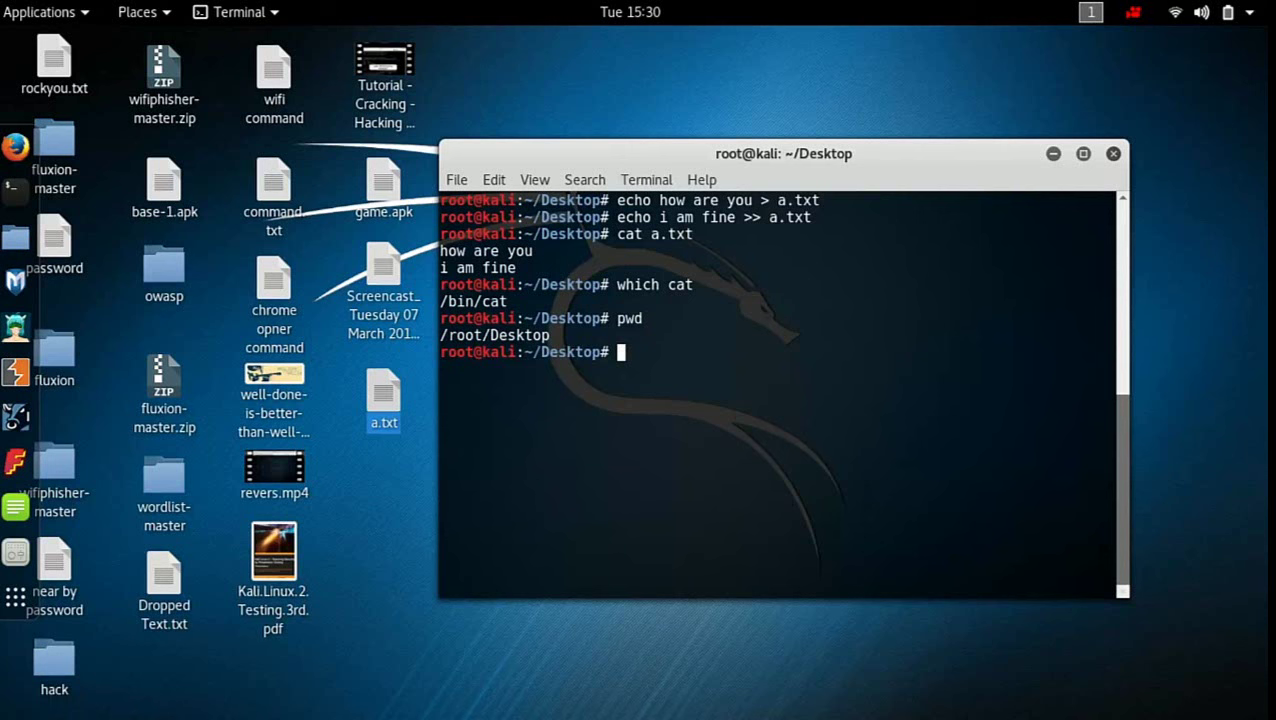
Step: Change into the hack directory on the Desktop with cd and check the folder name in the prompt
text(cd hack)
key(Return)
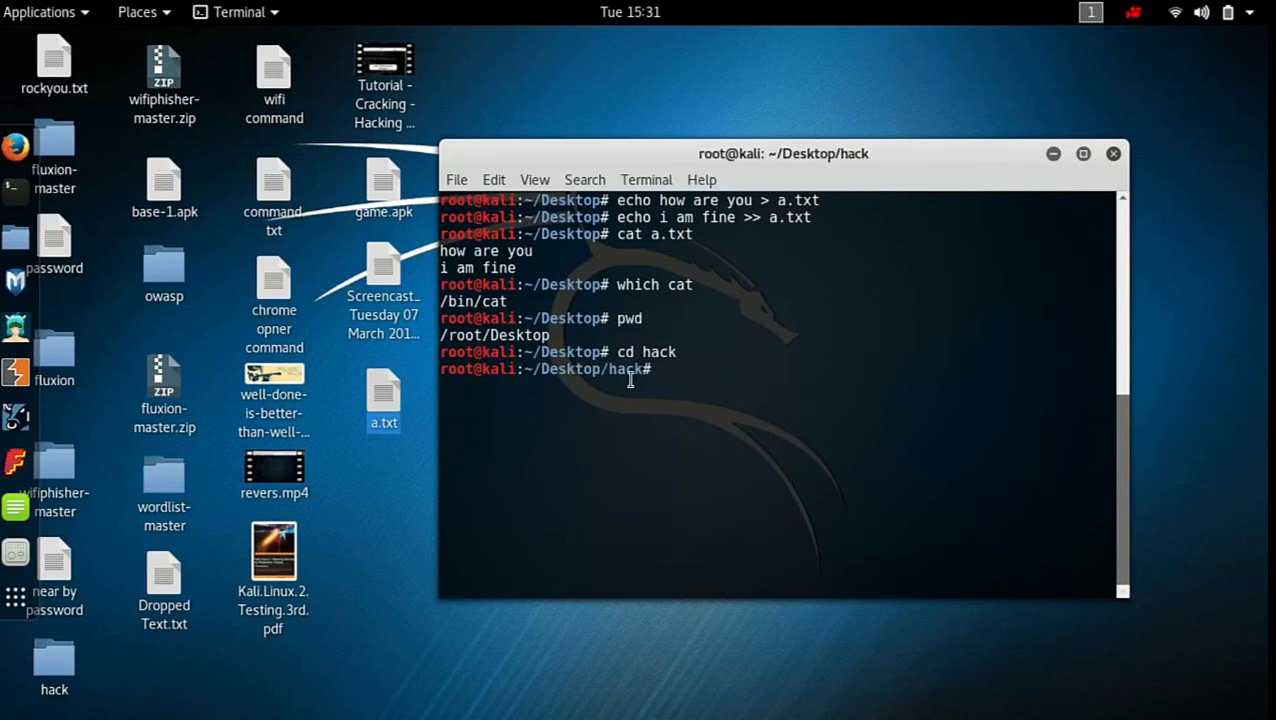
drag(609, 372, 652, 380)
click(719, 391)
Step: Write the text "hii" into a new file a.txt in the hack directory by redirecting echo output with >
text(echo)
text( a.)
key(BackSpace)
key(BackSpace)
text(hii > a.txt)
key(Return)
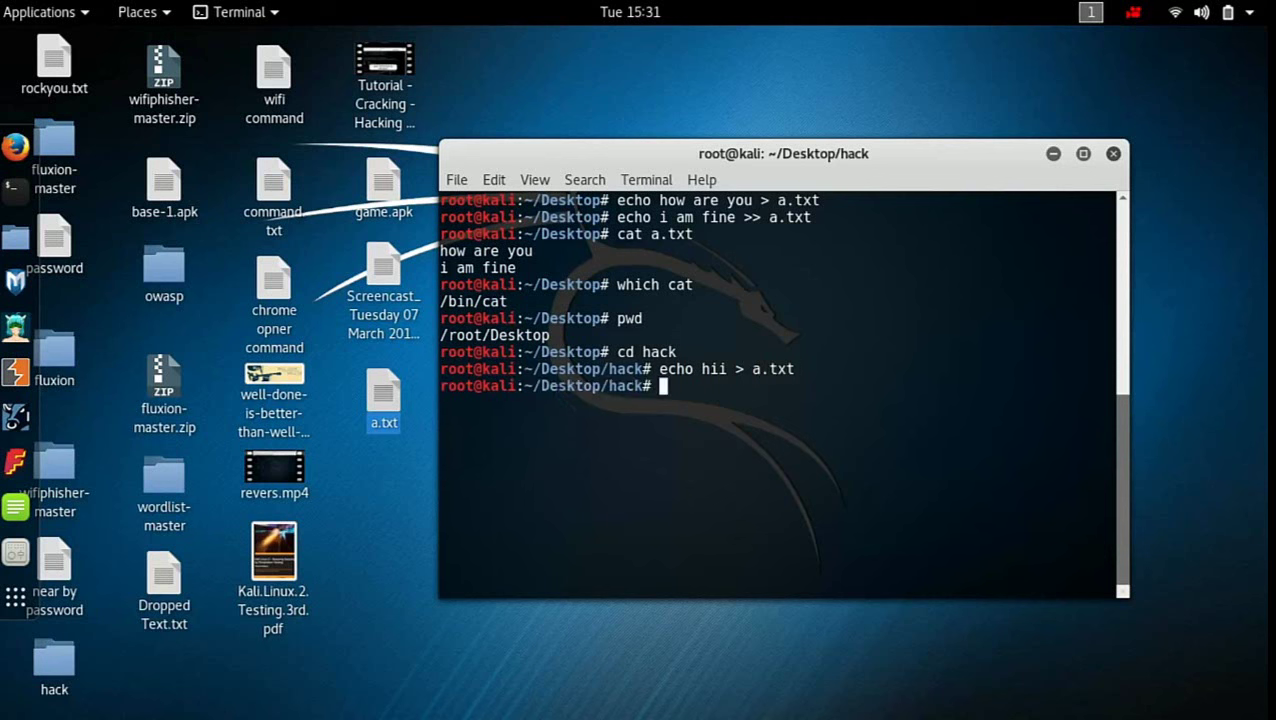
Step: List the contents of the hack directory with ls and locate a.txt in the output
text(ls)
key(Return)
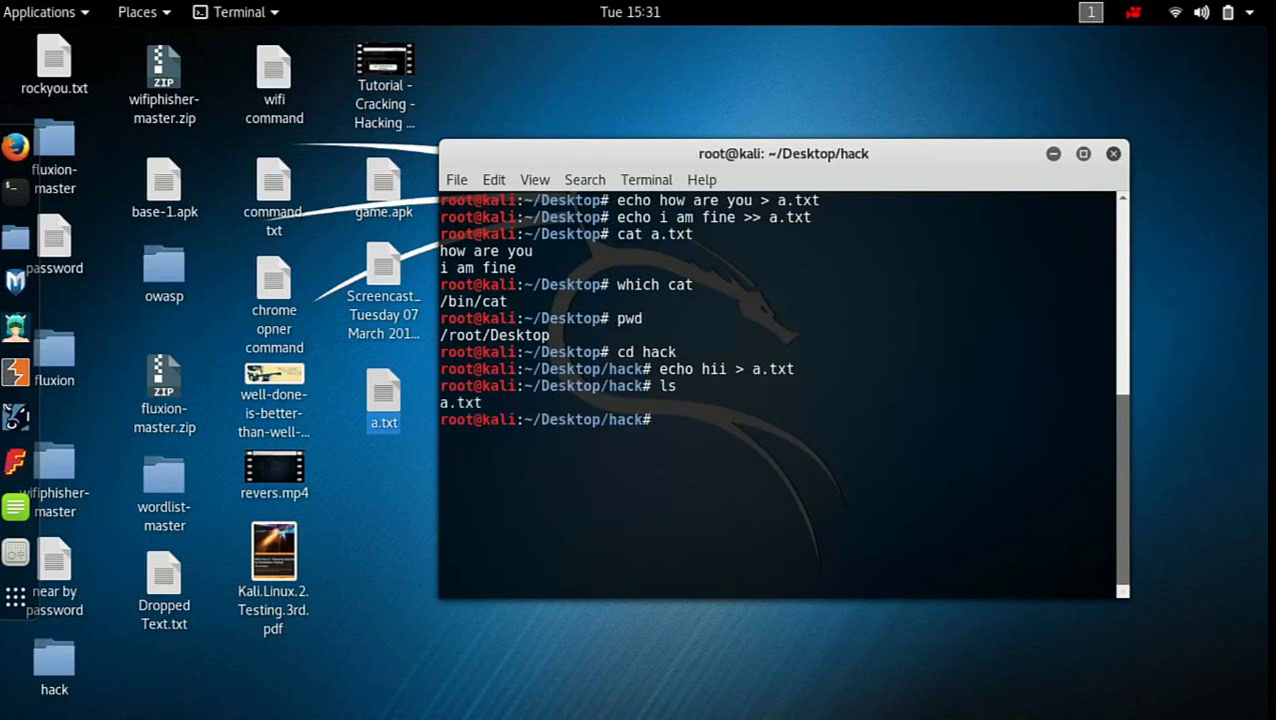
triple_click(503, 410)
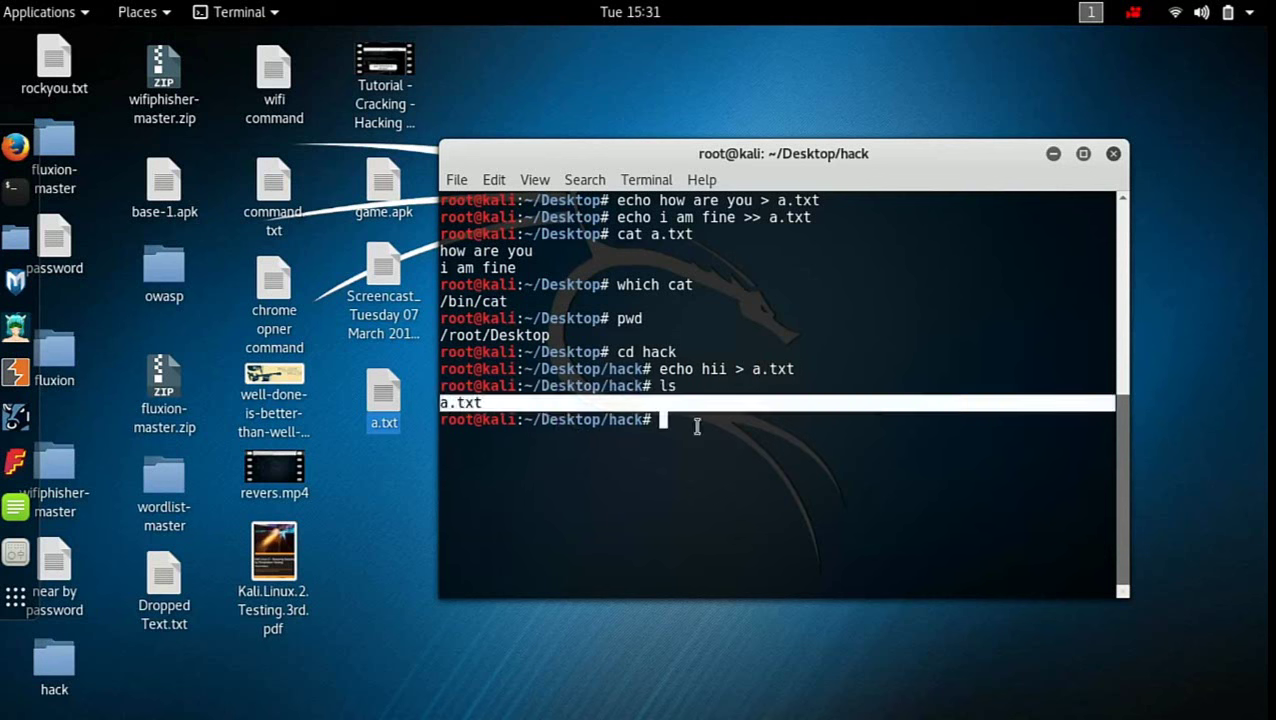
click(731, 441)
Step: Print the contents of the hack directory's a.txt with cat and show the current directory path with pwd
text(cat a.txt)
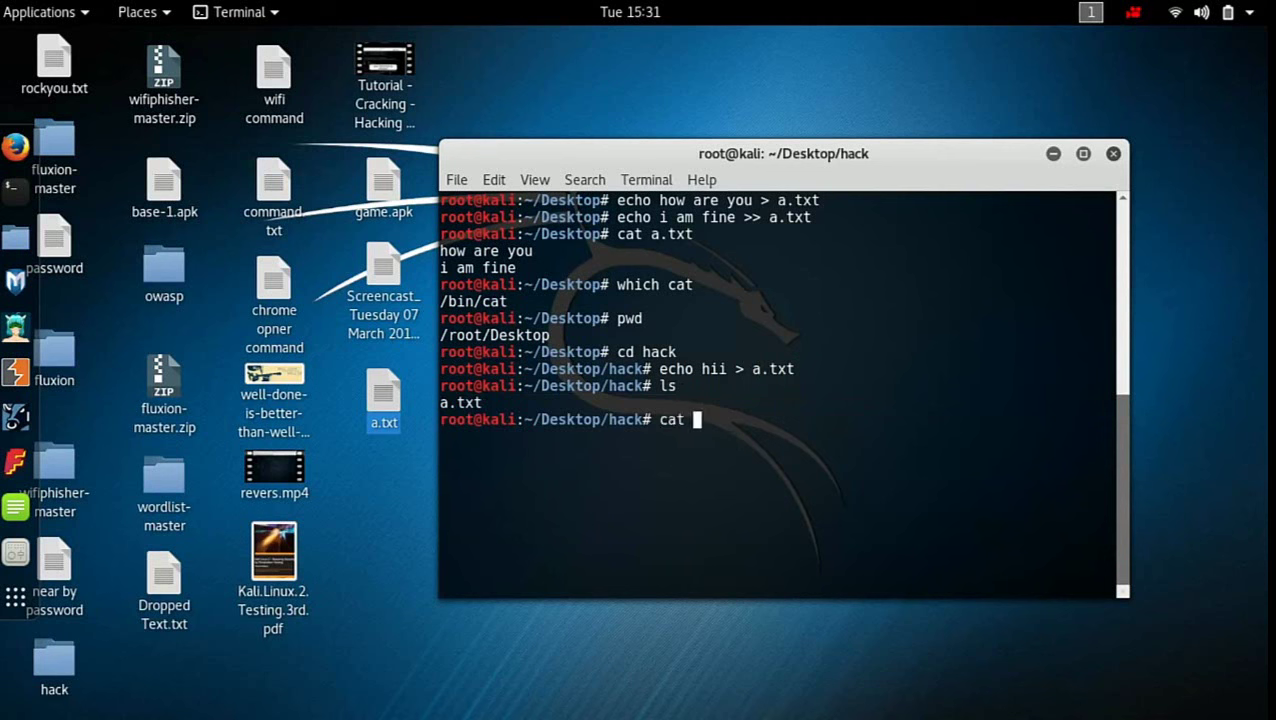
key(Return)
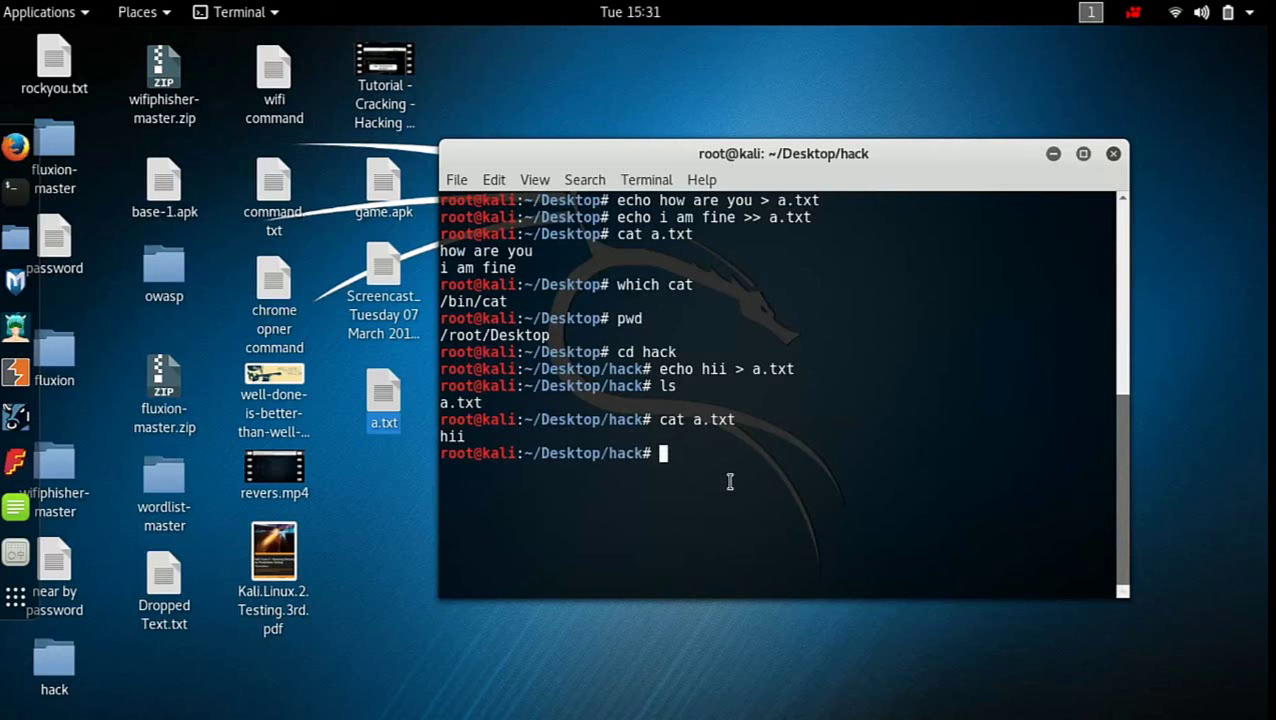
text(pwd)
key(Return)
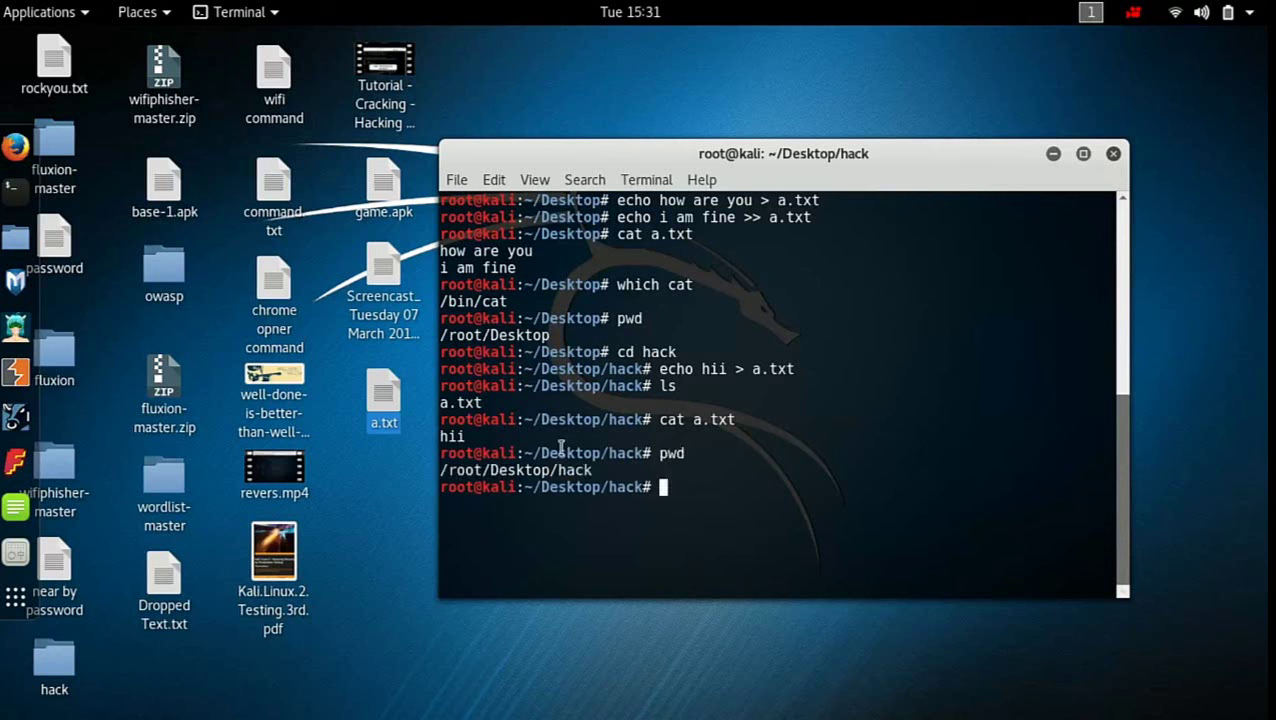
Step: Check the hack folder named in the pwd output by viewing its contents in the file manager, closing the window when done
drag(506, 474, 592, 474)
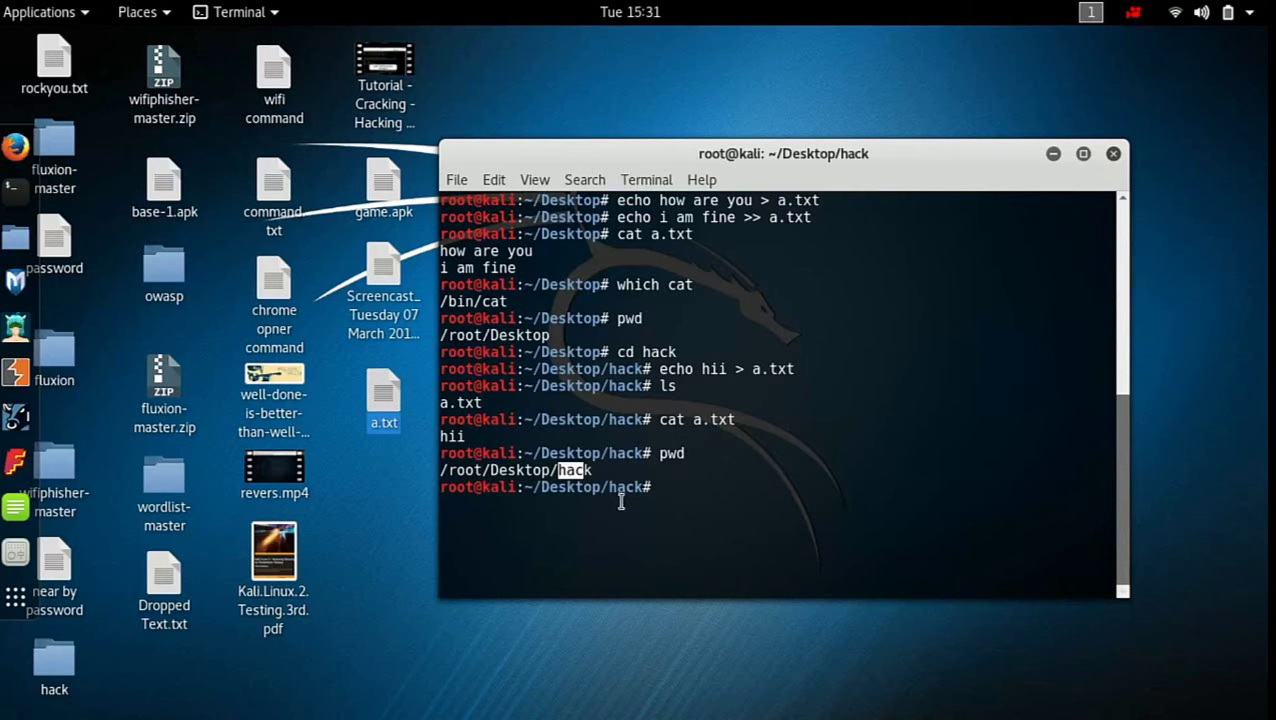
click(70, 676)
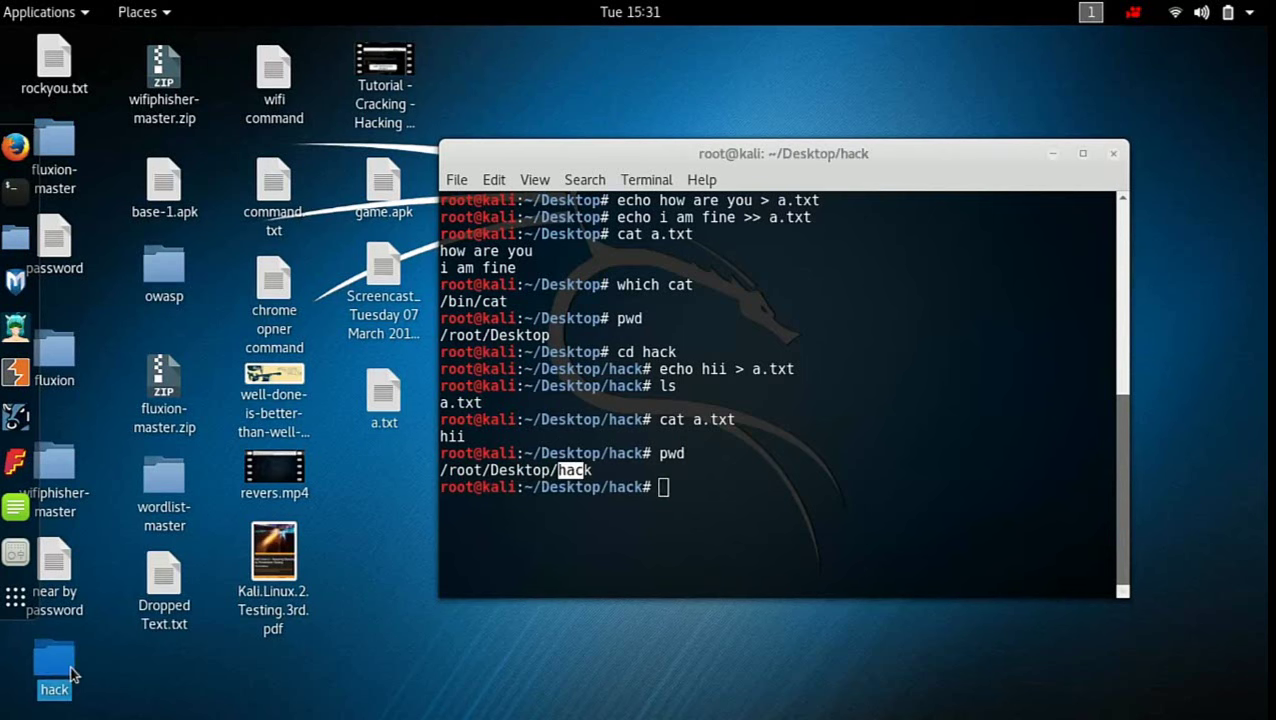
double_click(70, 676)
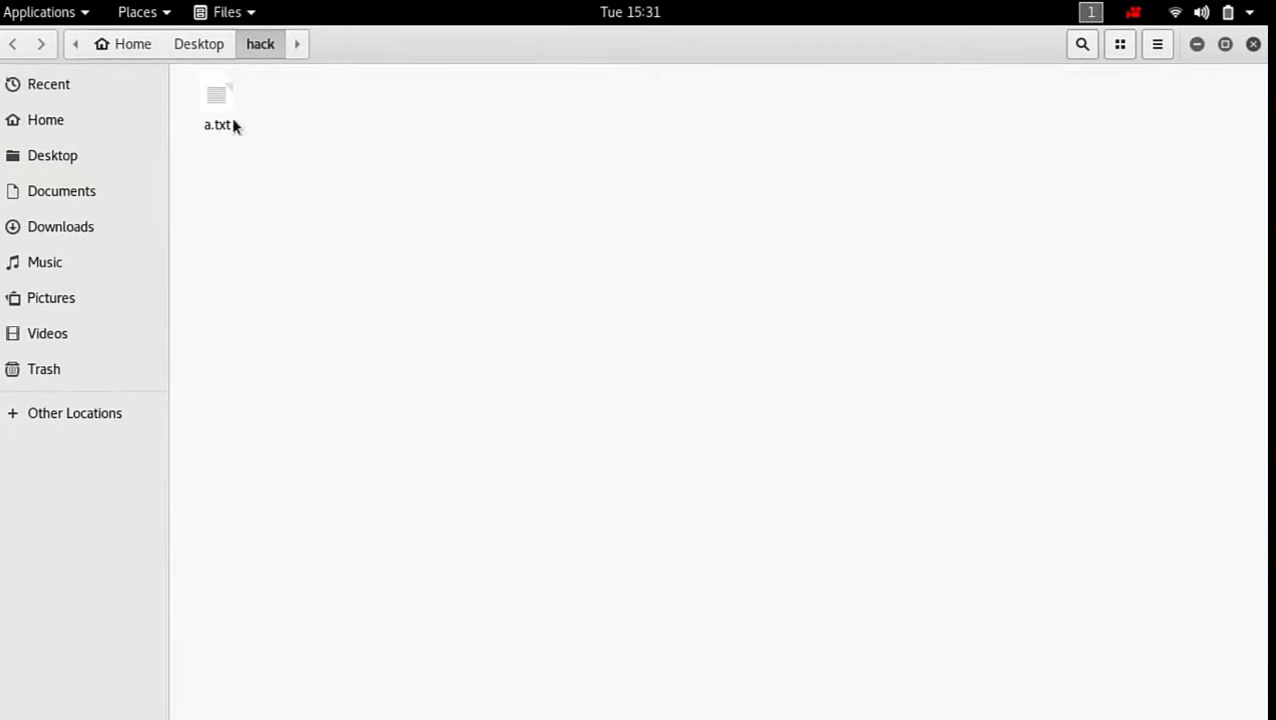
click(1253, 44)
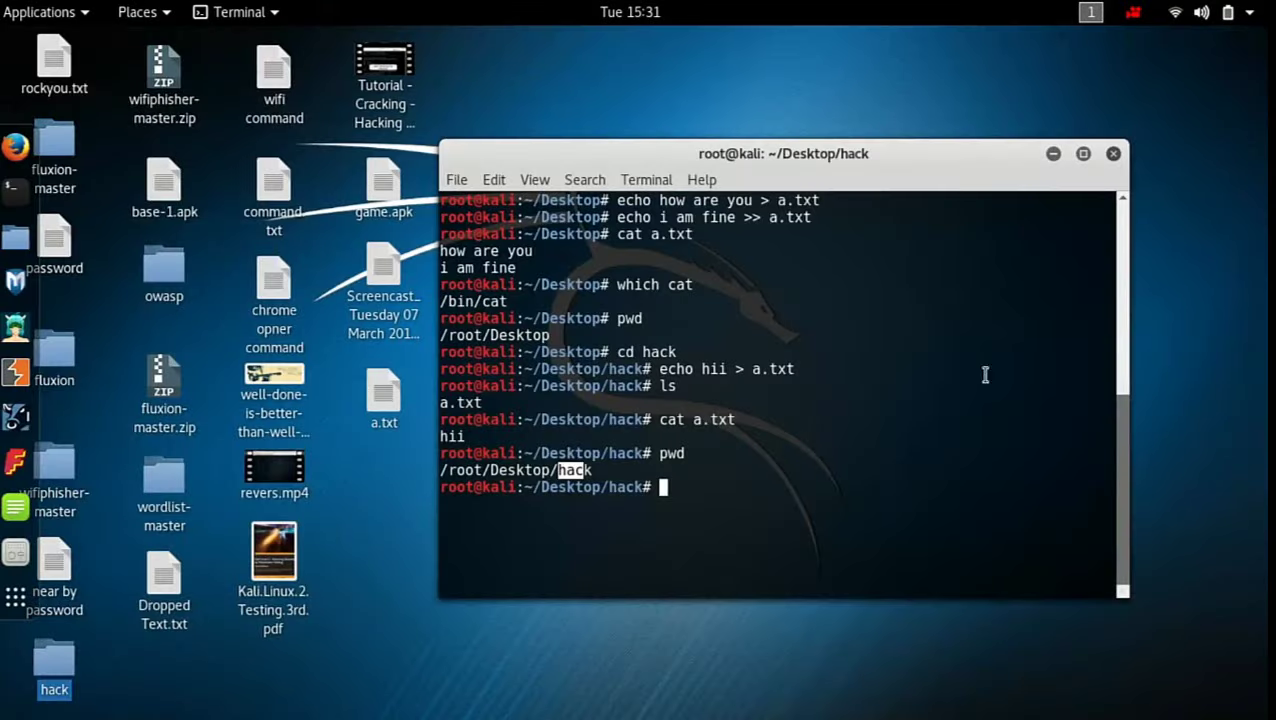
Step: Move up from the hack directory to its parent with cd .. and print the current directory path with pwd
click(792, 490)
text(cd ..)
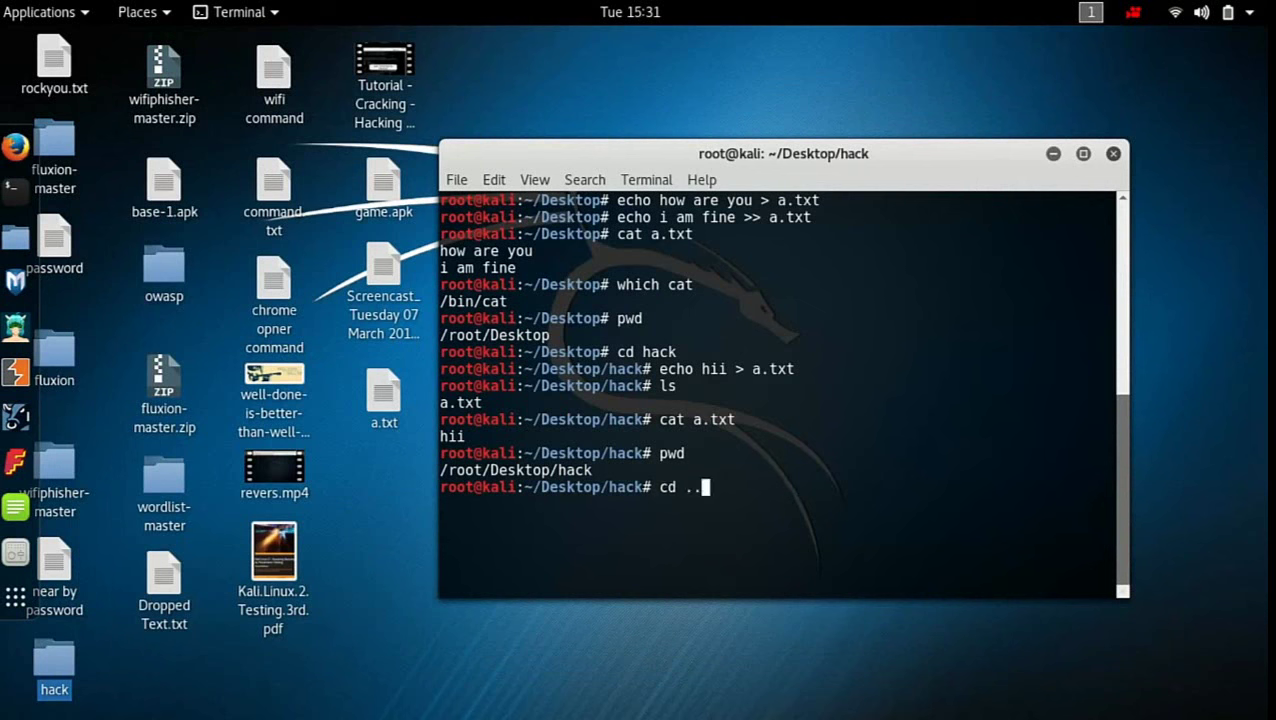
key(Return)
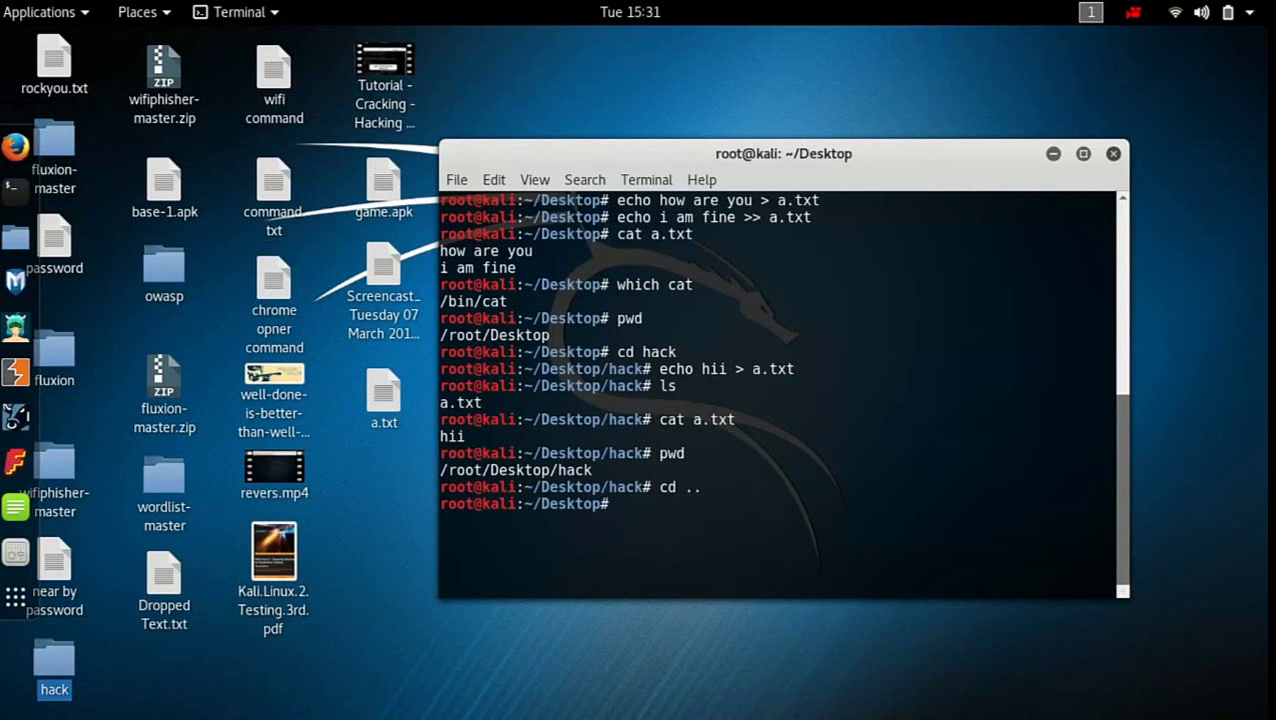
text(pwd)
key(Return)
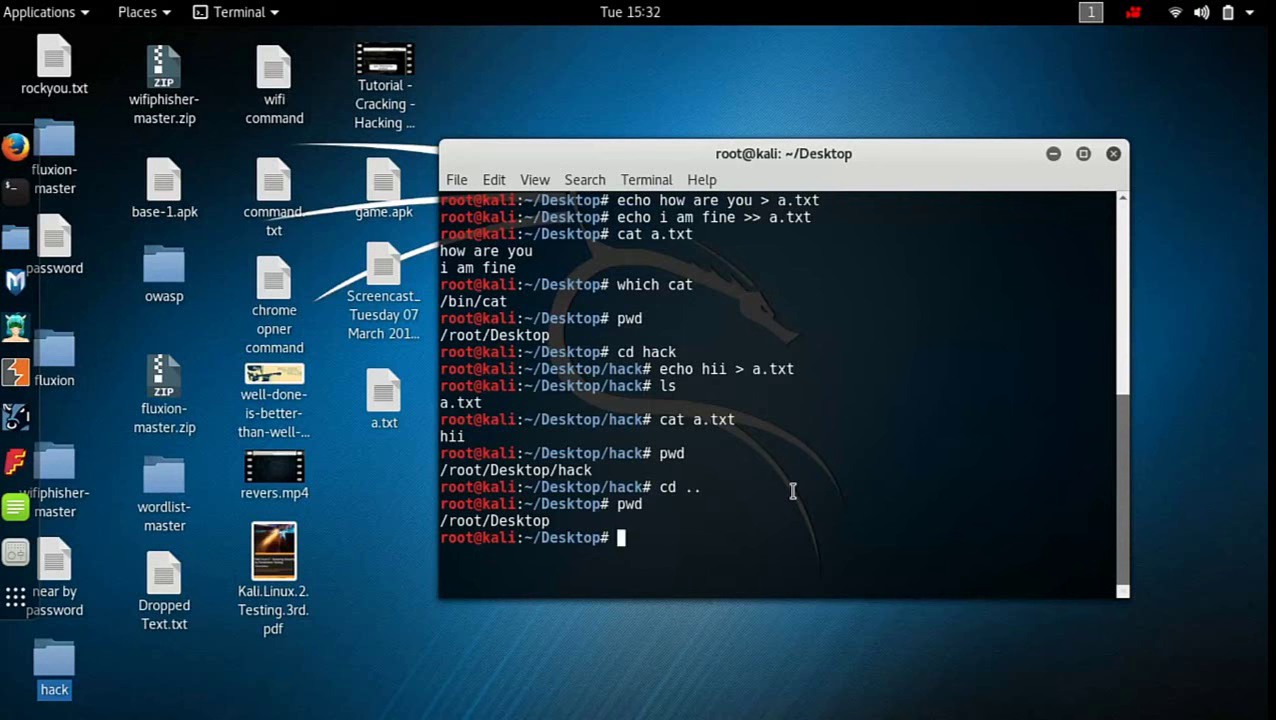
Step: Create a directory named hello on the Desktop and another named hello inside hack, using mkdir with the path hack/hello
text(mkdir hello)
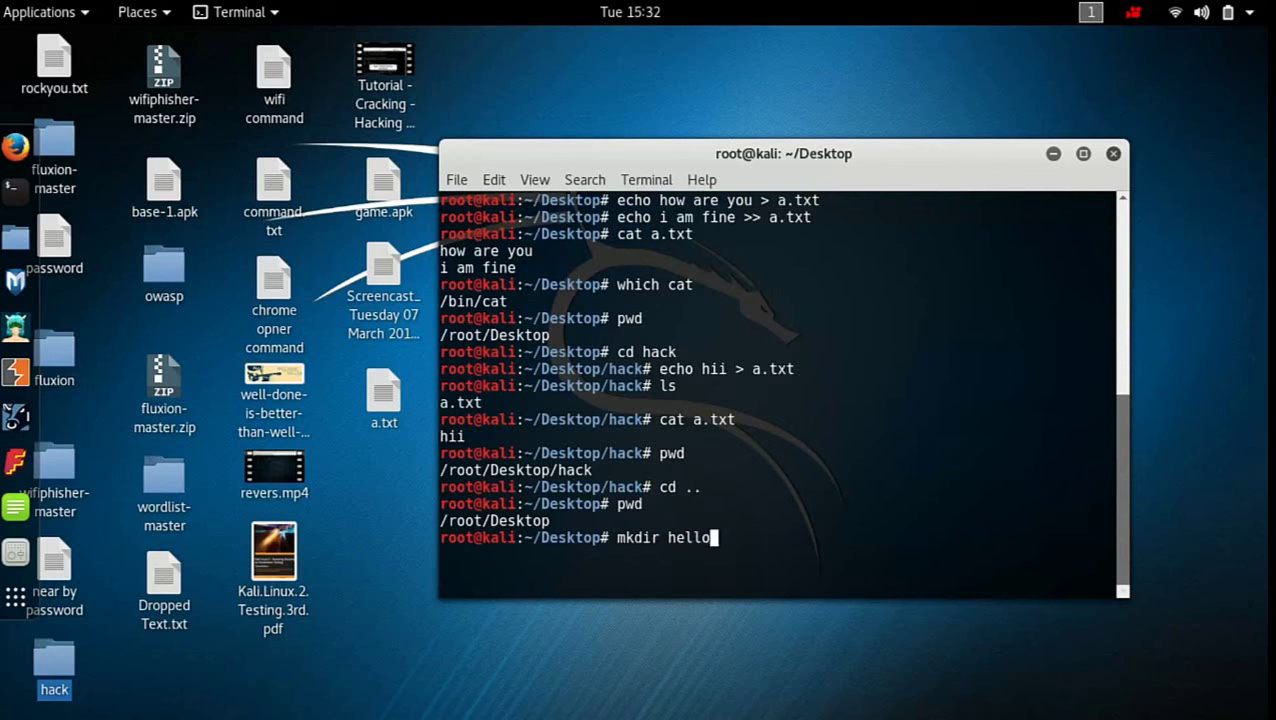
key(Return)
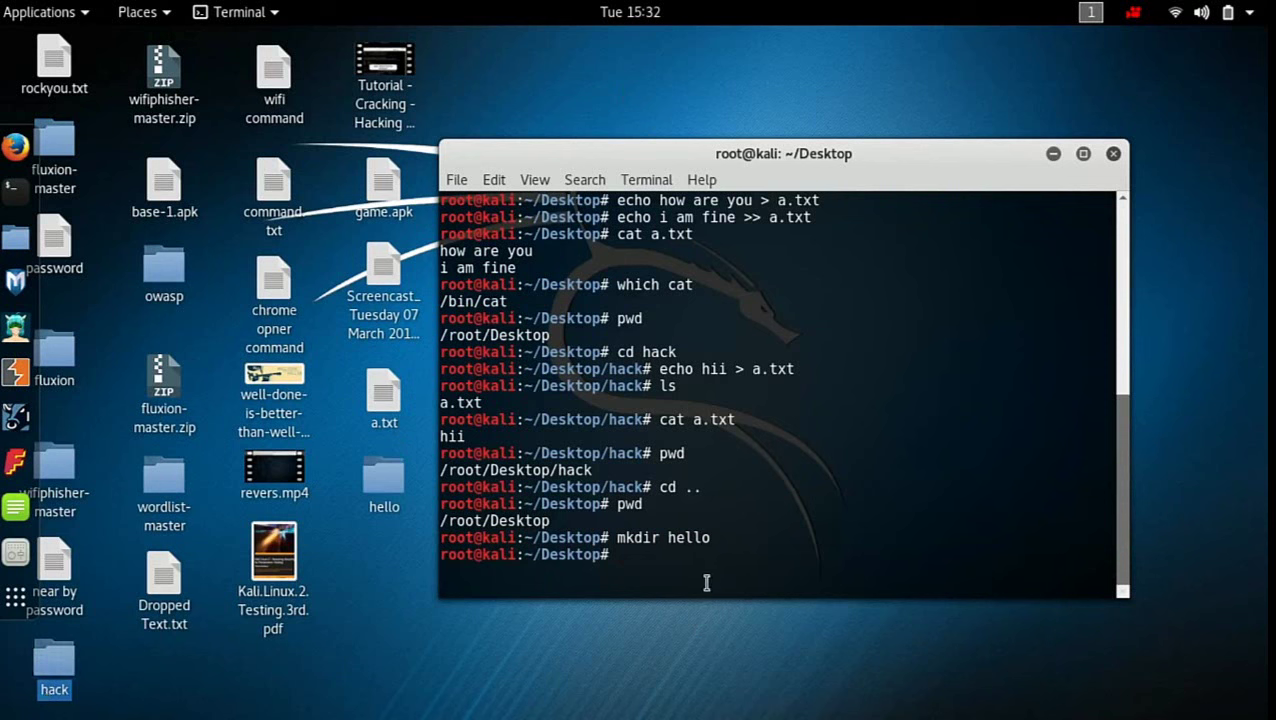
text(mkdir)
text( /h)
key(BackSpace)
key(BackSpace)
text(ha)
key(Tab)
text(hello)
key(Return)
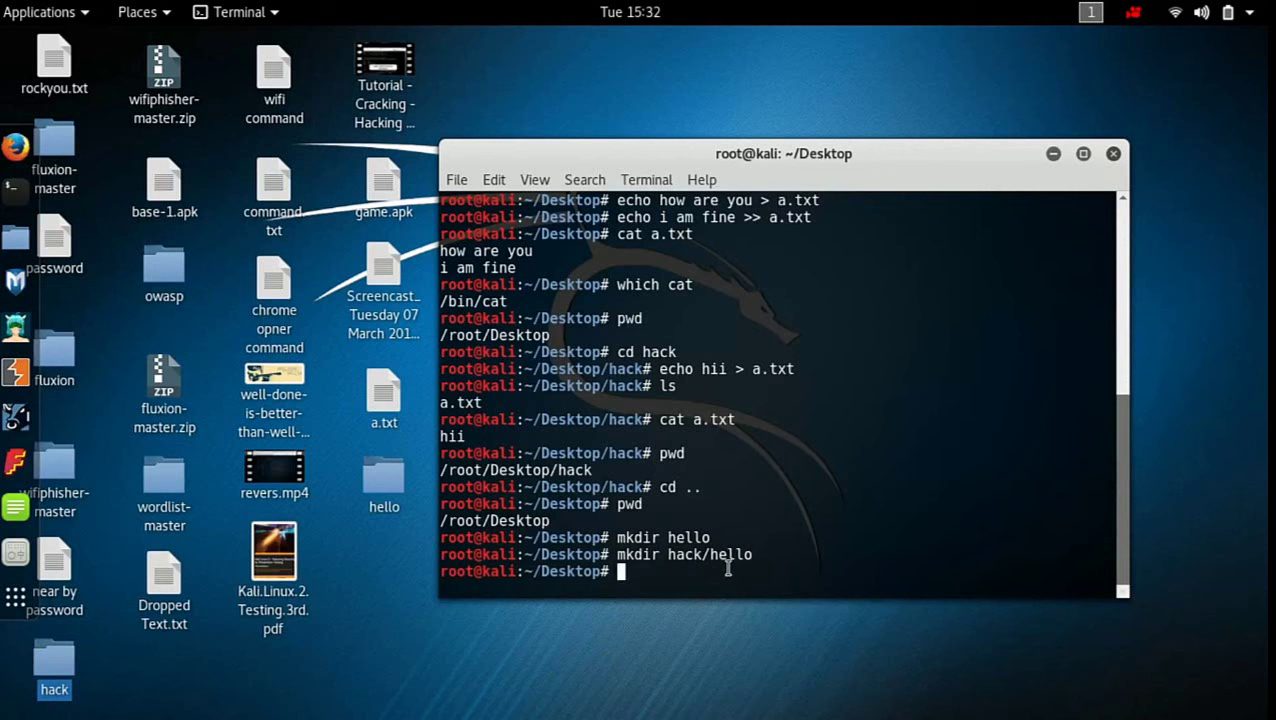
Step: Review the mkdir hack/hello path and inspect the hack folder in the file manager for the hello directory, closing the window when done
drag(722, 563, 767, 567)
click(684, 564)
drag(676, 560, 694, 562)
click(715, 587)
double_click(55, 662)
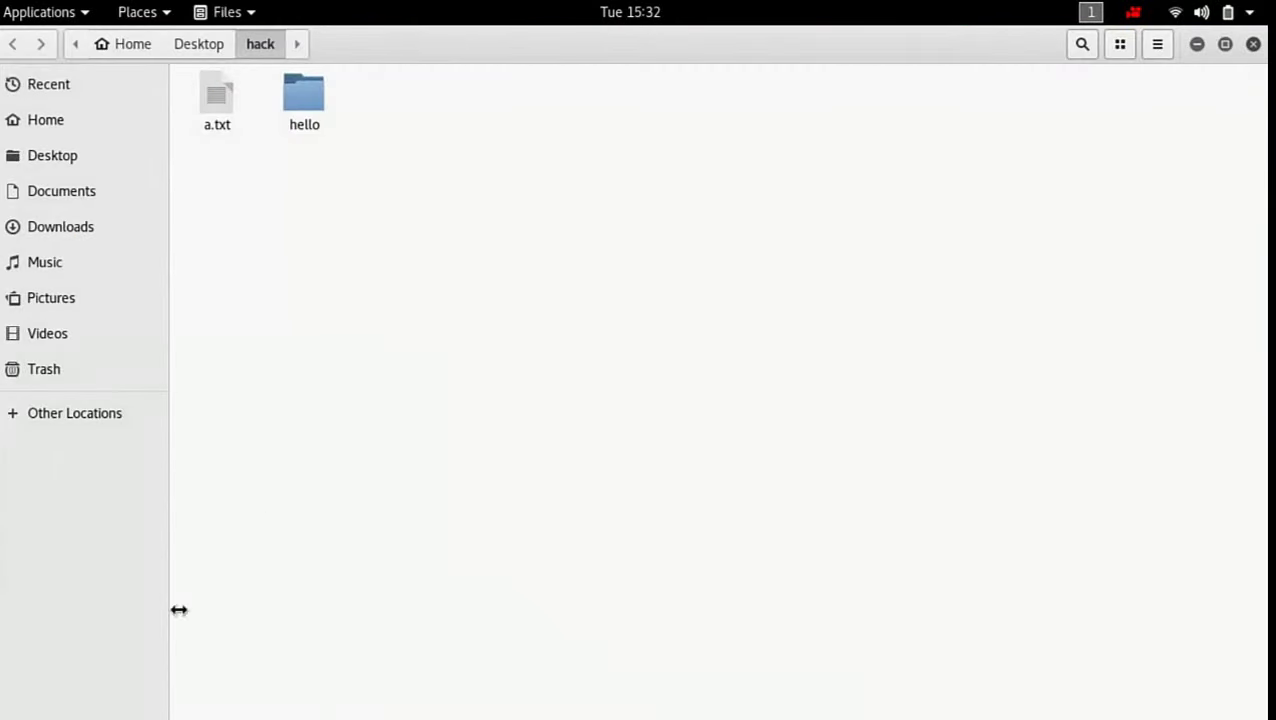
click(1253, 44)
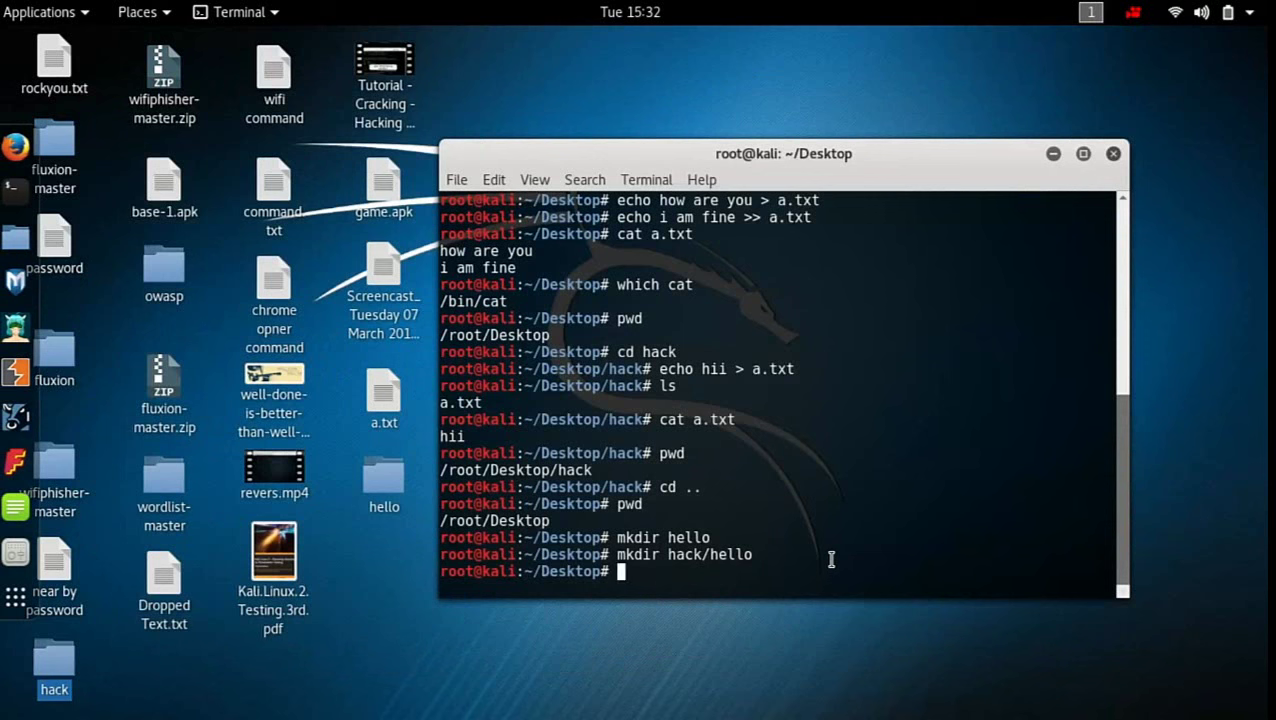
Step: List the hack directory from the Desktop with ls hack and compare the output with the folder in the file manager
text(ls hack)
key(Return)
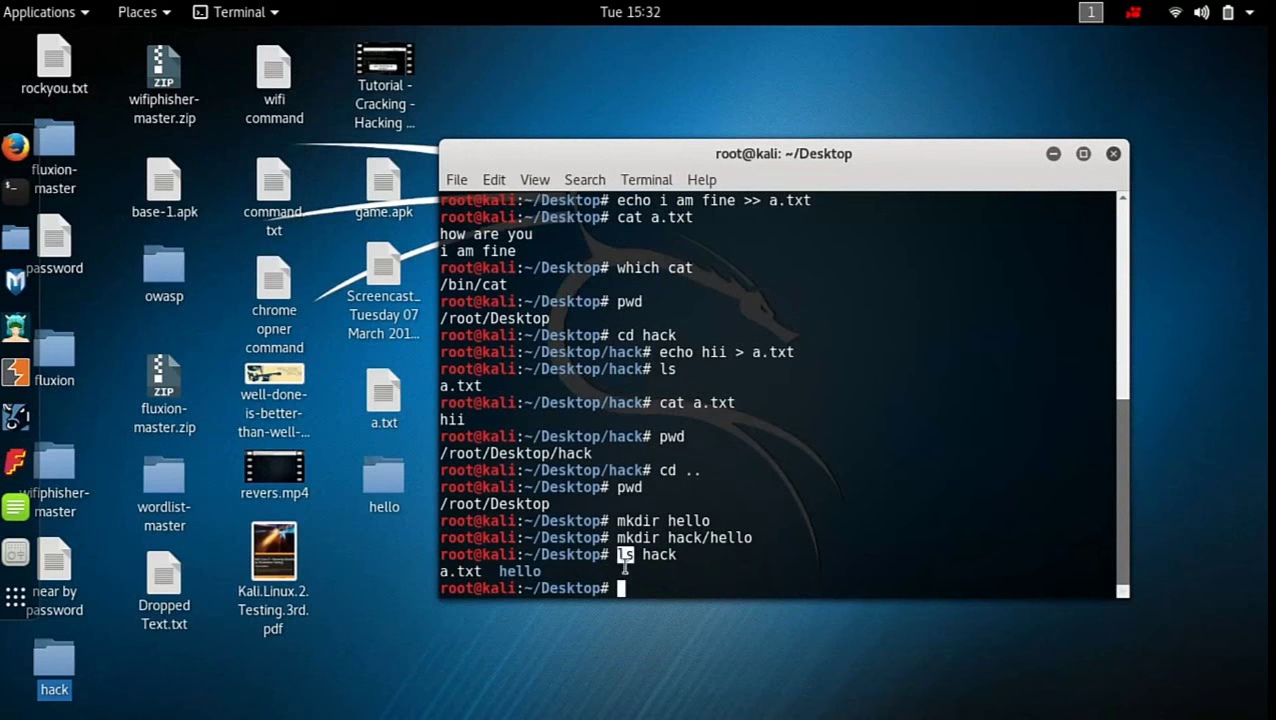
drag(642, 556, 683, 567)
click(690, 590)
double_click(466, 572)
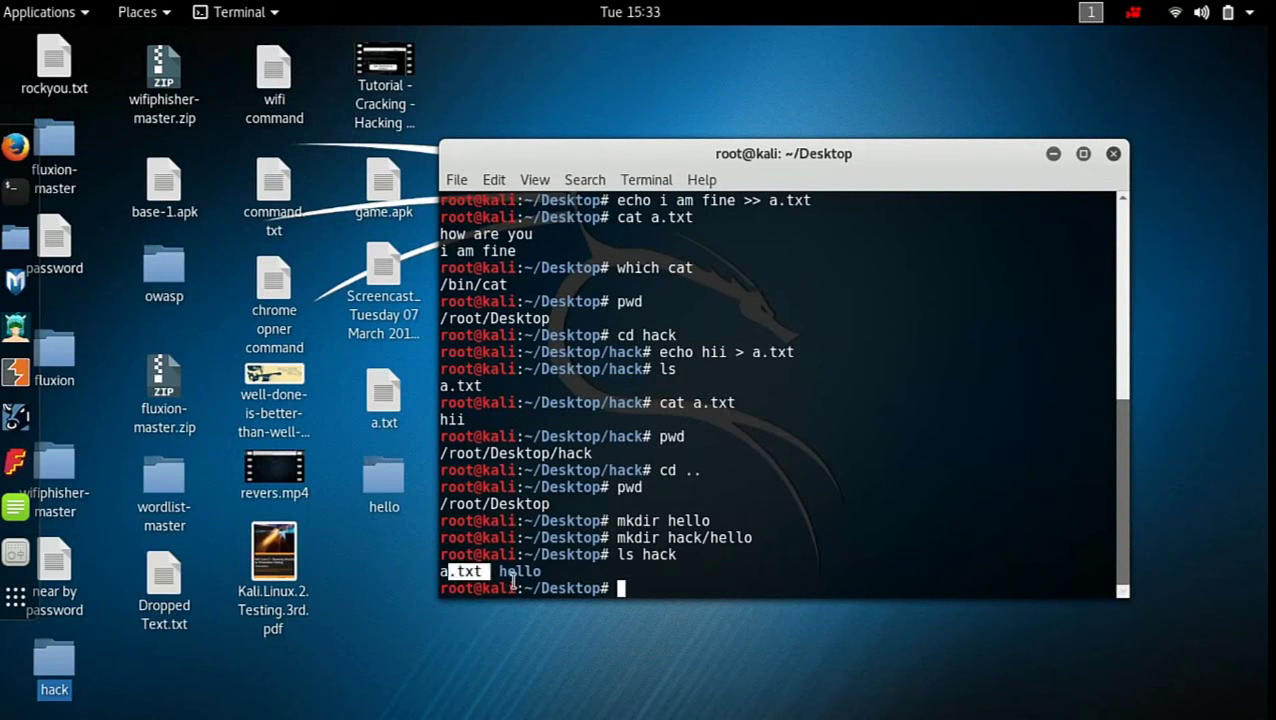
drag(499, 572, 548, 580)
click(54, 665)
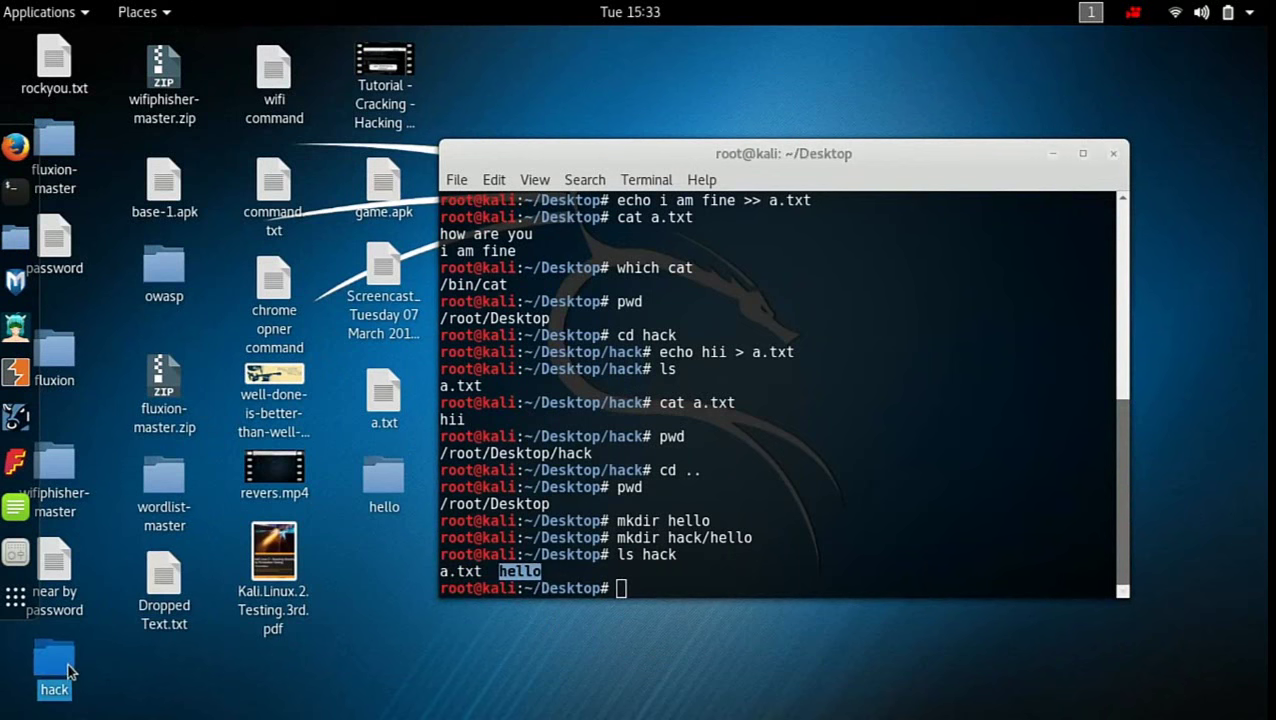
double_click(54, 665)
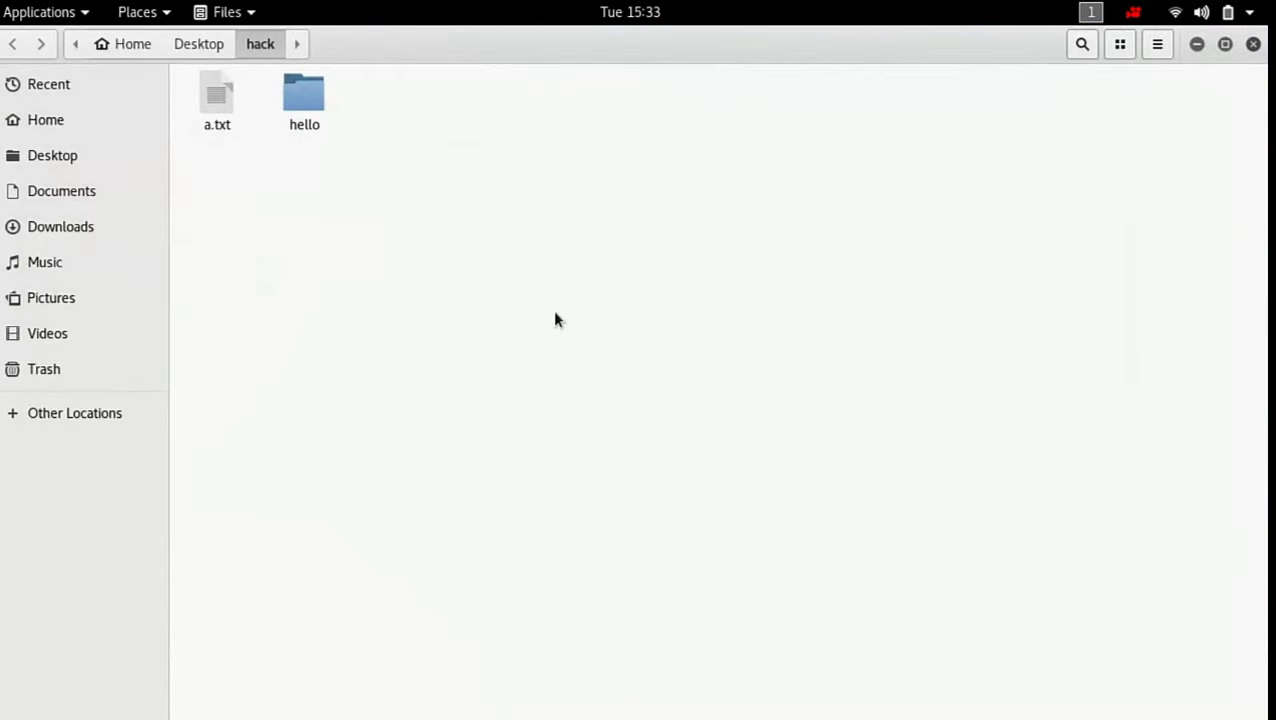
click(1253, 44)
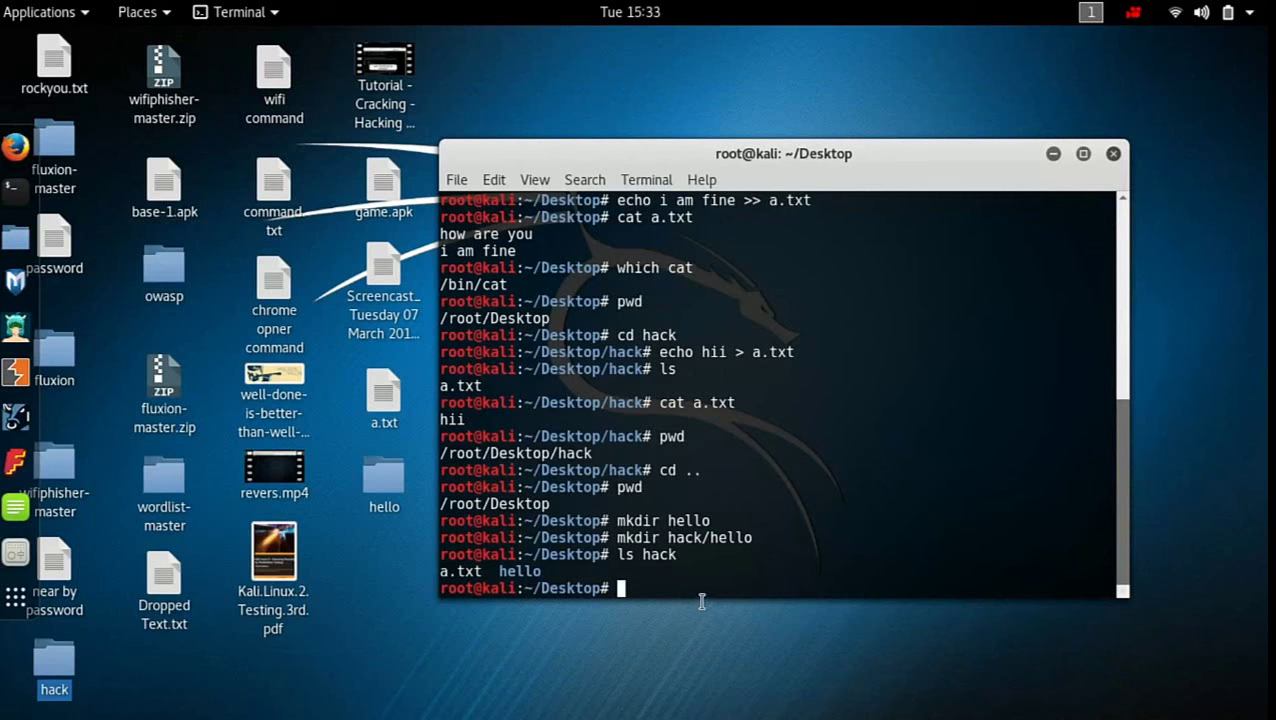
Step: Print the previous working directory with echo $OLDPWD and examine the command, the variable and the path it outputs
text(echo $OLDPWD)
key(Return)
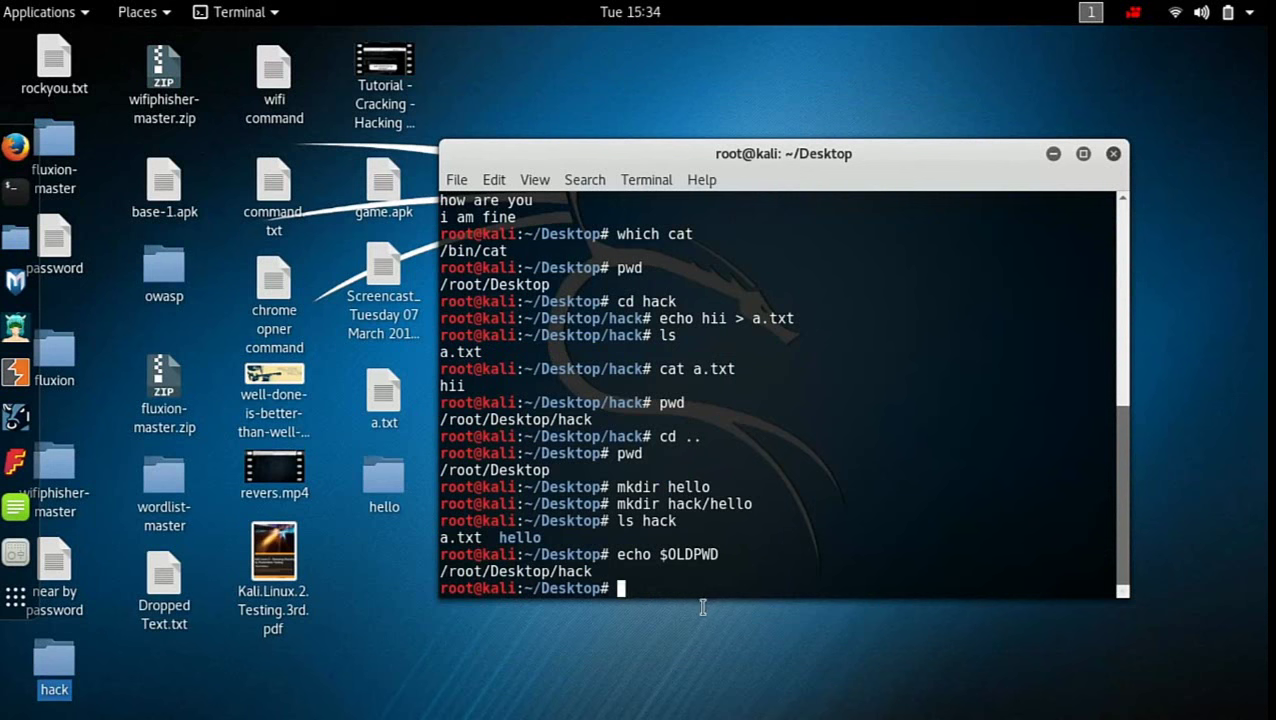
double_click(633, 556)
click(679, 558)
double_click(679, 556)
click(695, 594)
drag(444, 572, 640, 578)
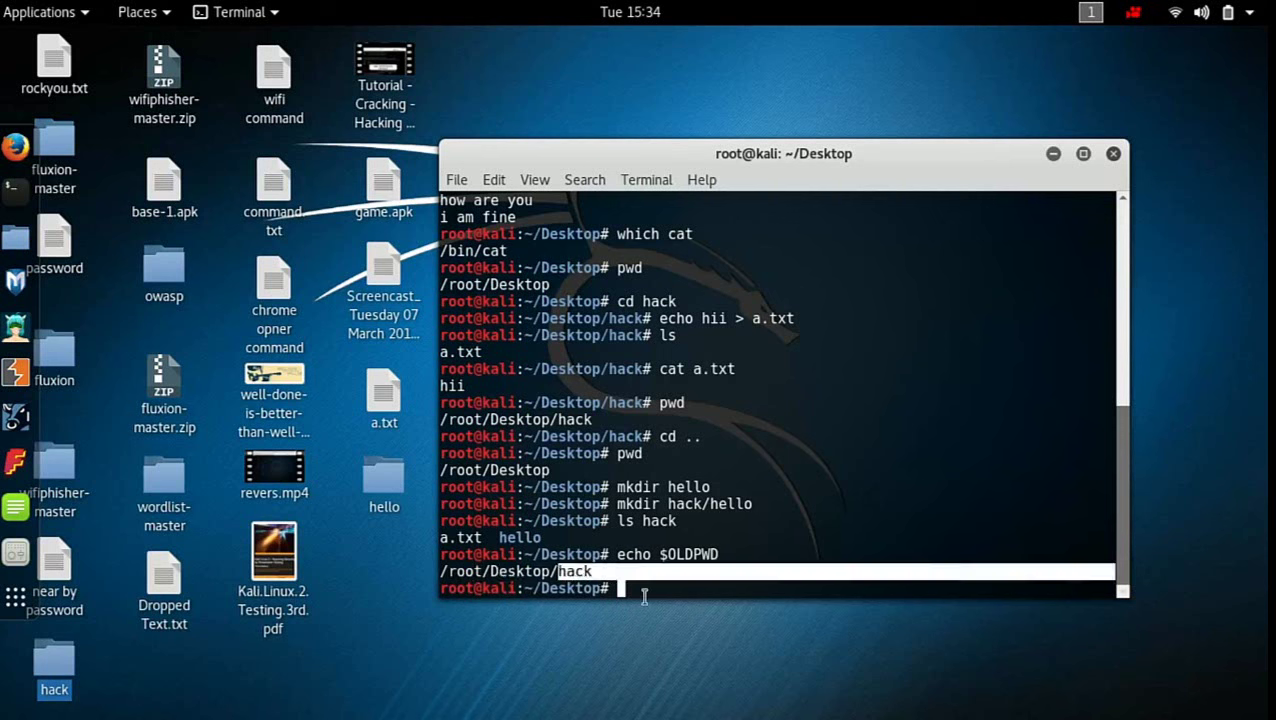
click(704, 592)
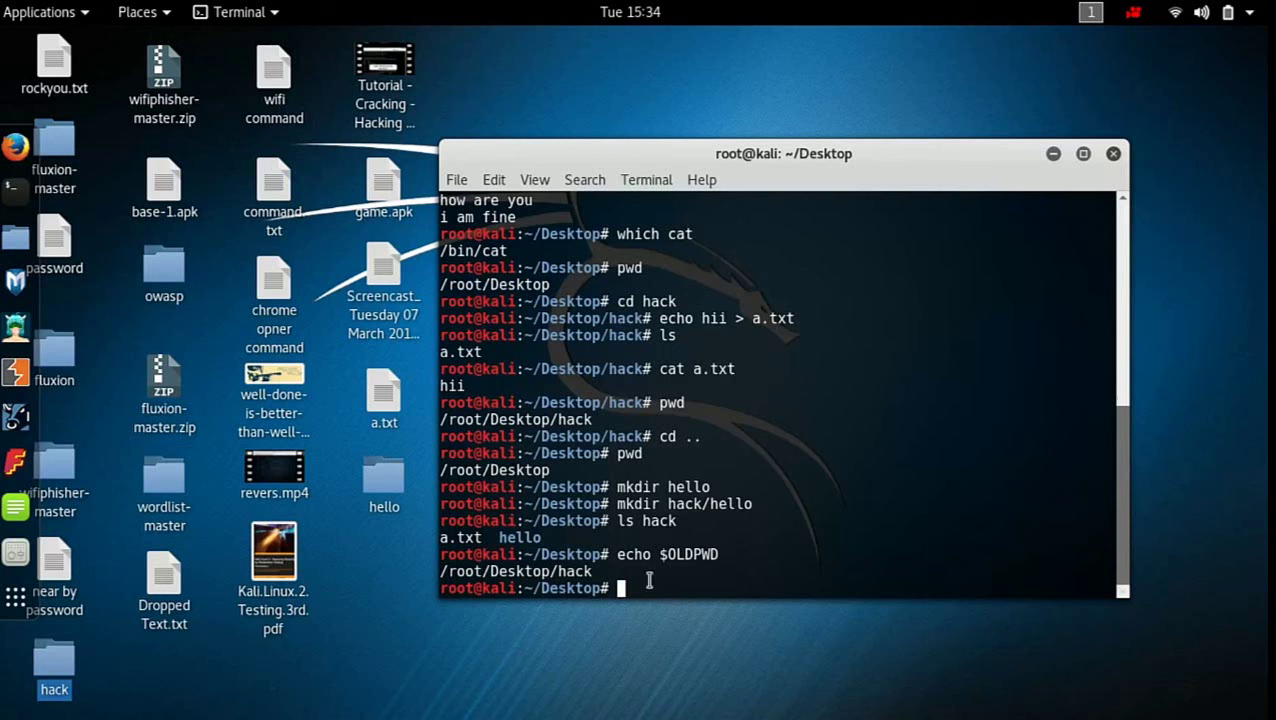
Step: Delete the file a.txt from the Desktop with the rm command
click(392, 414)
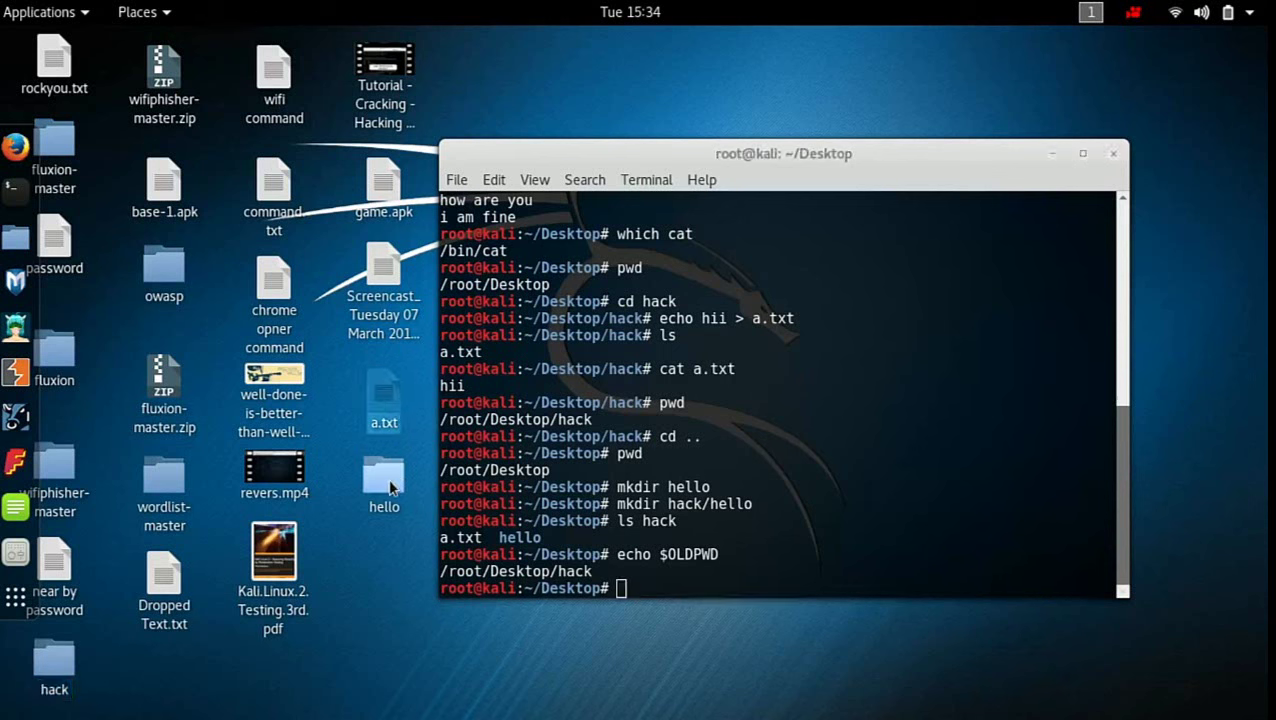
click(698, 590)
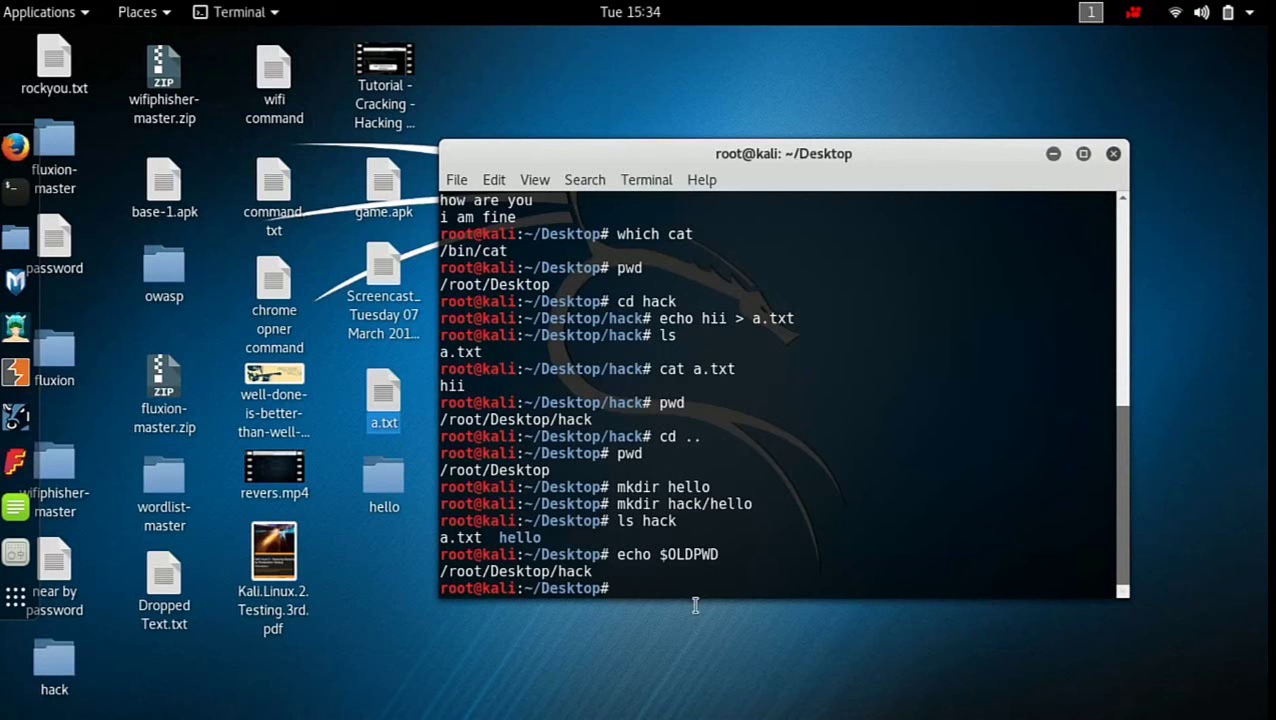
text(rm a.txt)
key(Return)
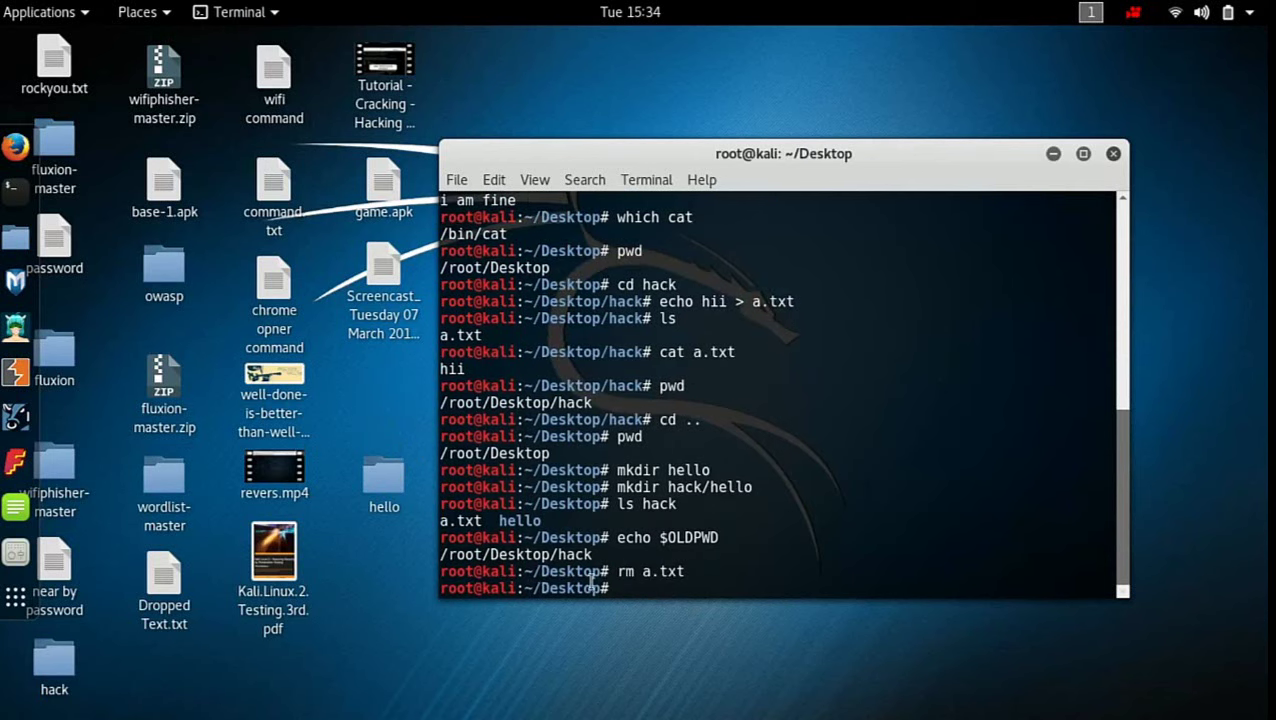
Step: Check the Desktop's hello folder in the file manager, try to remove it with plain rm, and read the terminal's response
double_click(390, 494)
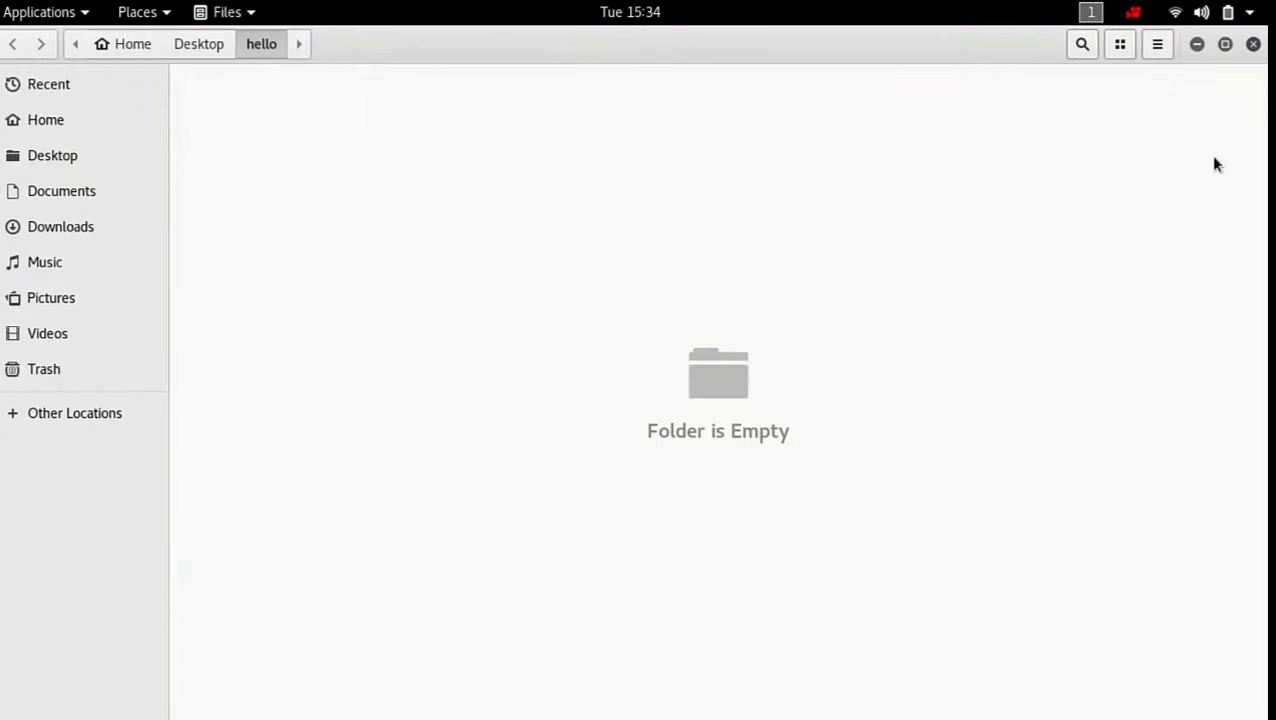
click(1253, 44)
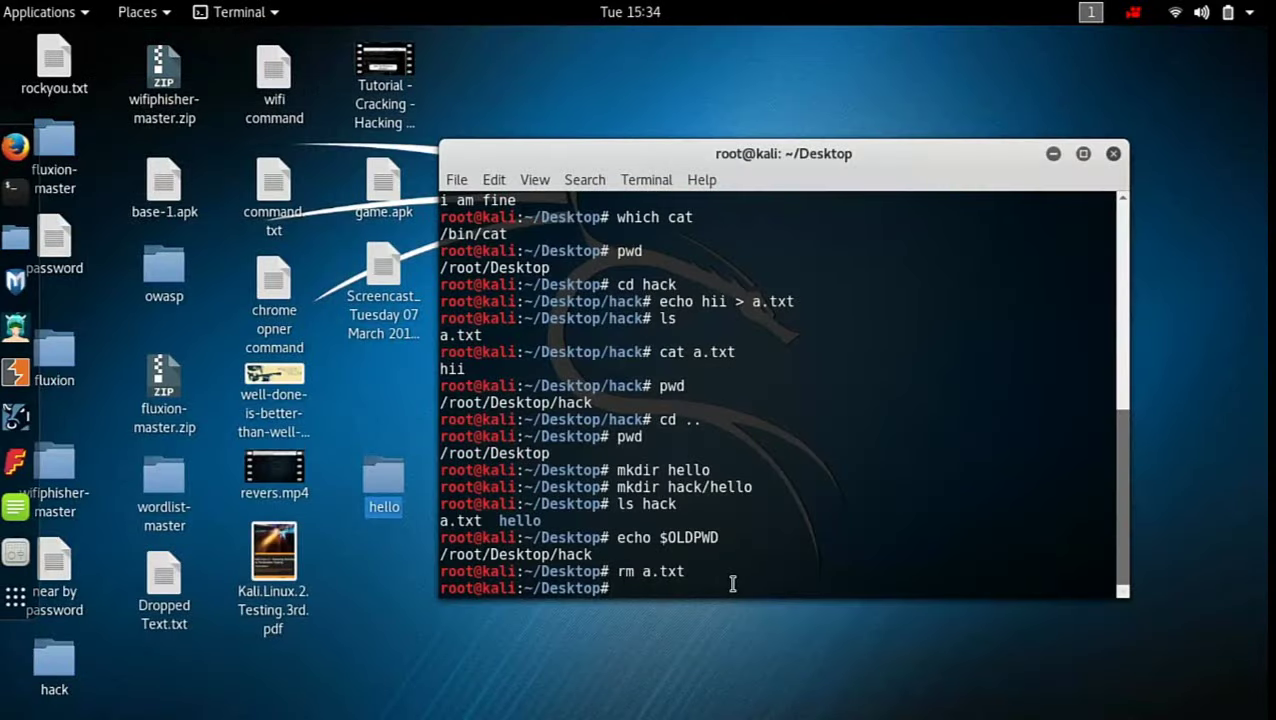
text(rm hello)
key(Return)
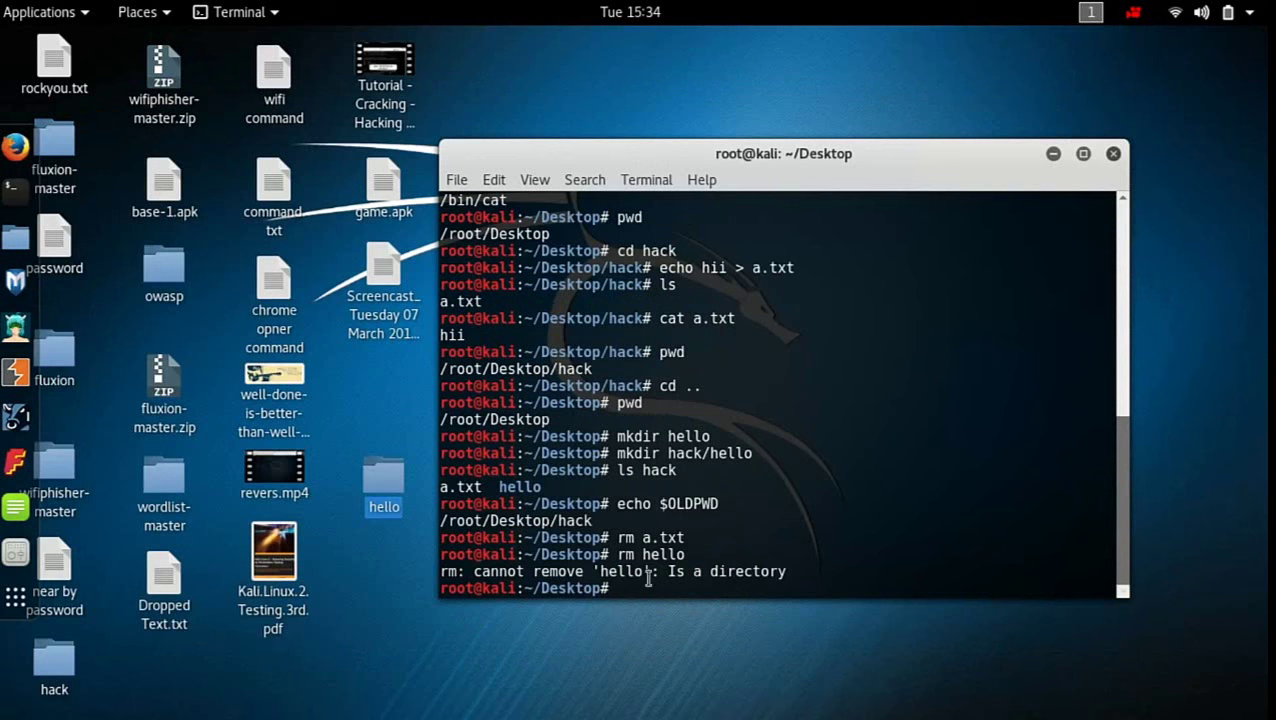
drag(601, 571, 783, 578)
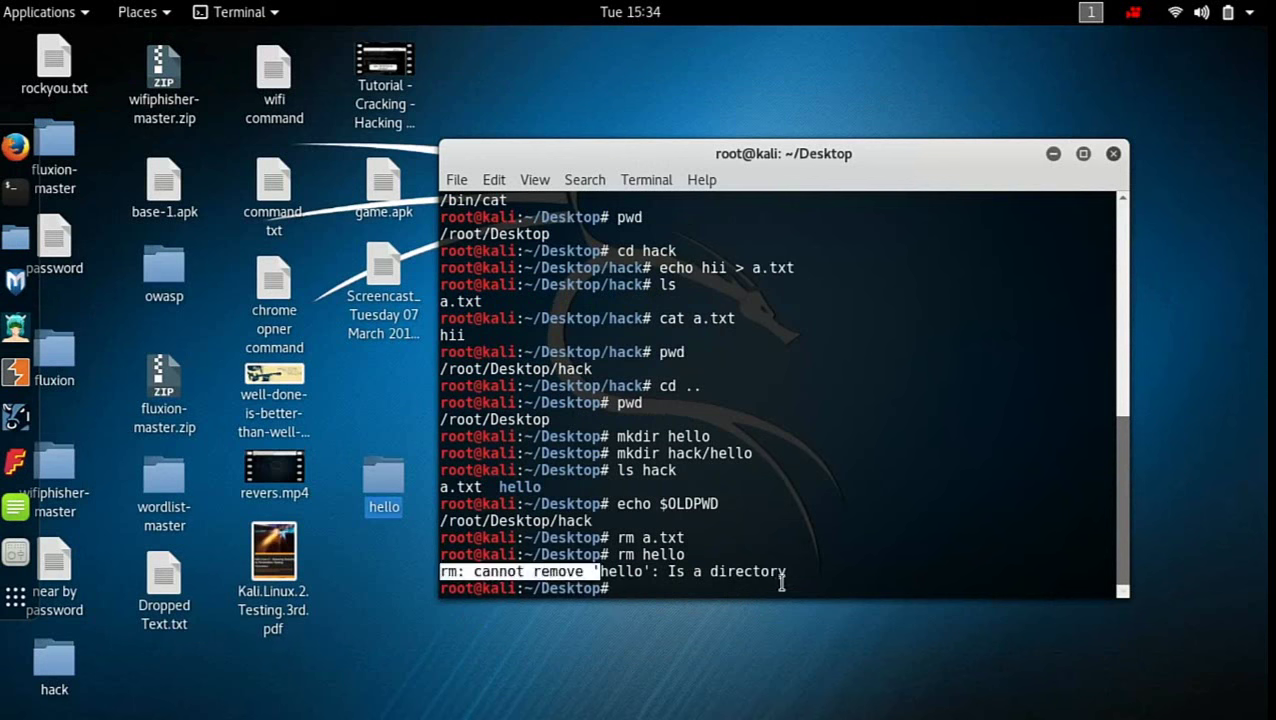
click(738, 596)
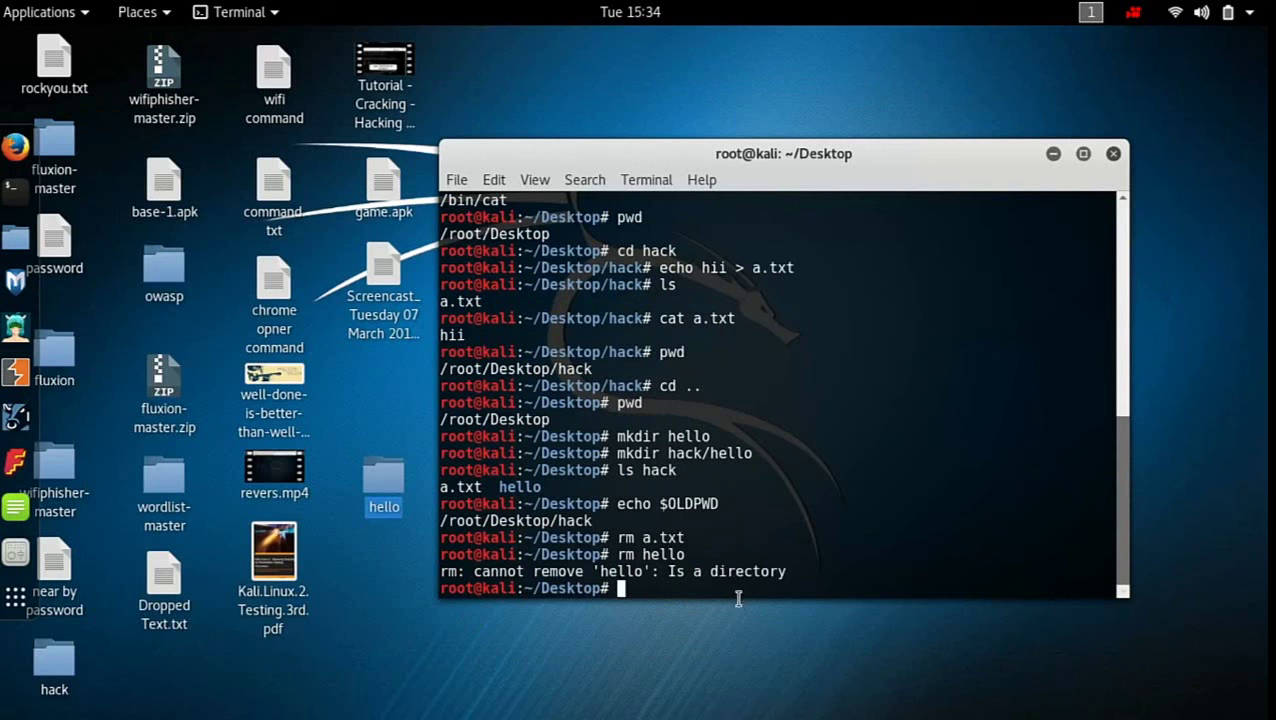
Step: Remove the hello directory from the Desktop recursively using rm with the -r option
text(rm -r hello)
key(Return)
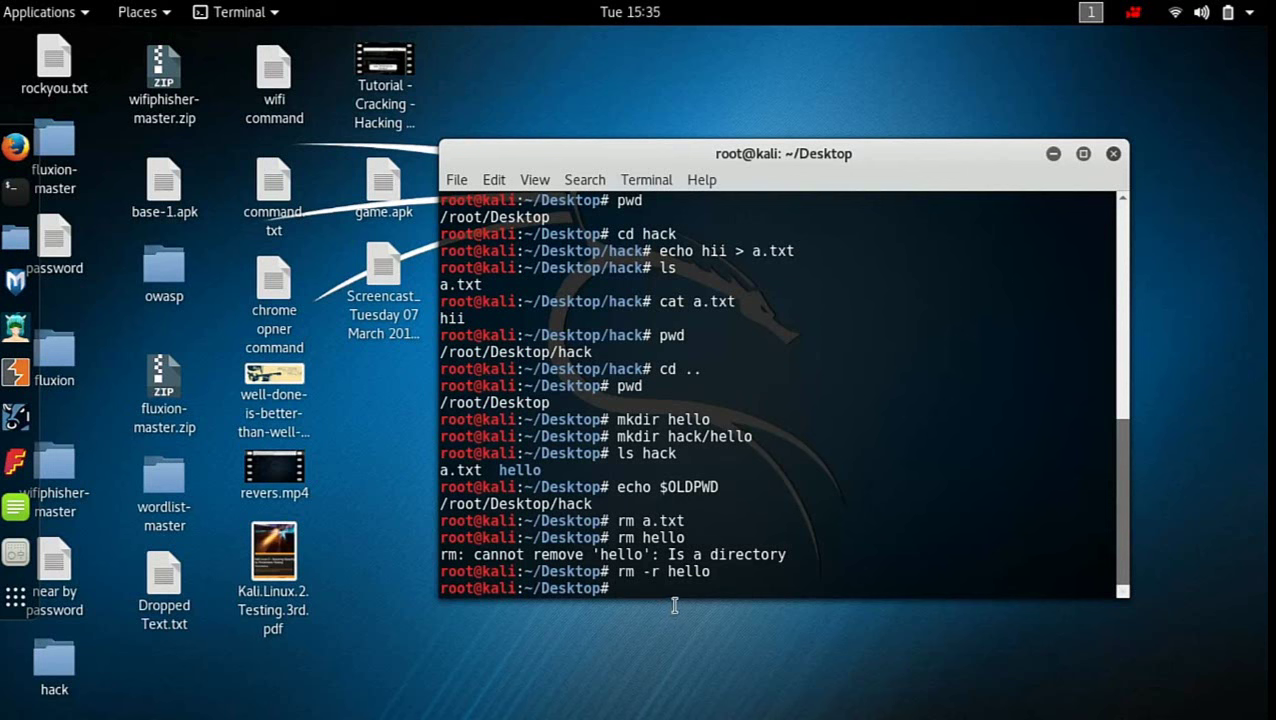
drag(651, 571, 661, 571)
Step: Look through the hack folder's remaining contents in the file manager and close the window
click(70, 683)
double_click(70, 683)
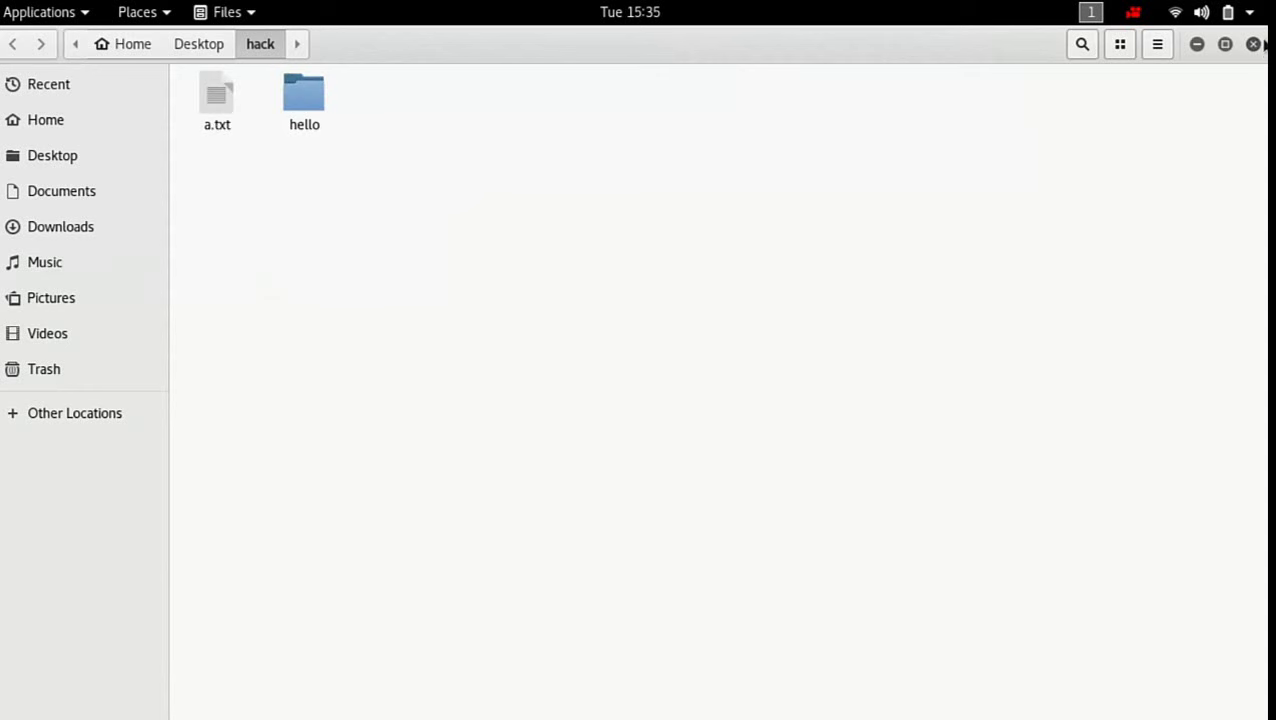
click(1256, 45)
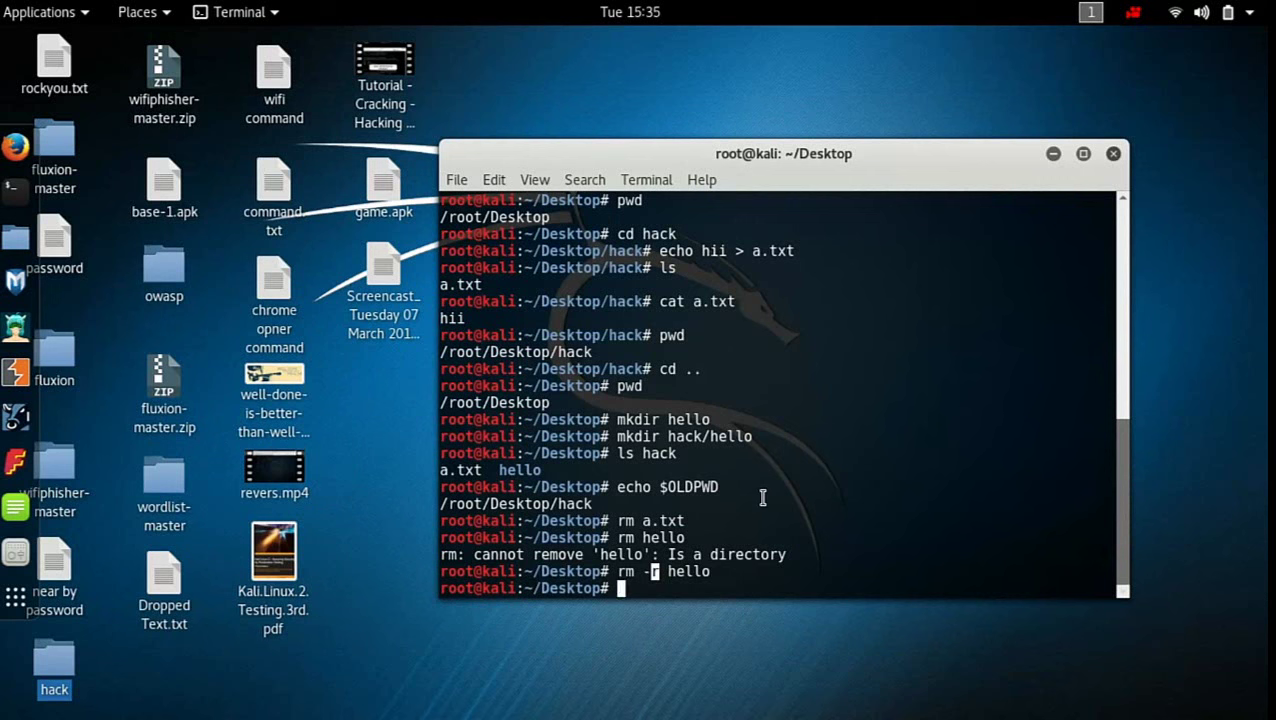
Step: Write "hello" into a new Desktop file t.txt by redirecting echo output with >, and copy the file into hack with cp
click(712, 589)
text(echo hello > )
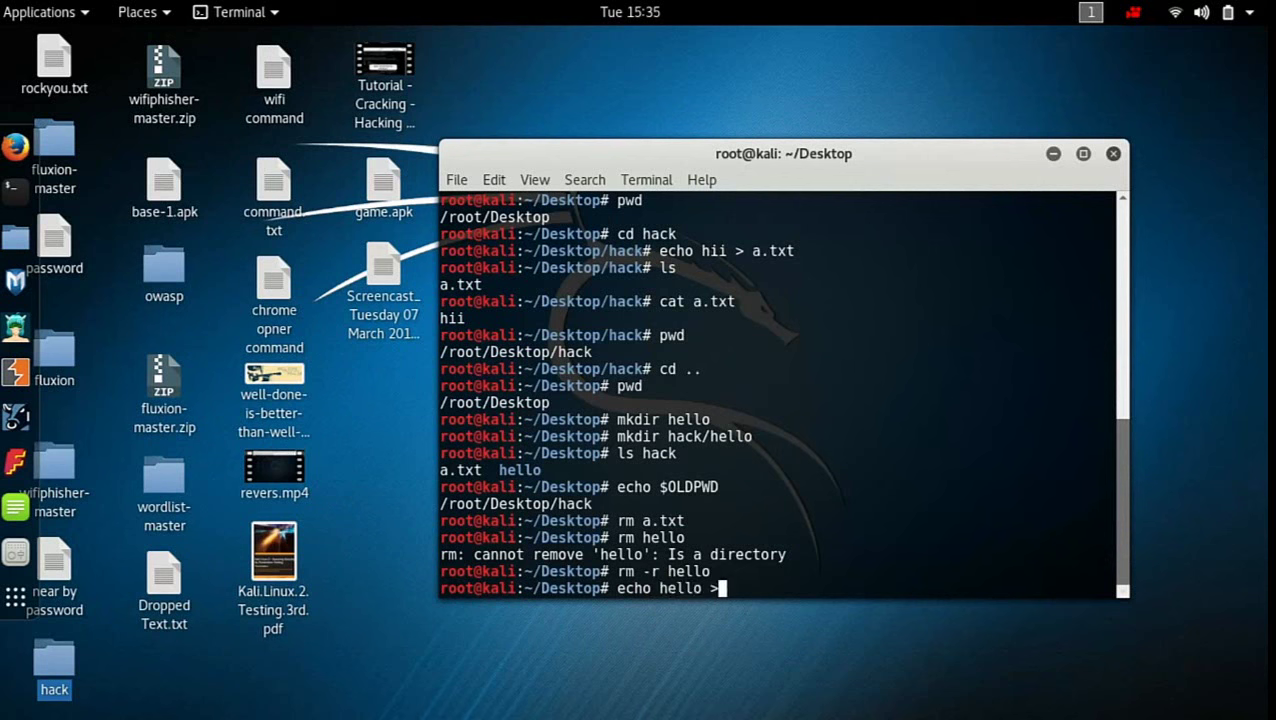
text(t.txt)
key(Return)
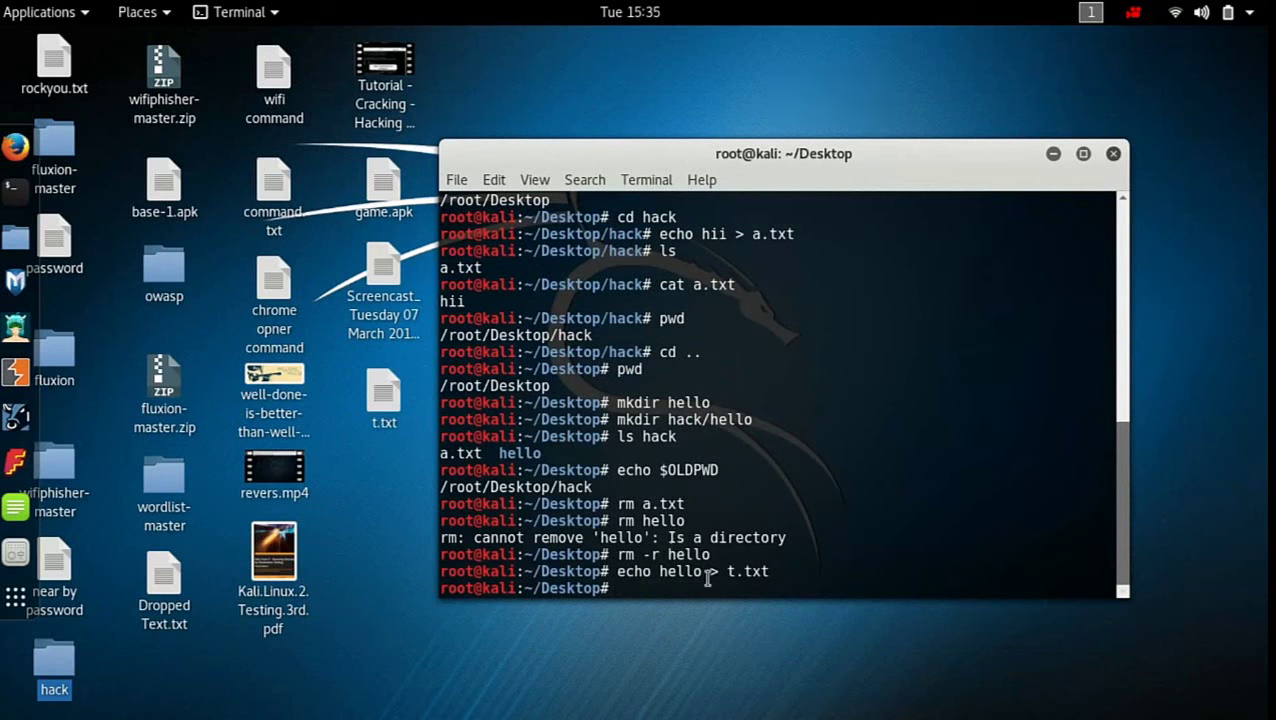
text(cp t.txt hack)
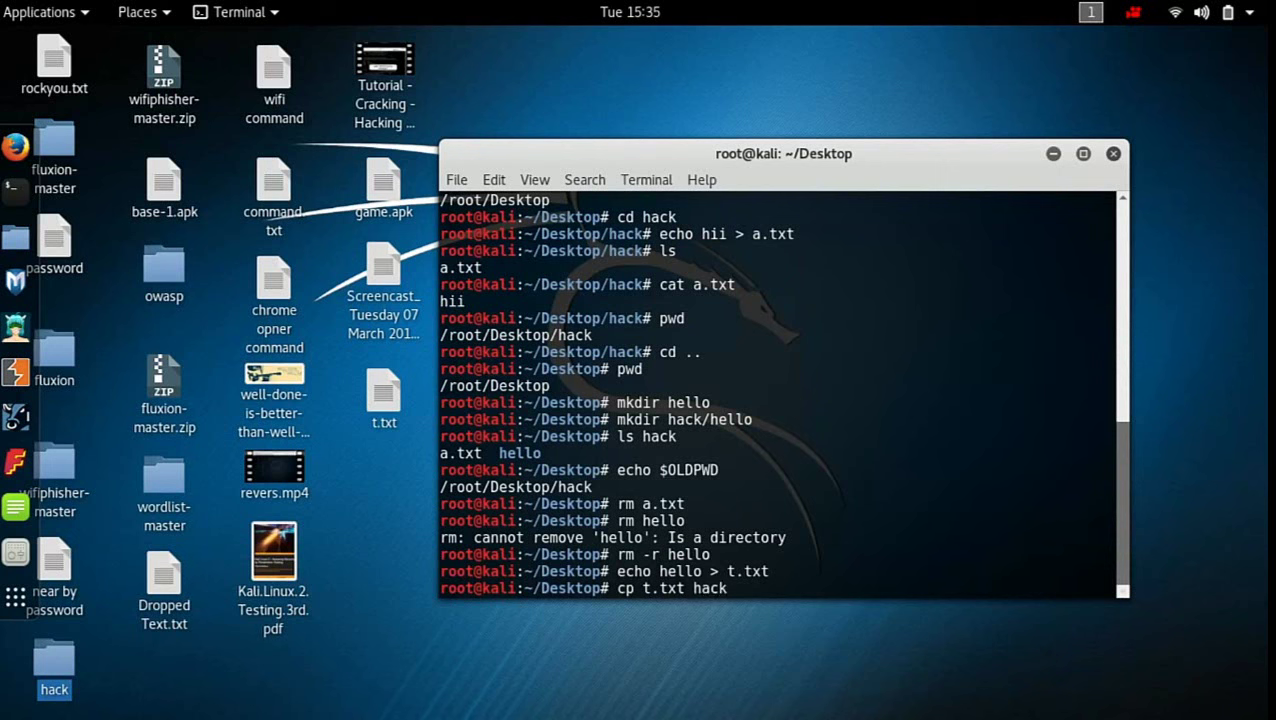
key(Return)
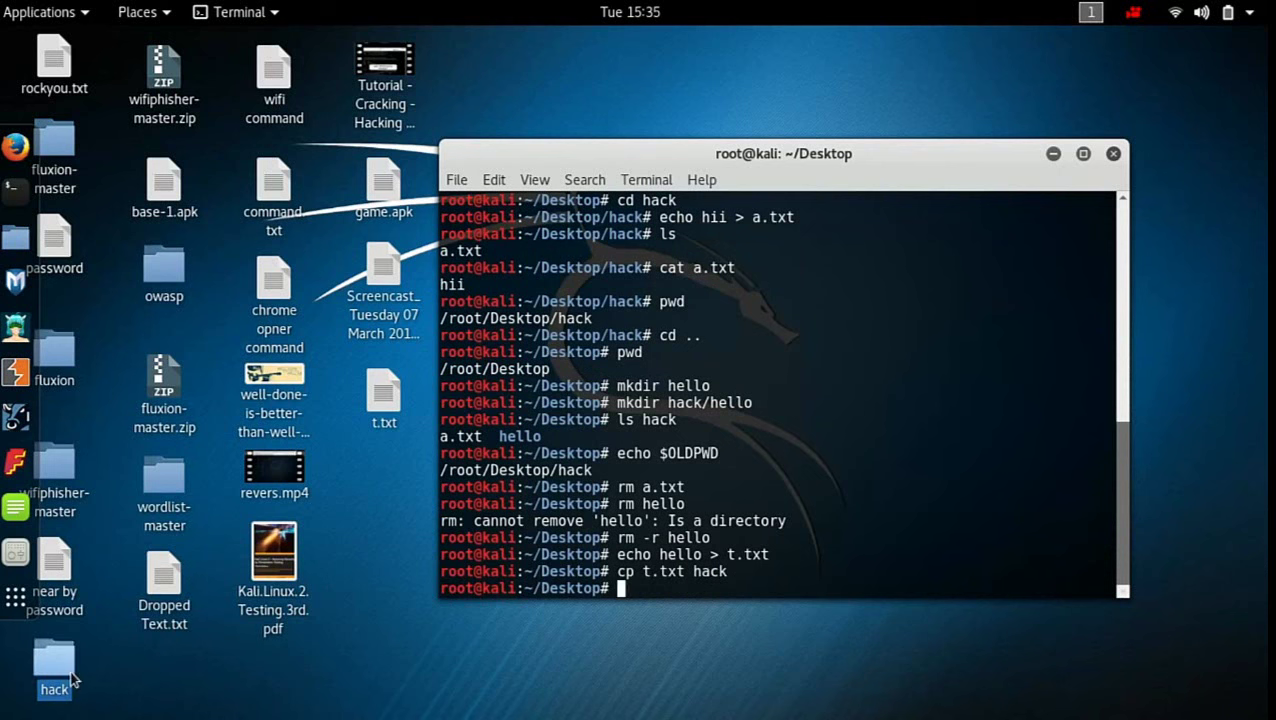
Step: List the contents of the hack directory with ls, then view the same folder in the file manager and close its window
text(ls hack)
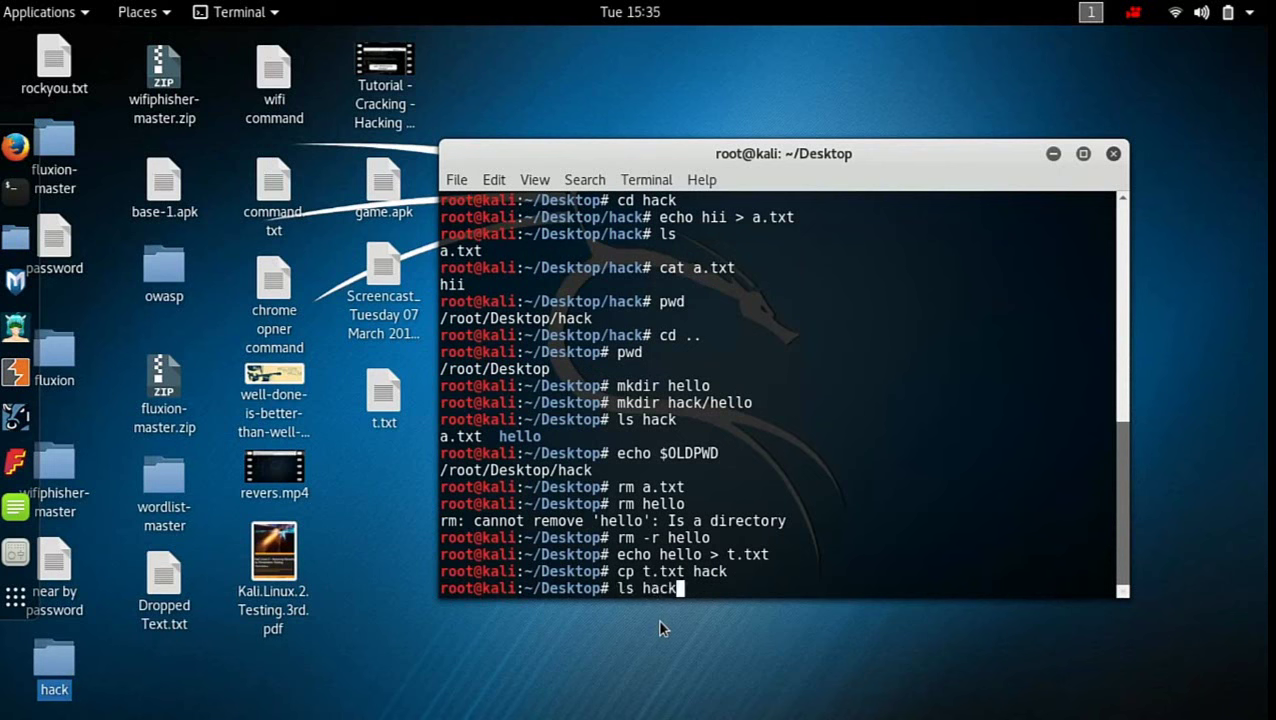
key(Return)
drag(558, 571, 645, 568)
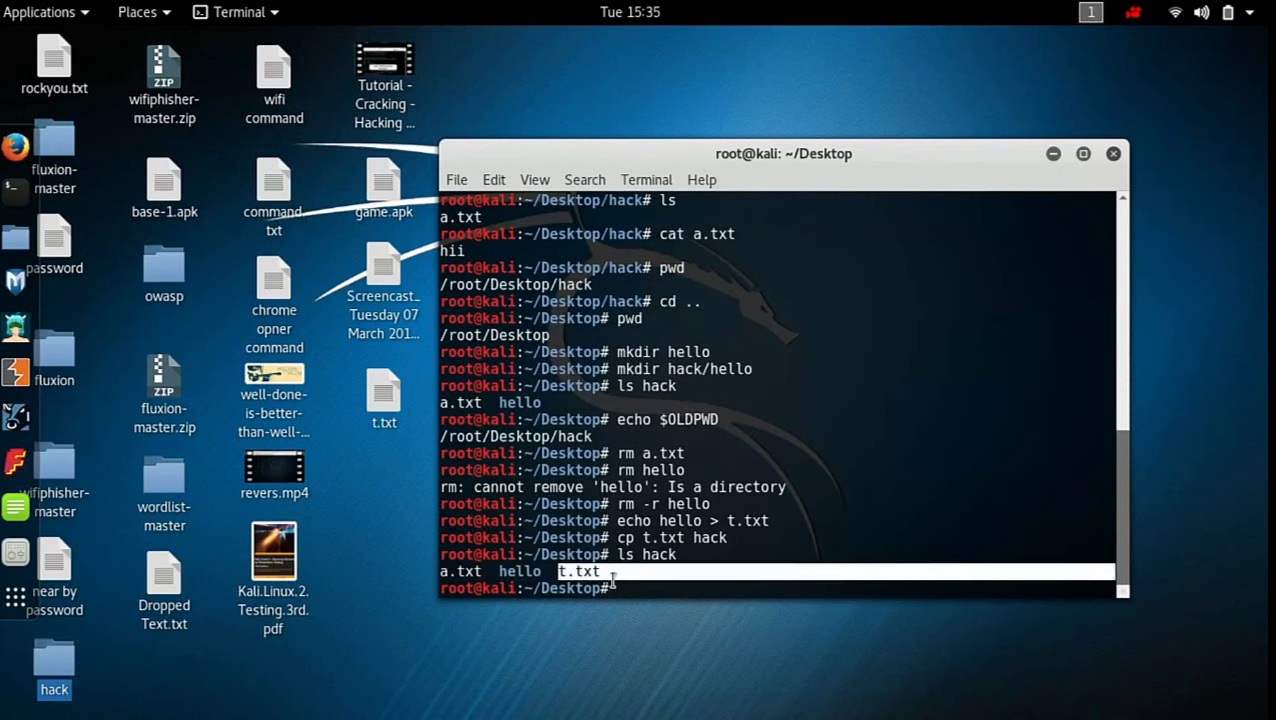
click(55, 678)
double_click(55, 678)
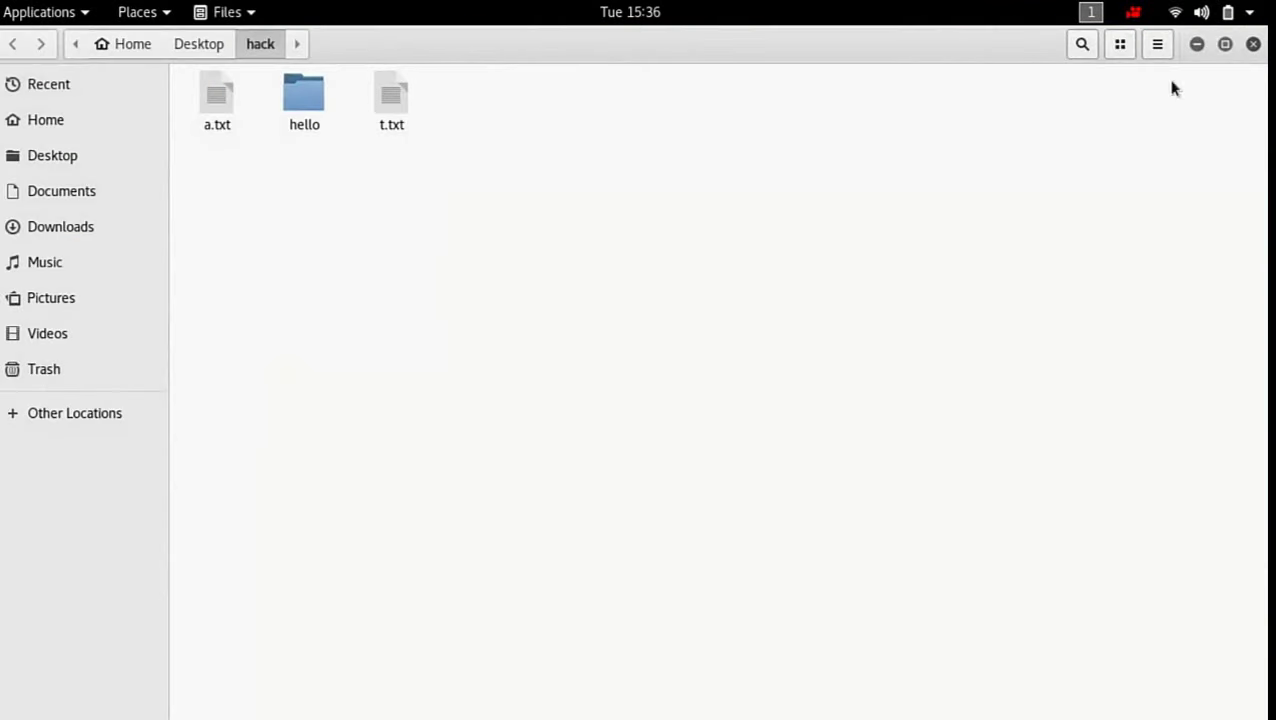
click(1253, 44)
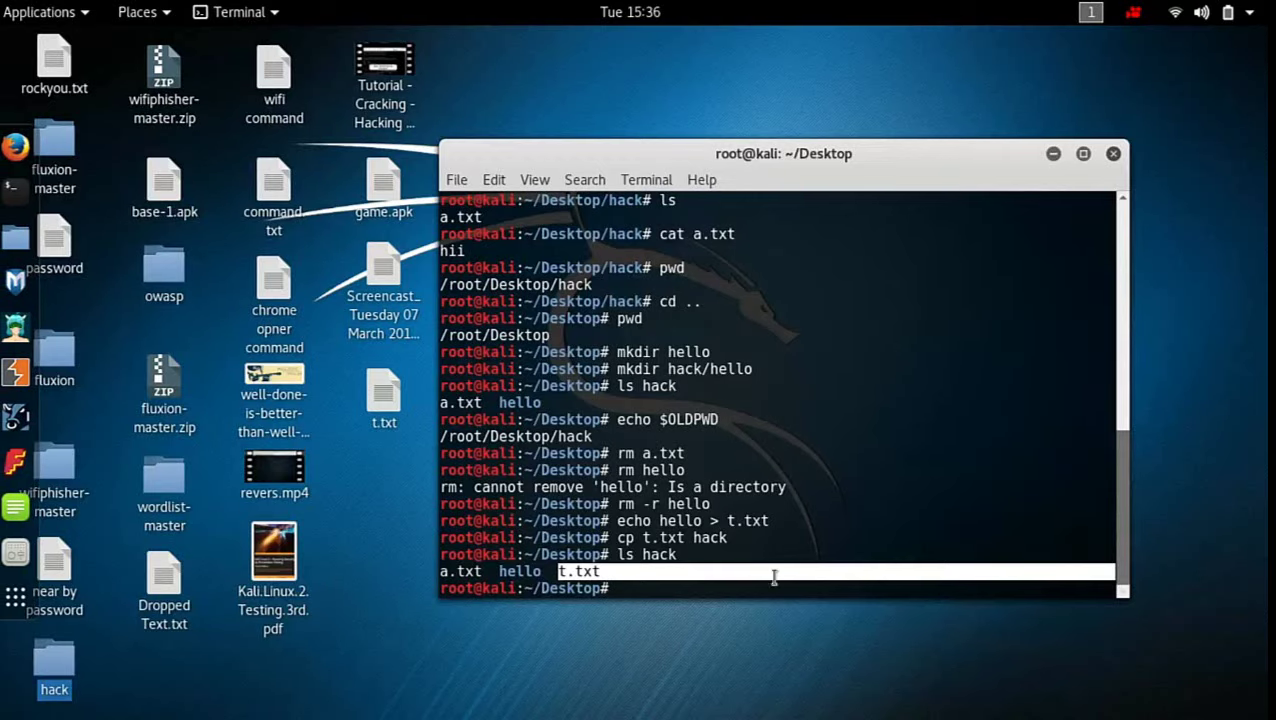
click(731, 601)
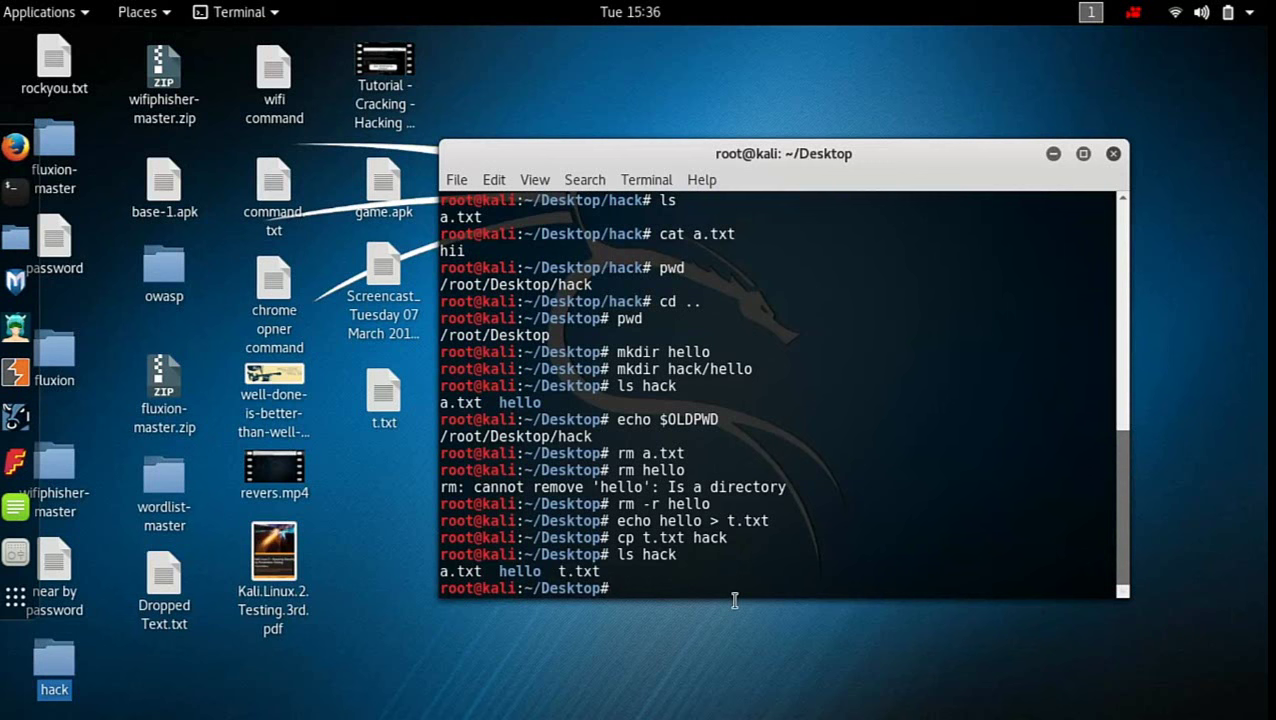
Step: Create two directories, new and new2, on the Desktop with a single mkdir command
text(mkdir new new2)
key(Return)
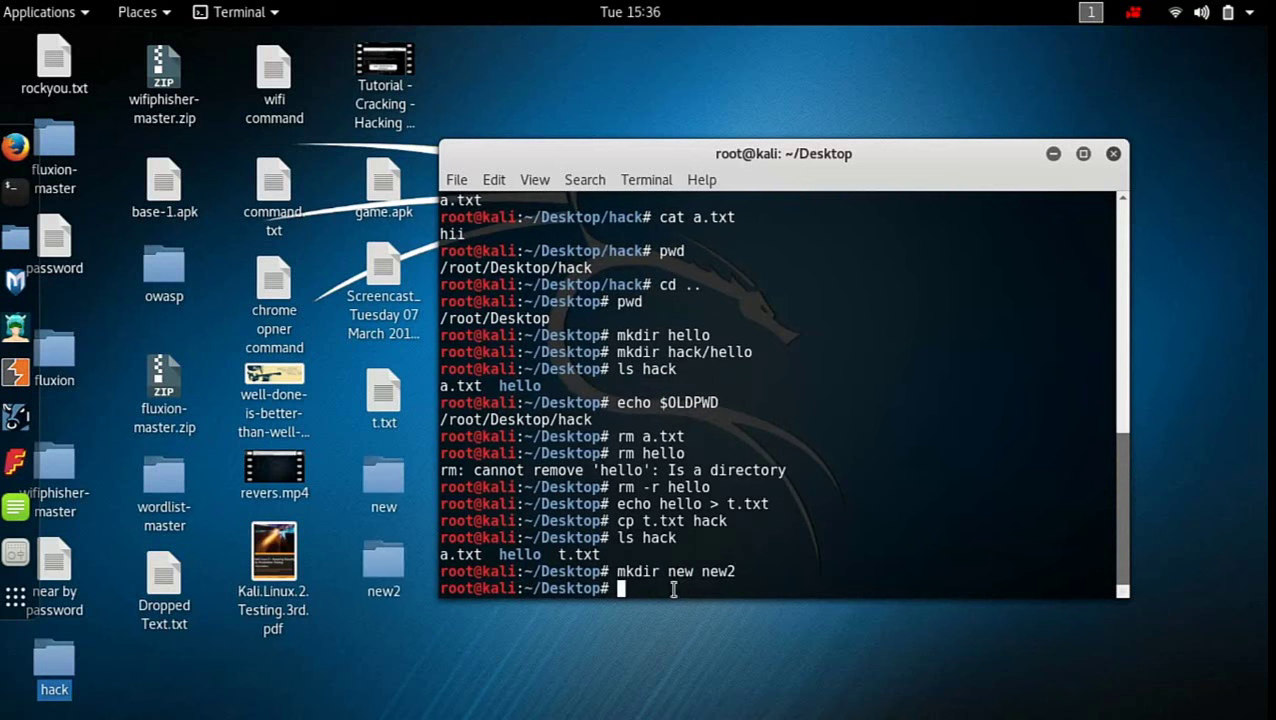
drag(668, 576, 748, 580)
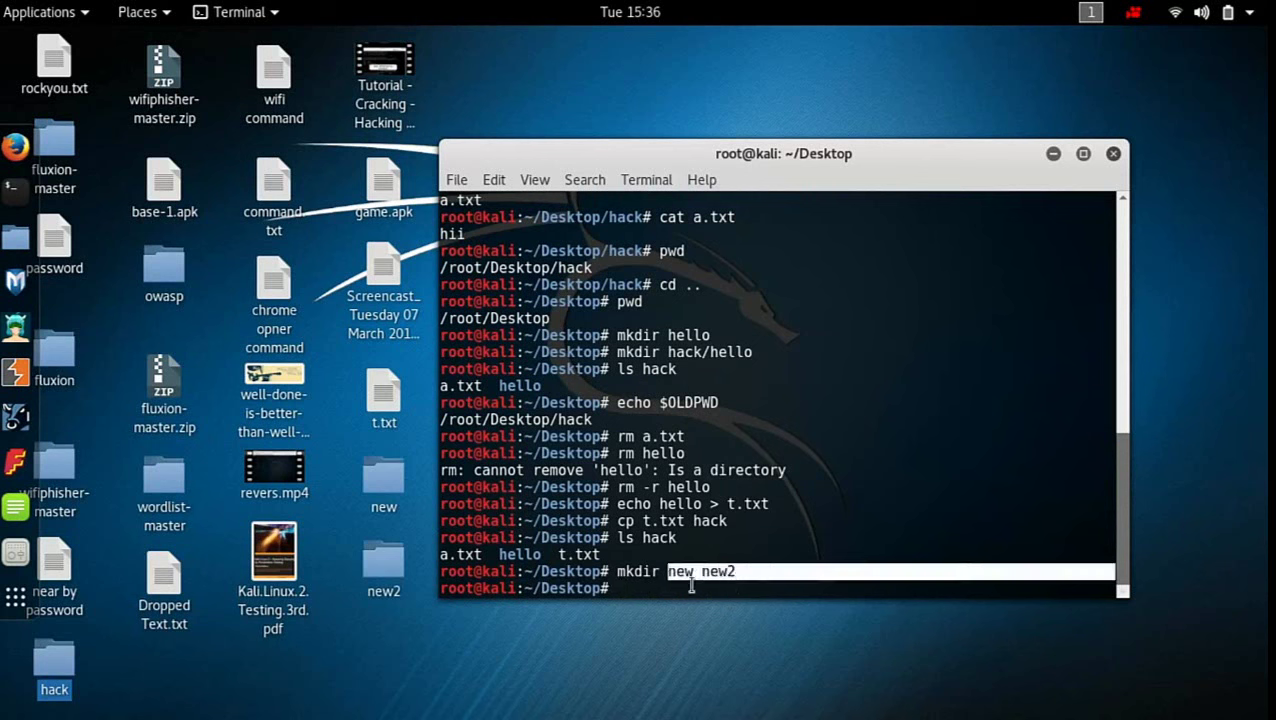
click(531, 592)
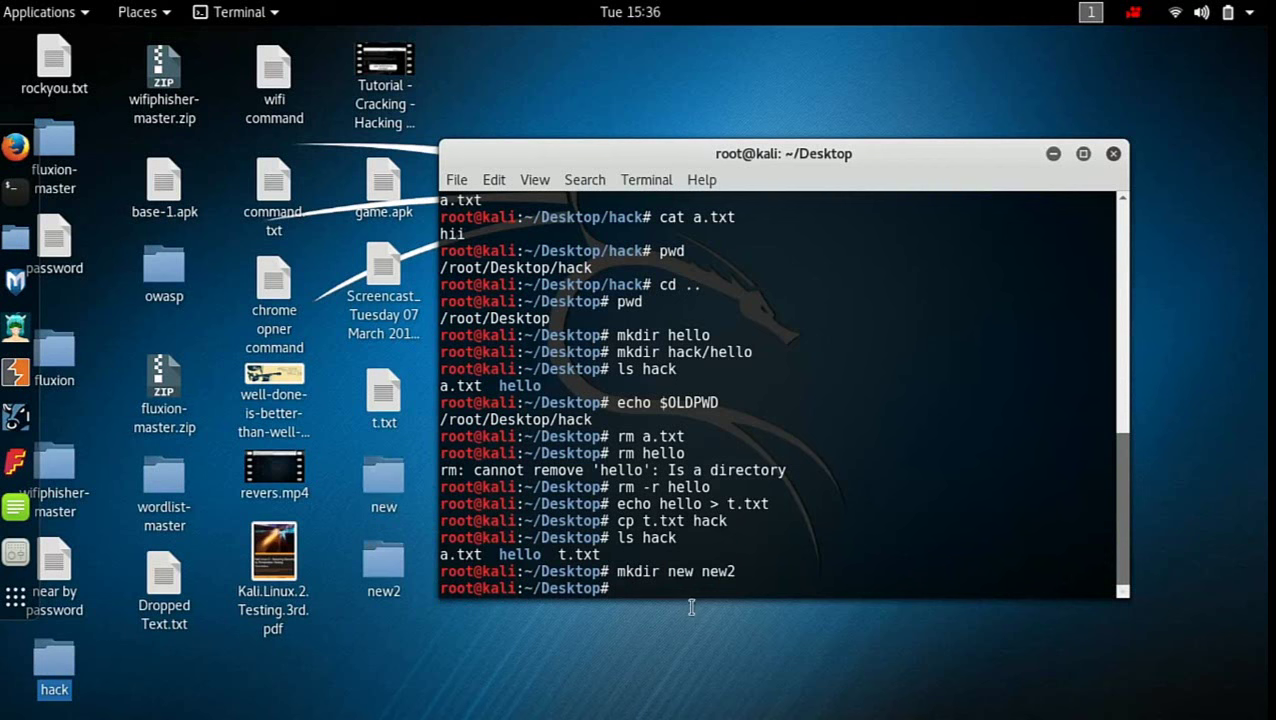
Step: Copy the new directory into new2 using cp with the -r option, and list new2 with ls
text(cp -r new new2)
key(Return)
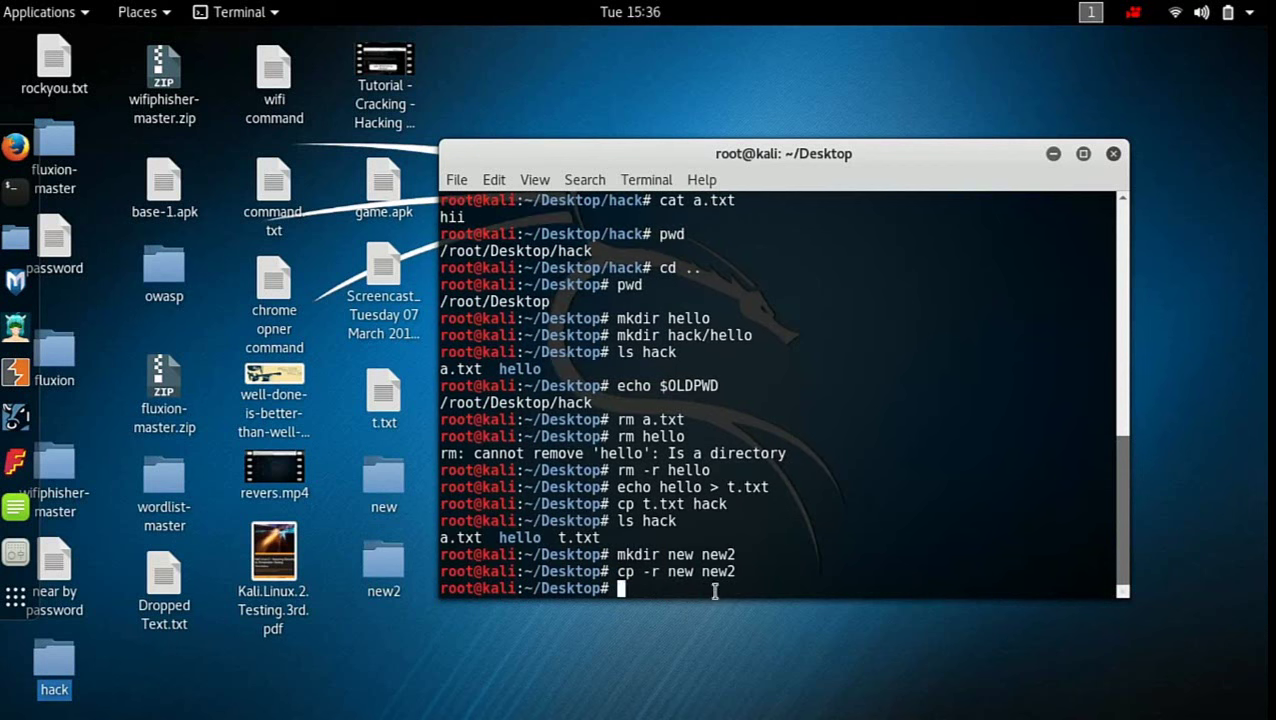
text(ls new2)
key(Return)
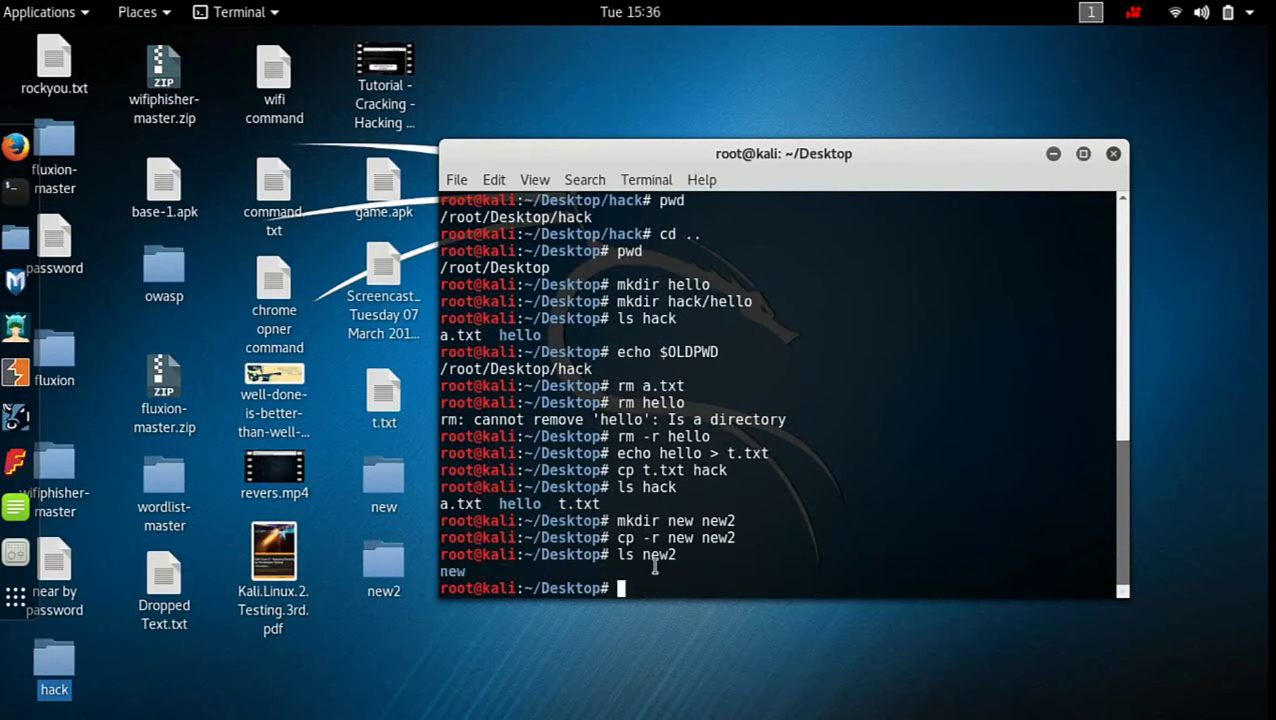
drag(643, 556, 703, 562)
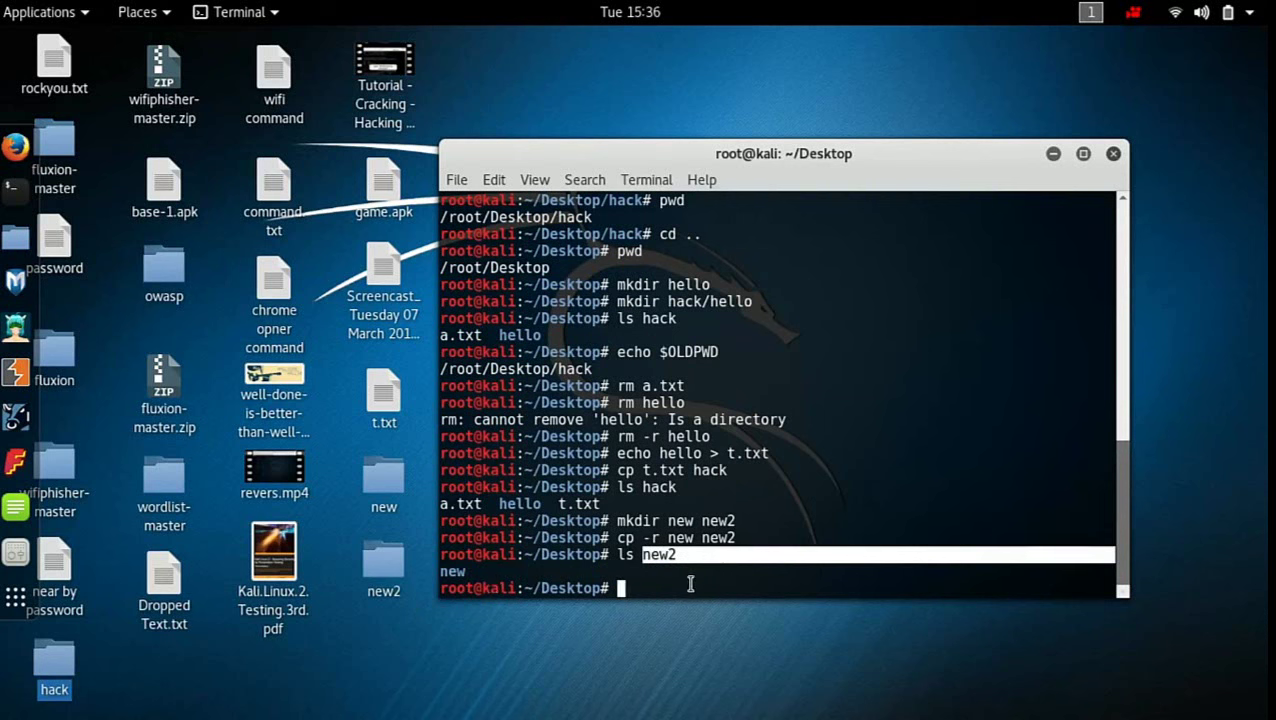
Step: Check the contents of the Desktop's new2 folder in the file manager and close the window
click(405, 567)
double_click(405, 567)
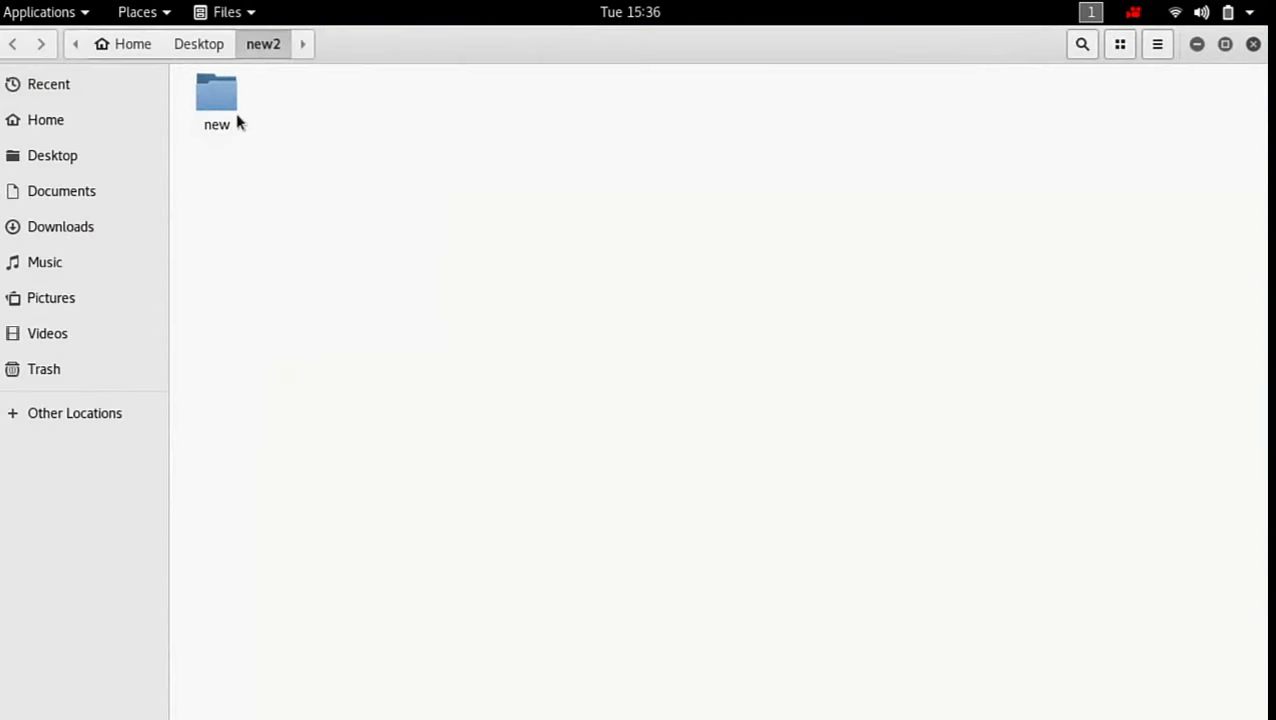
click(1253, 44)
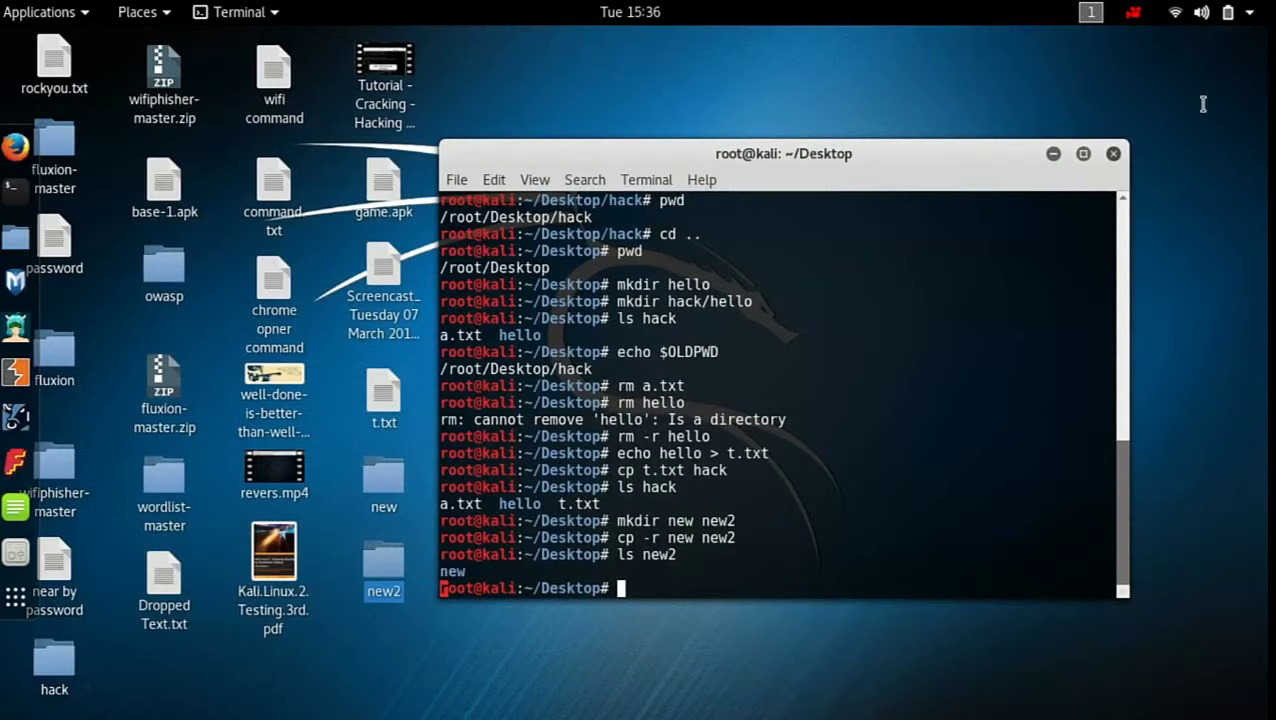
Step: Clear the terminal screen with the clear command
click(814, 515)
text(clear)
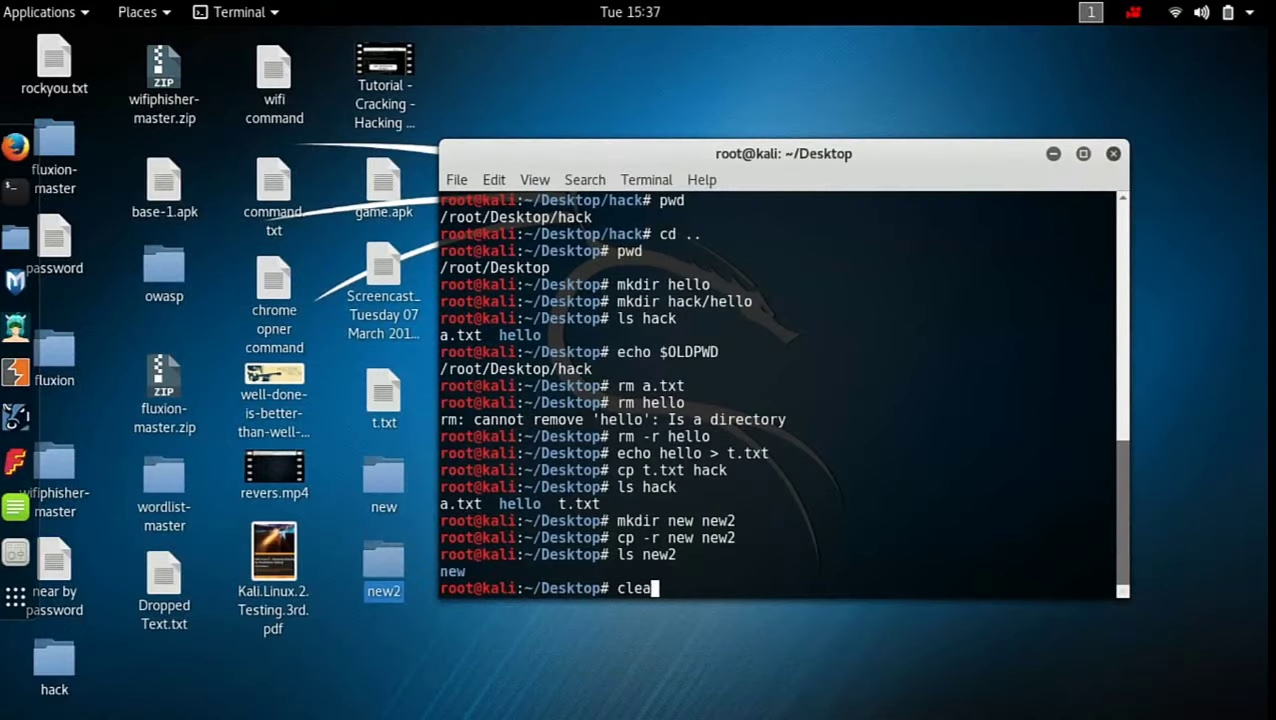
key(Return)
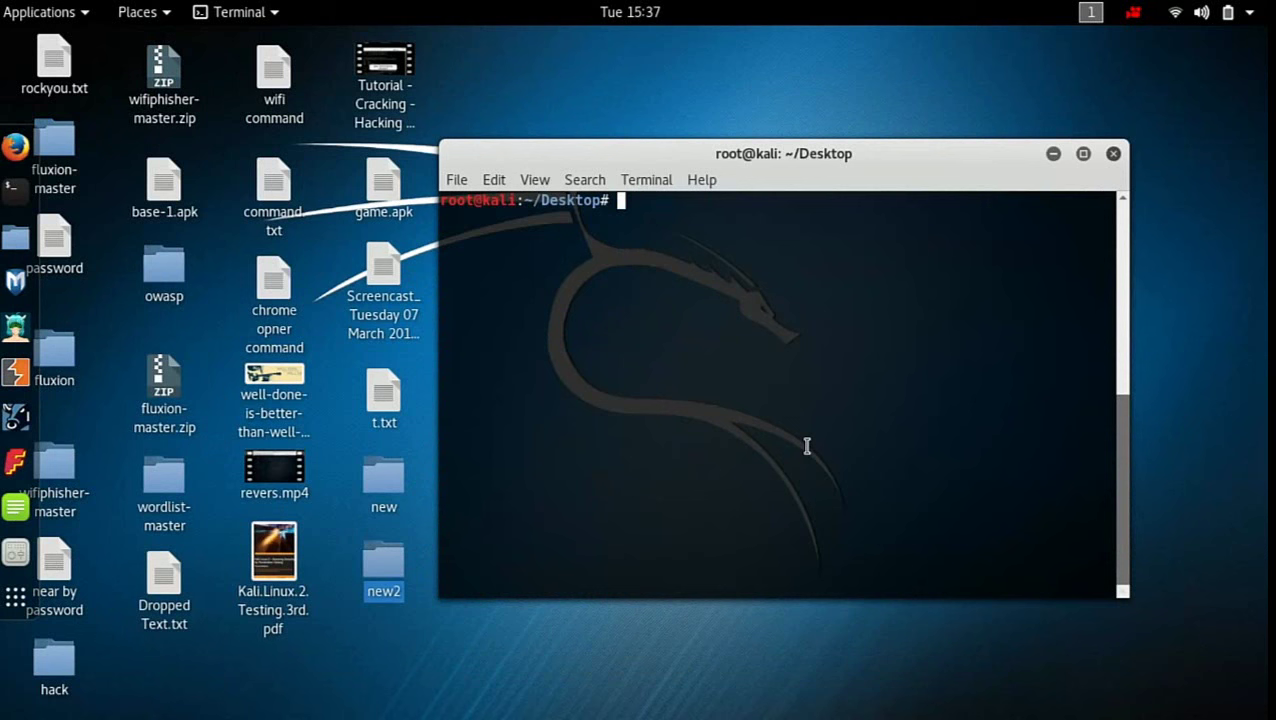
Step: Move the new2 directory into new with mv, and check the new folder in the file manager
text(mv new2 new)
key(Return)
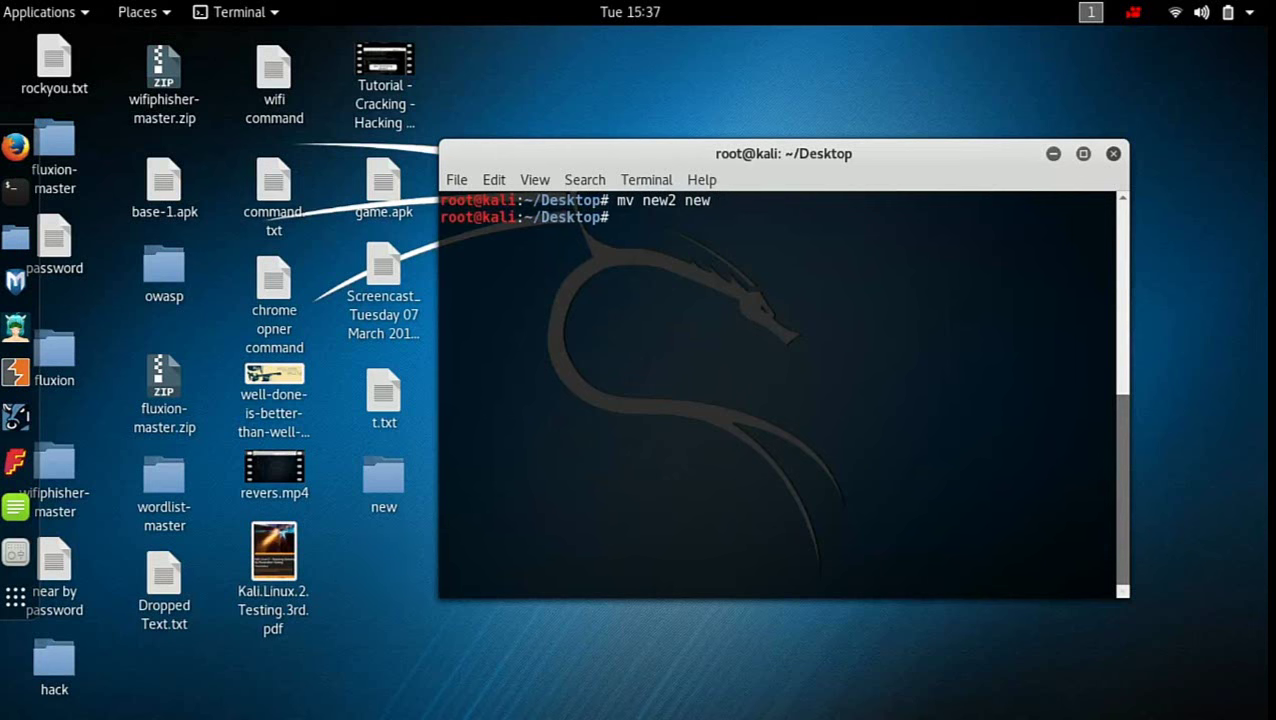
double_click(382, 487)
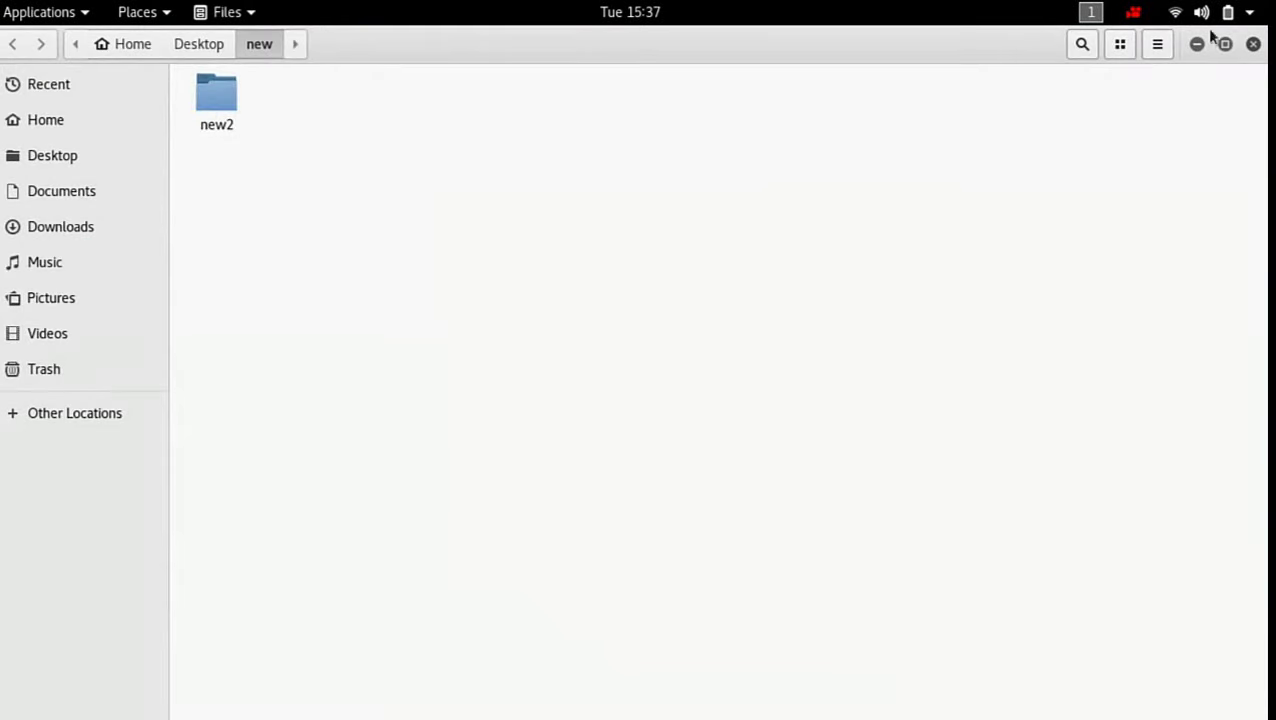
click(1253, 44)
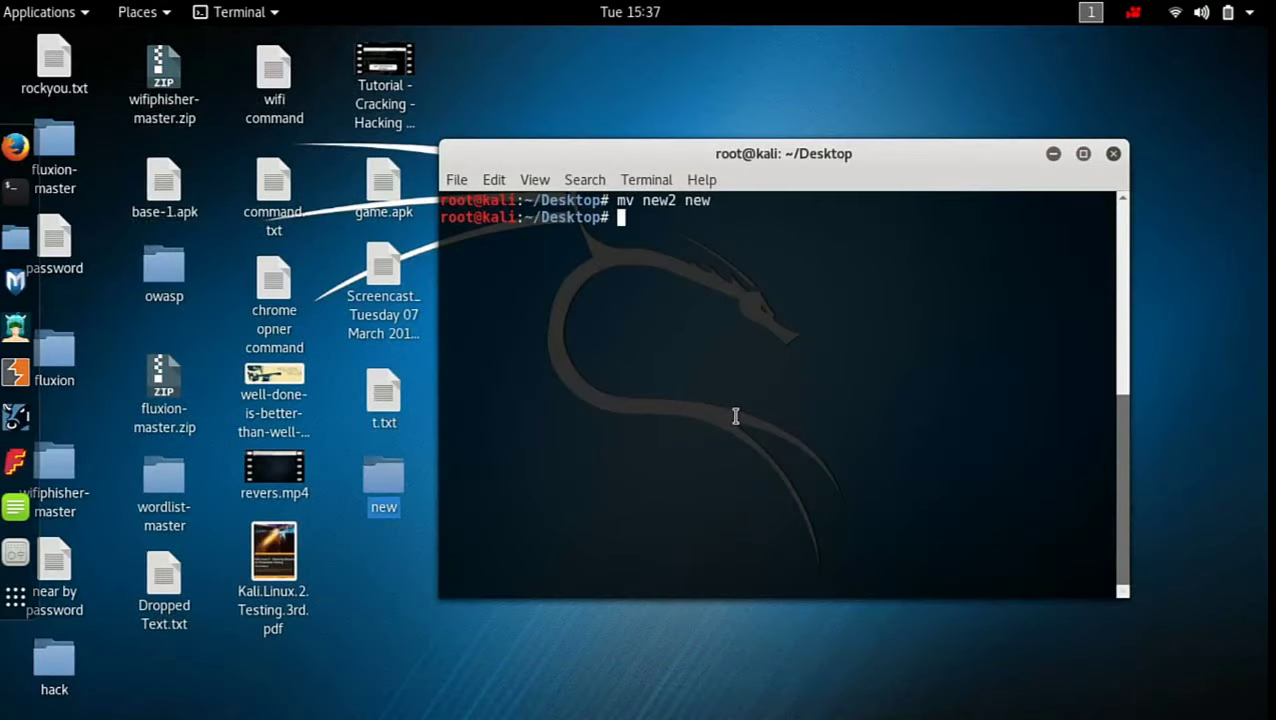
Step: Rename the Desktop directory new to hacking with the mv command
click(391, 511)
click(391, 549)
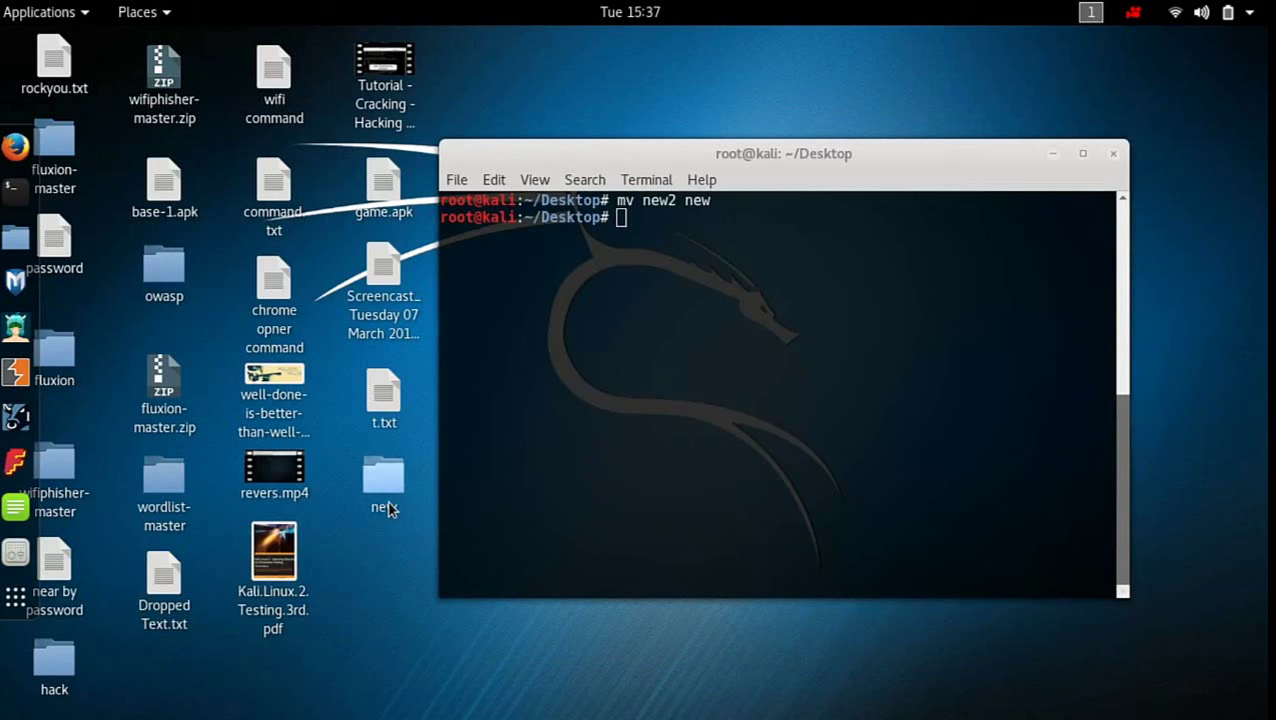
click(612, 413)
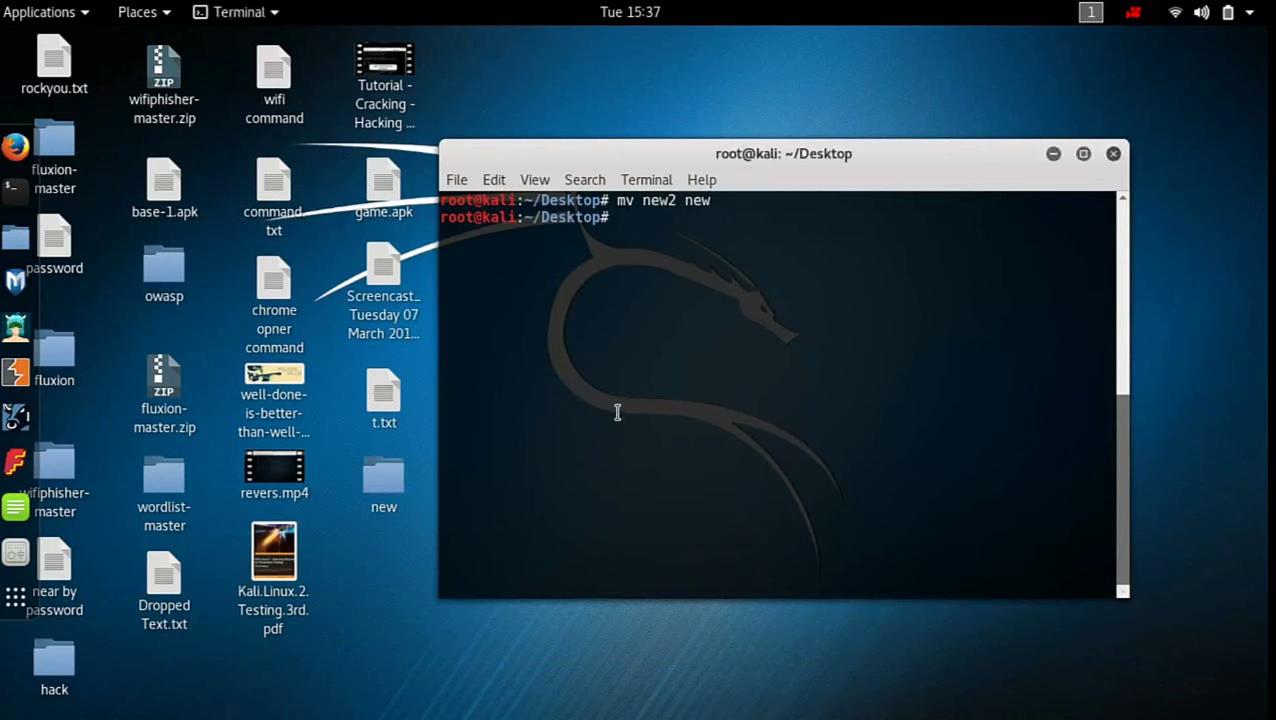
text(mv new hackj)
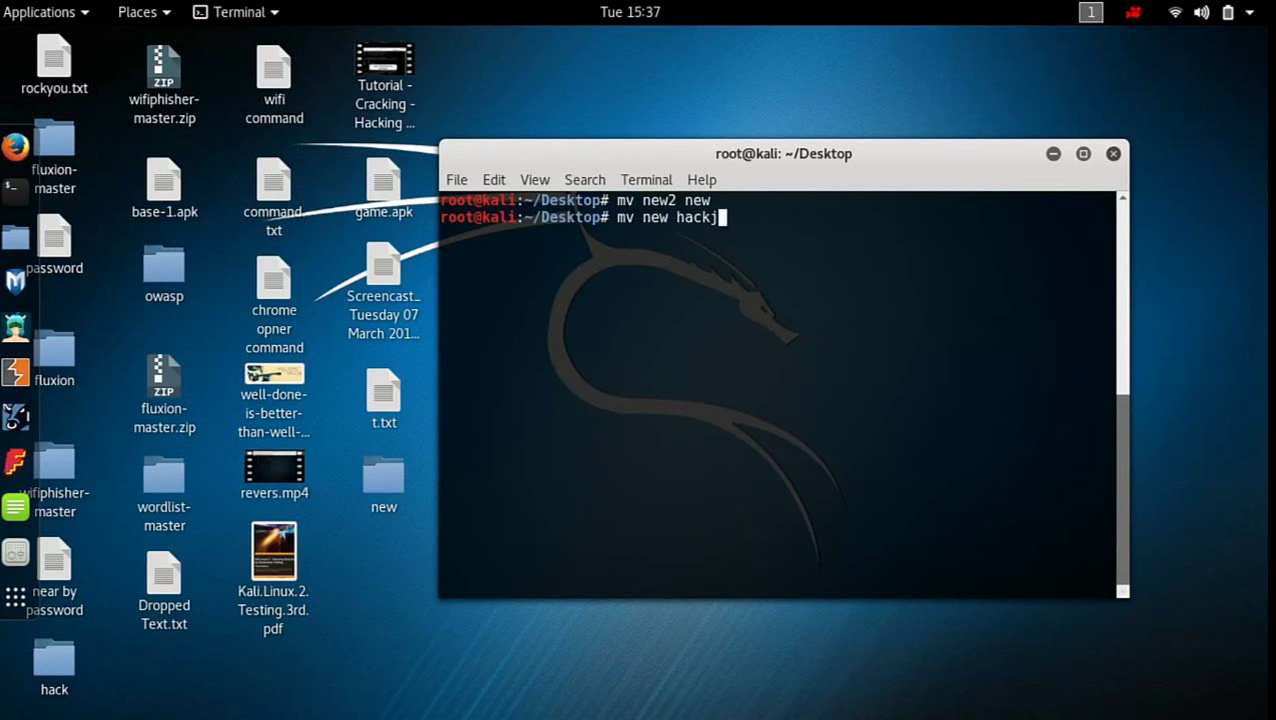
key(BackSpace)
text(ing)
key(Return)
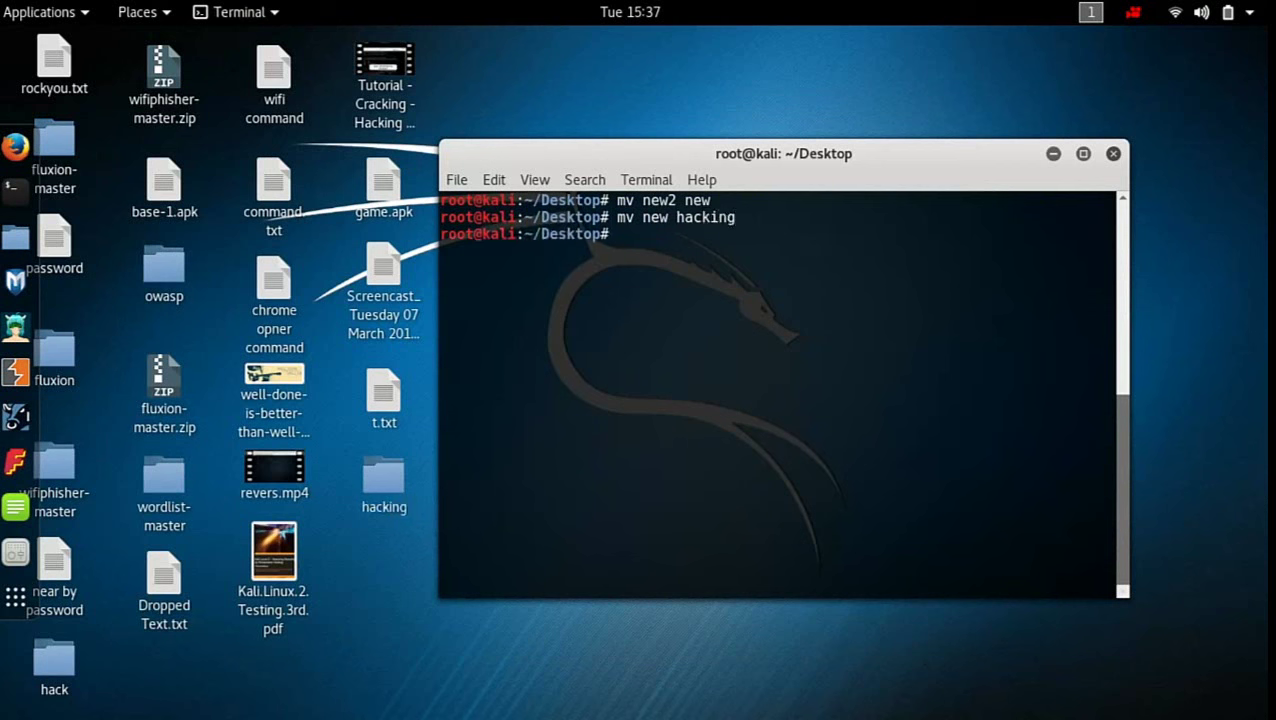
click(395, 511)
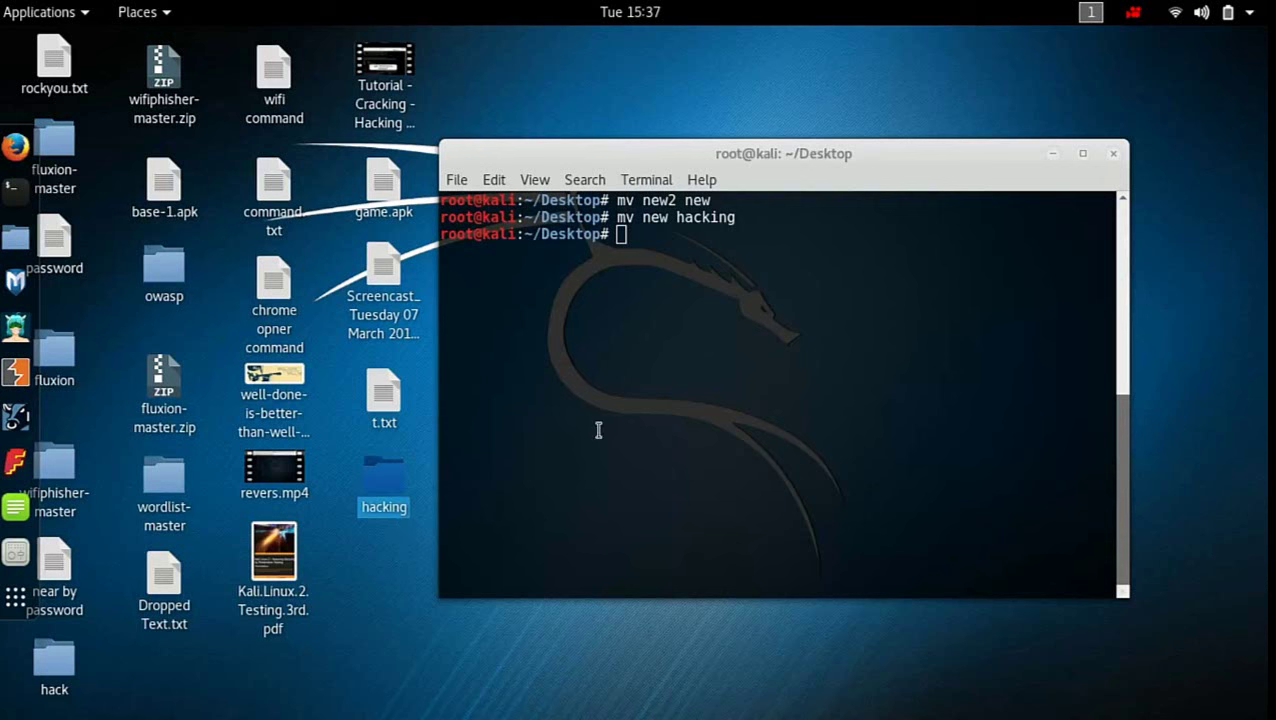
Step: Rename the Desktop file t.txt to hacktraining with the mv command
click(530, 356)
click(367, 432)
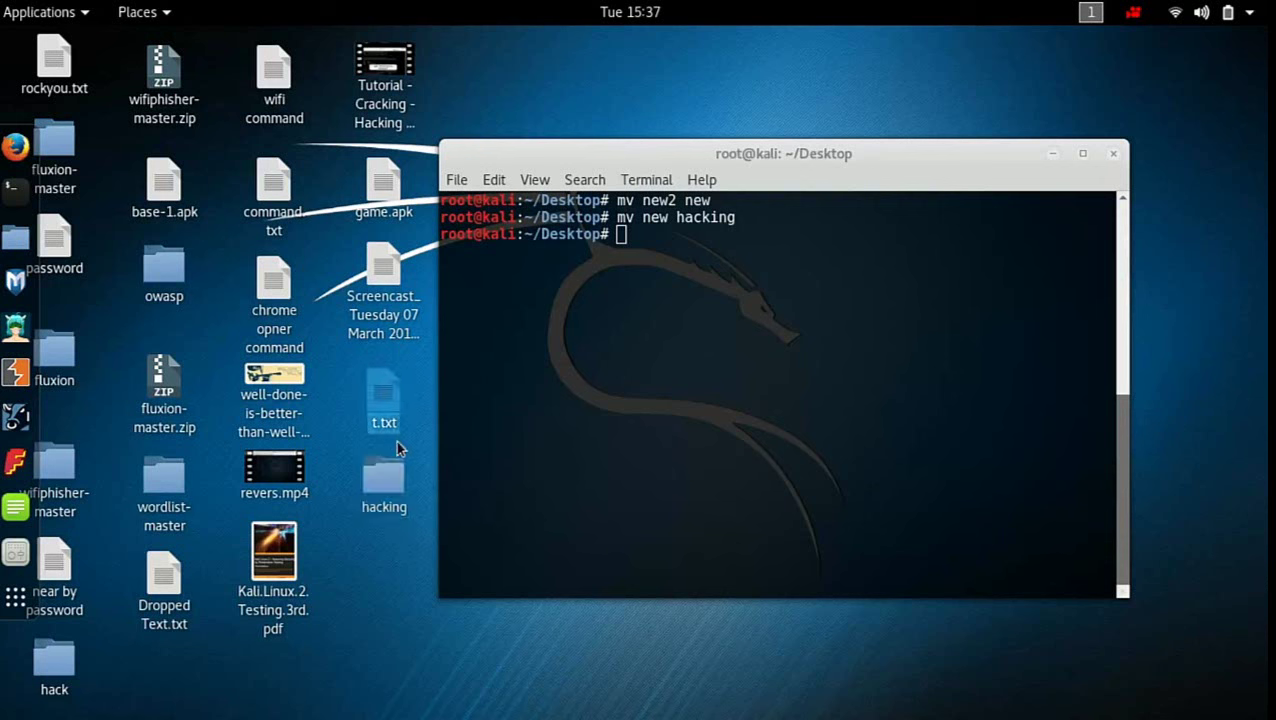
click(695, 300)
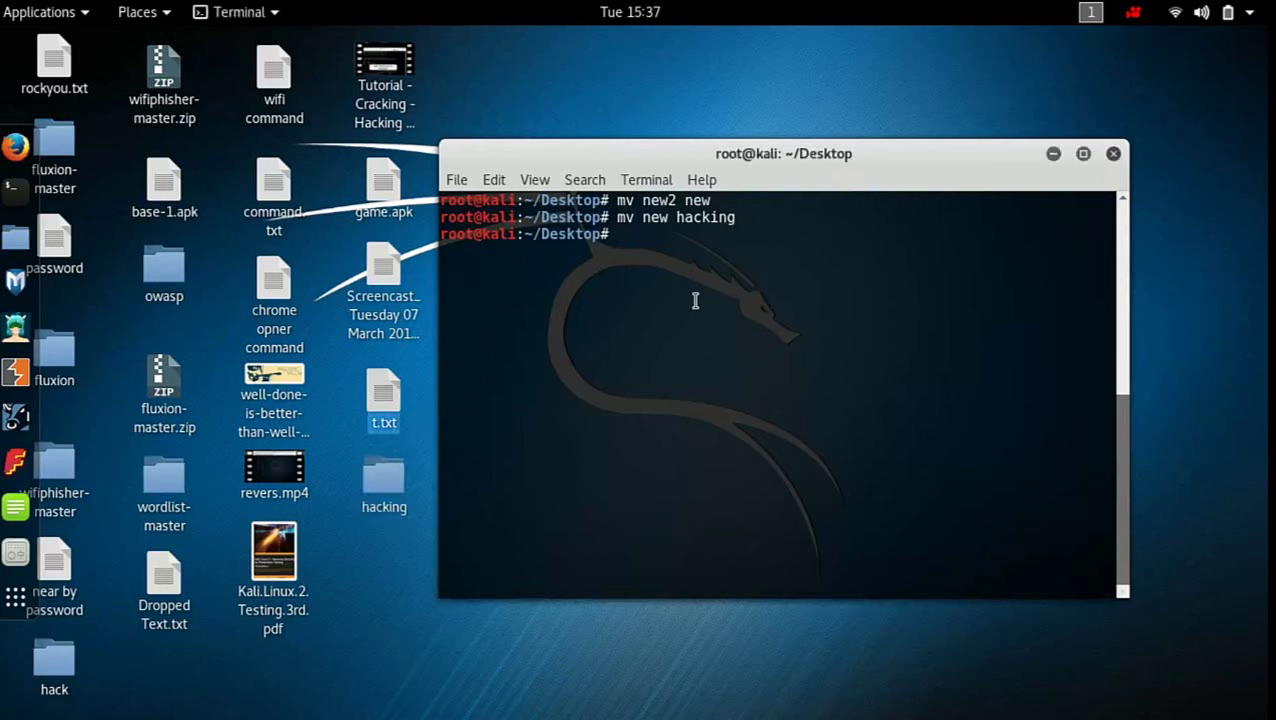
text(mv t.txt hack)
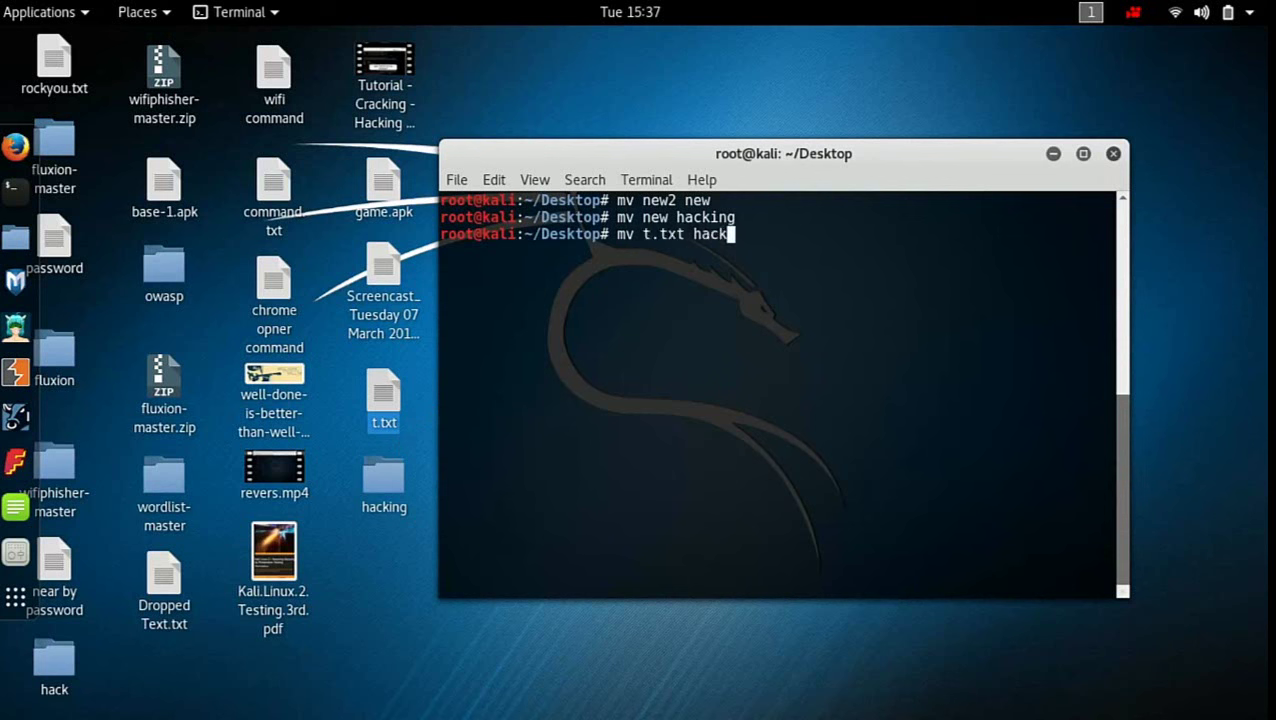
text(training)
key(Return)
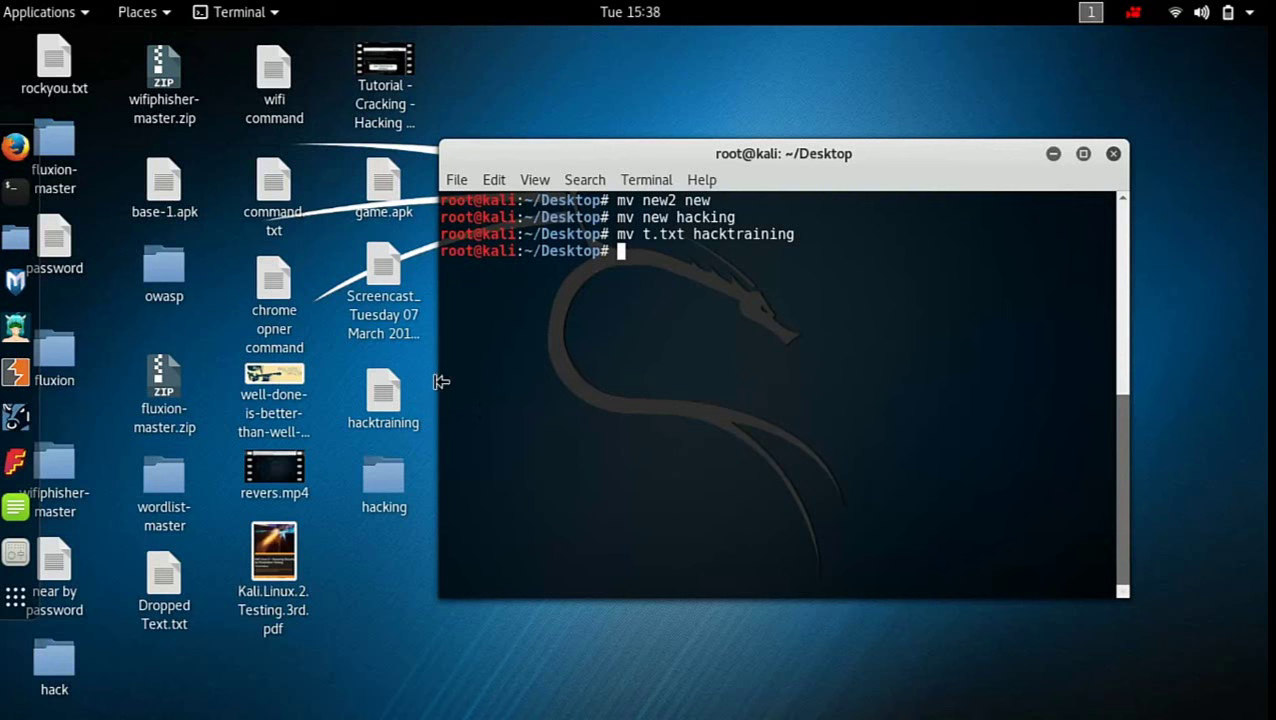
Step: Open a new Desktop file ls.txt with gedit from the terminal, write "Hello guys" in it, save it and close the editor
text(gedit)
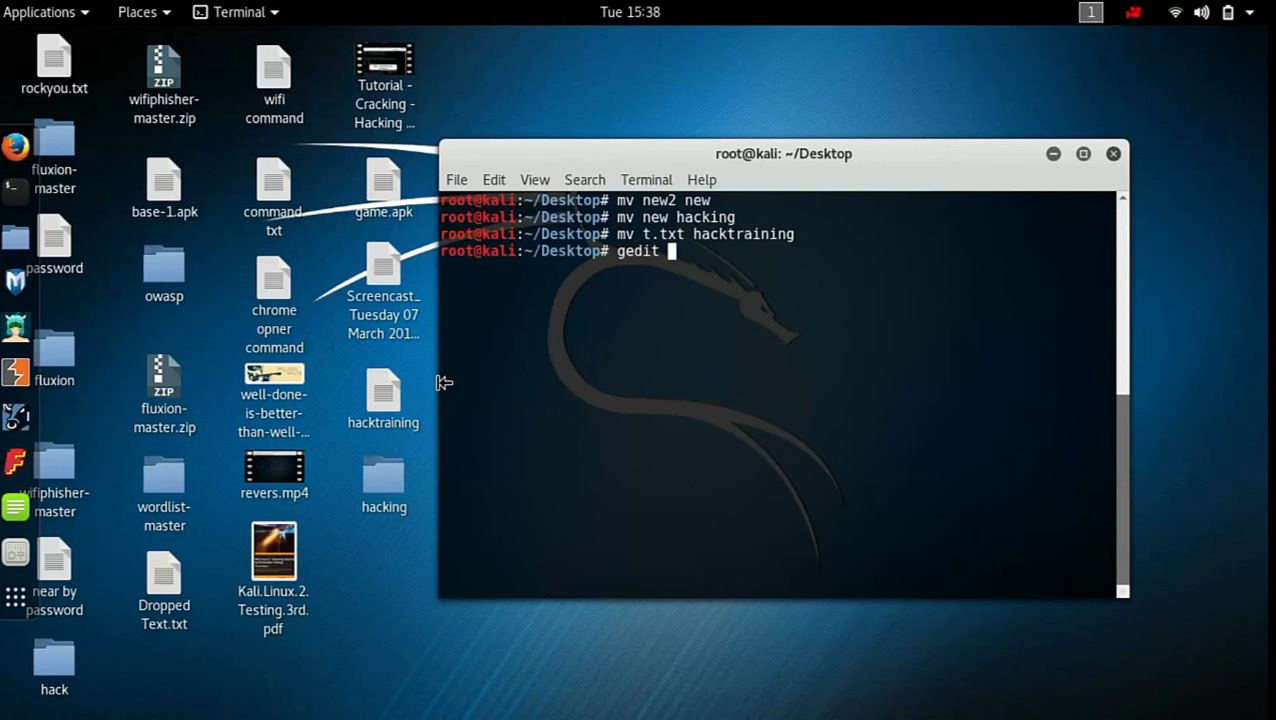
text(ls.txt)
key(Return)
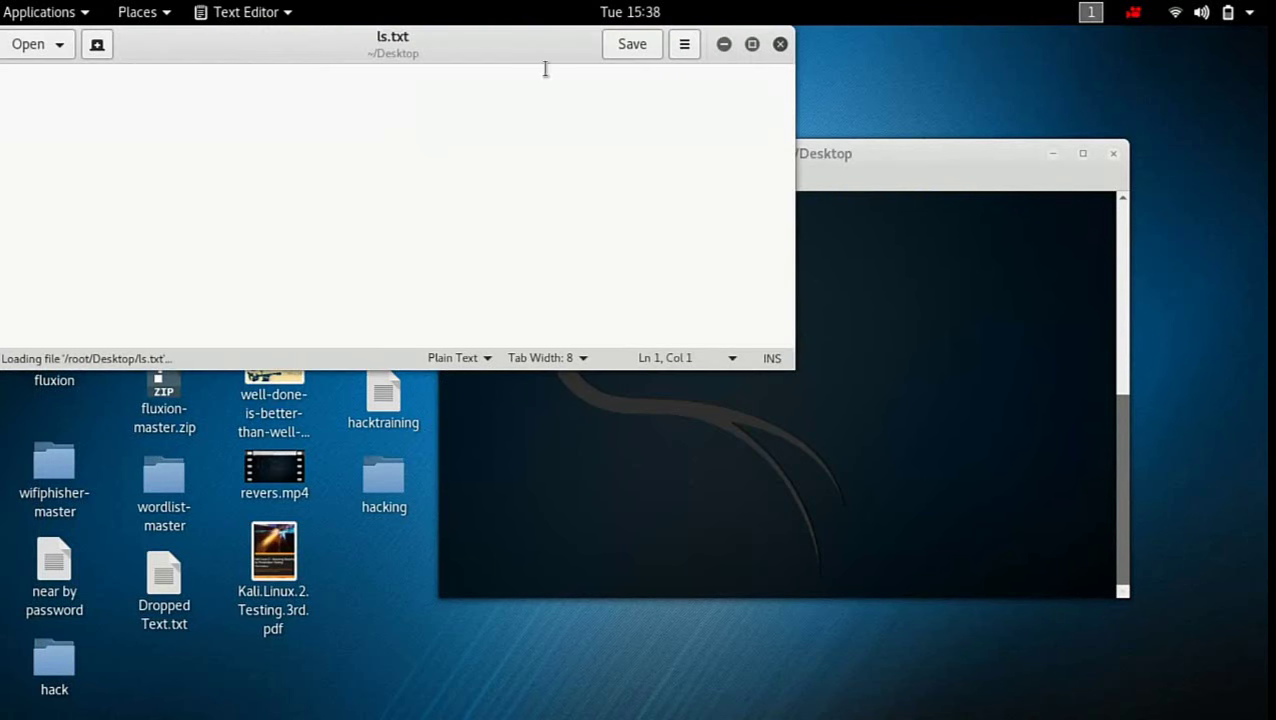
drag(470, 42, 794, 147)
text(H)
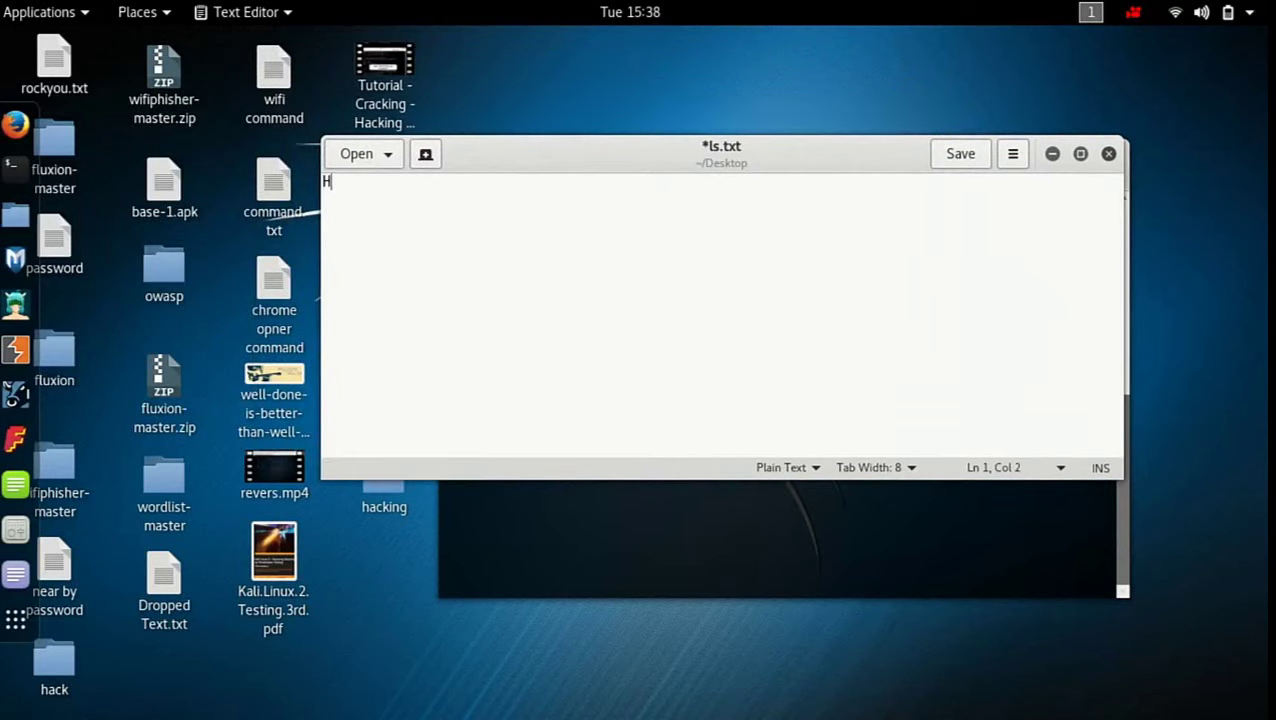
text(ello guys)
click(960, 162)
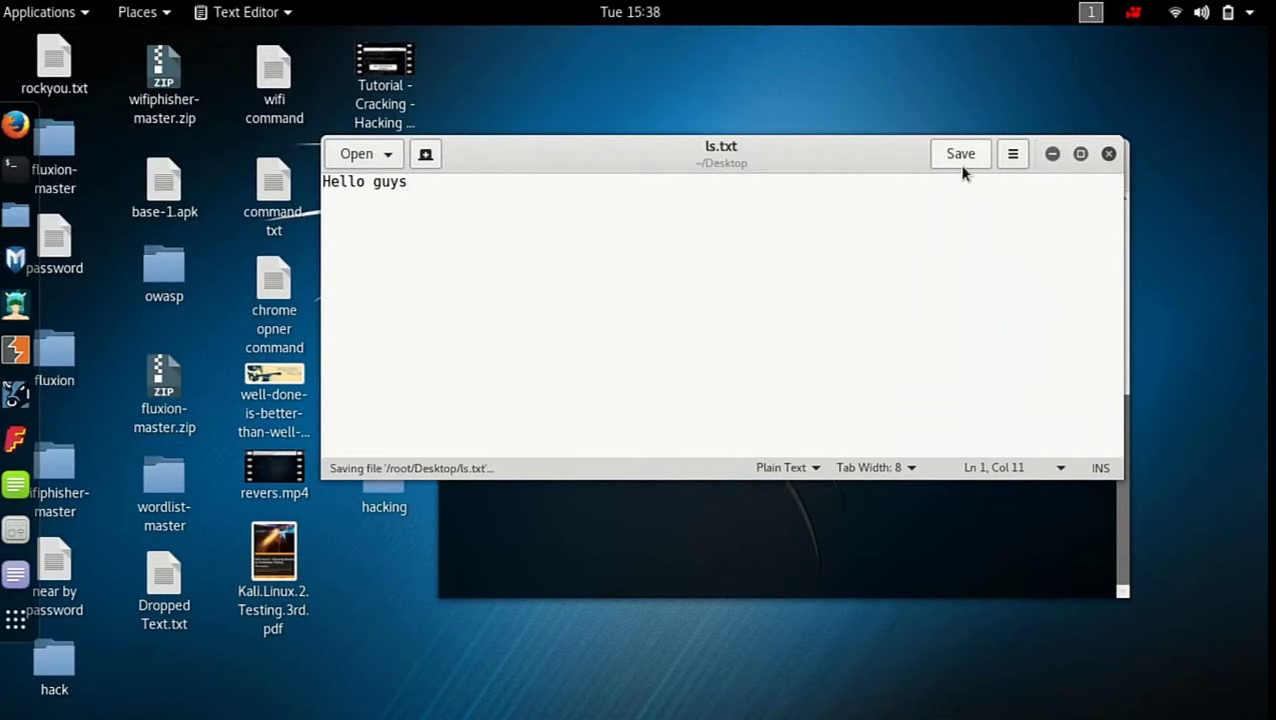
click(1108, 154)
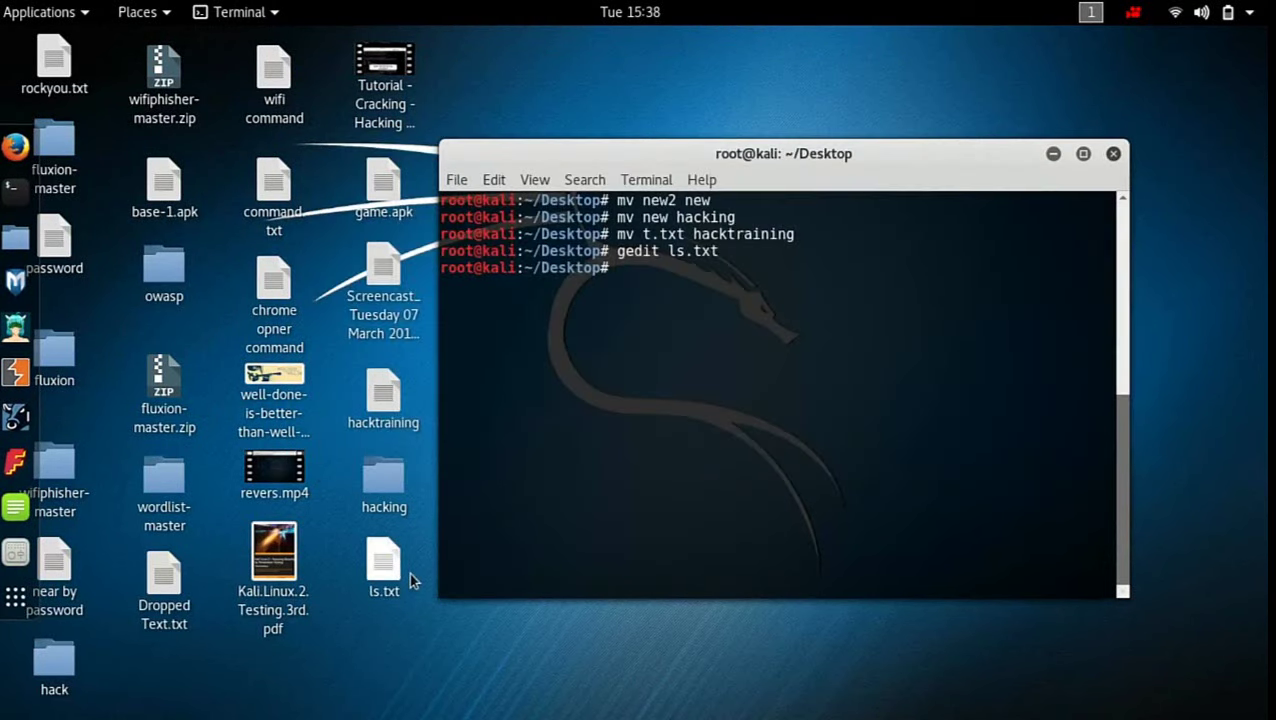
Step: Print the contents of ls.txt in the terminal with cat and read the output
text(cat ls.txt)
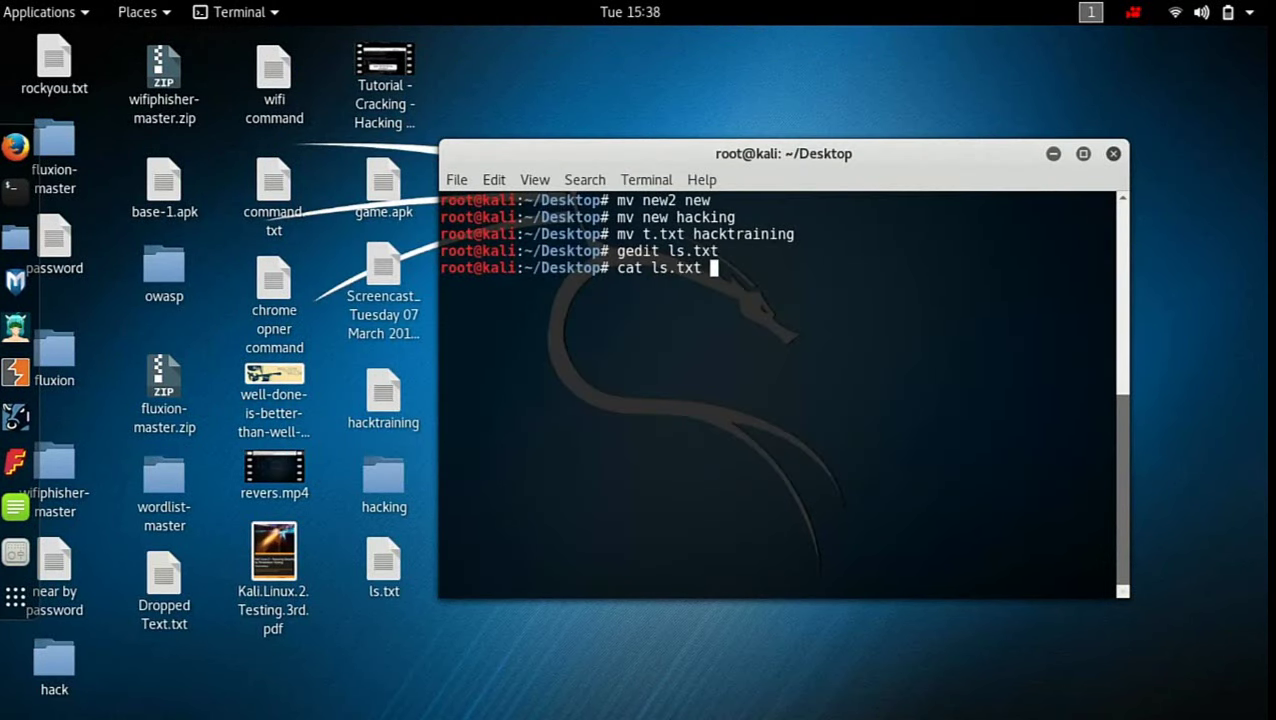
key(Return)
triple_click(512, 286)
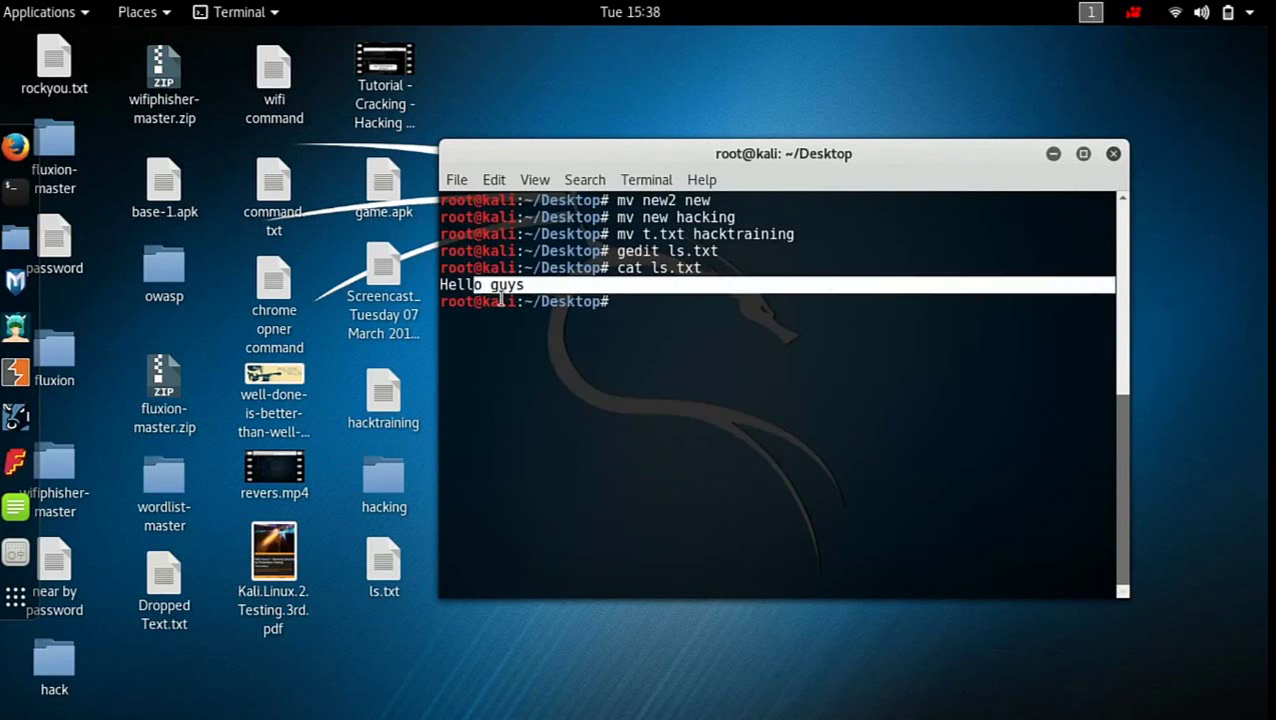
click(464, 305)
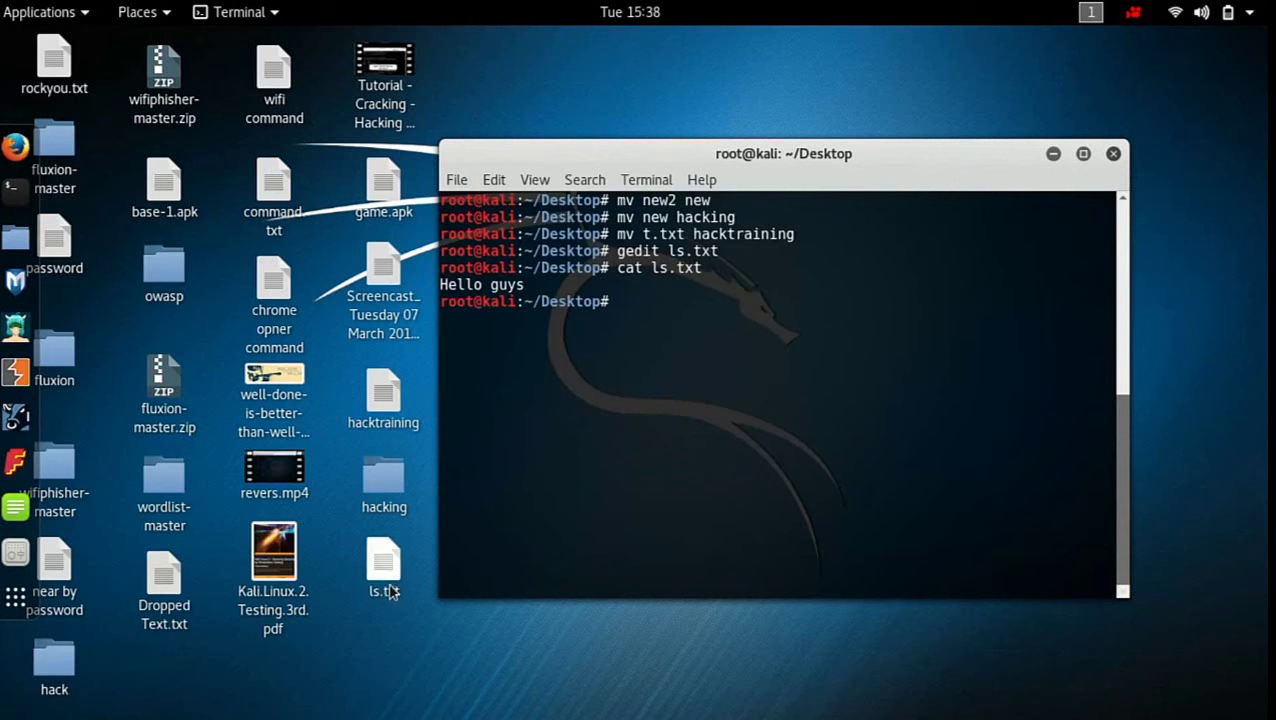
drag(530, 290, 461, 290)
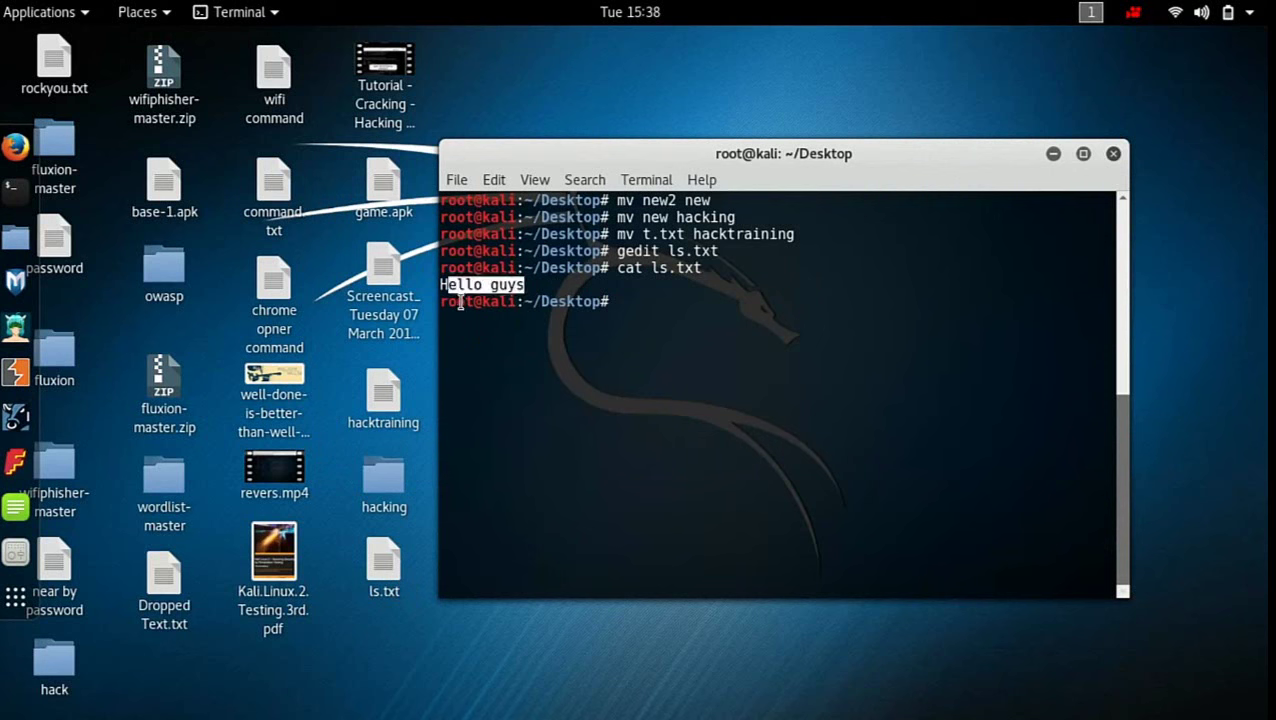
click(677, 335)
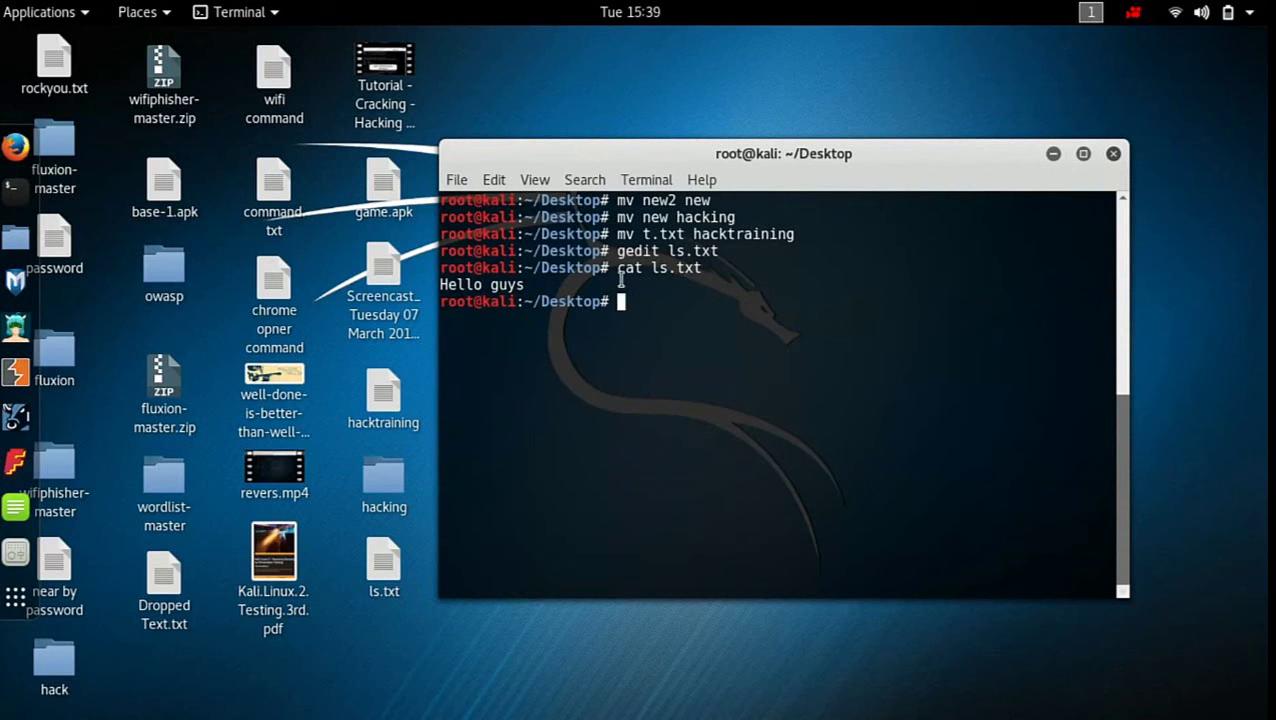
drag(603, 268, 612, 268)
click(648, 324)
Step: Create a new user account with the adduser command, then enter and retype the new account's UNIX password
text(adduser )
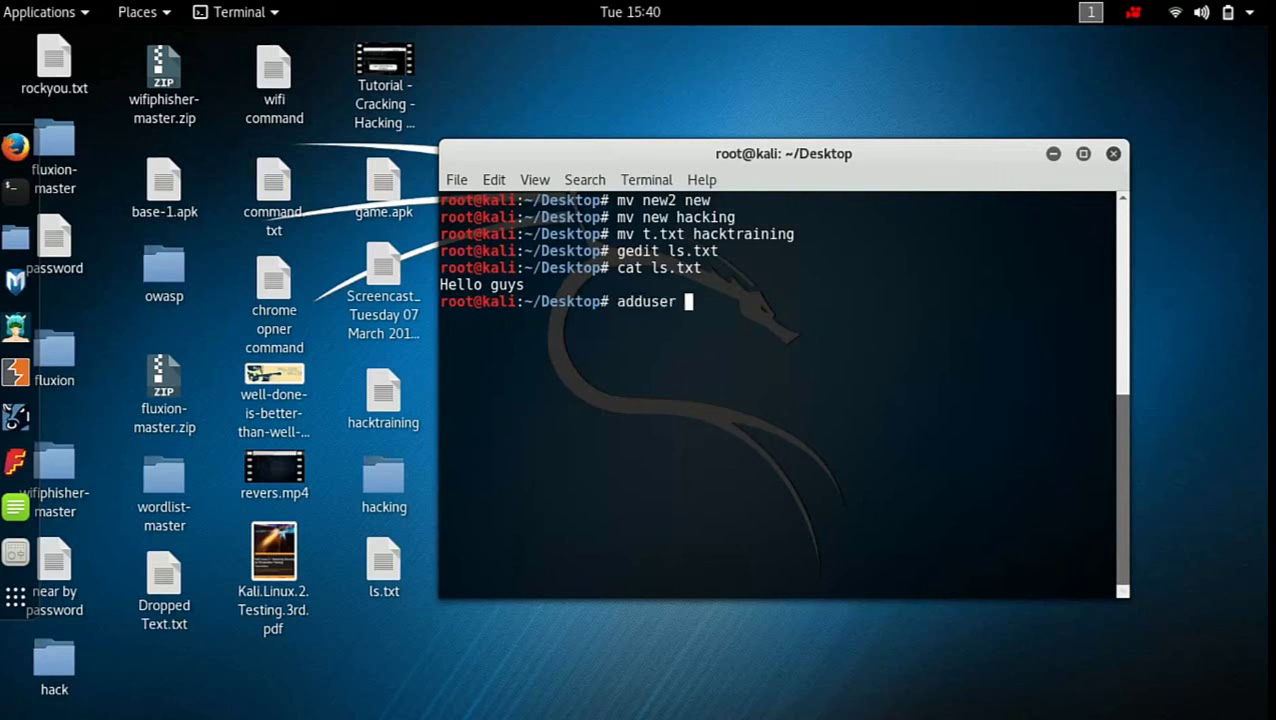
text(alfaiz)
key(Return)
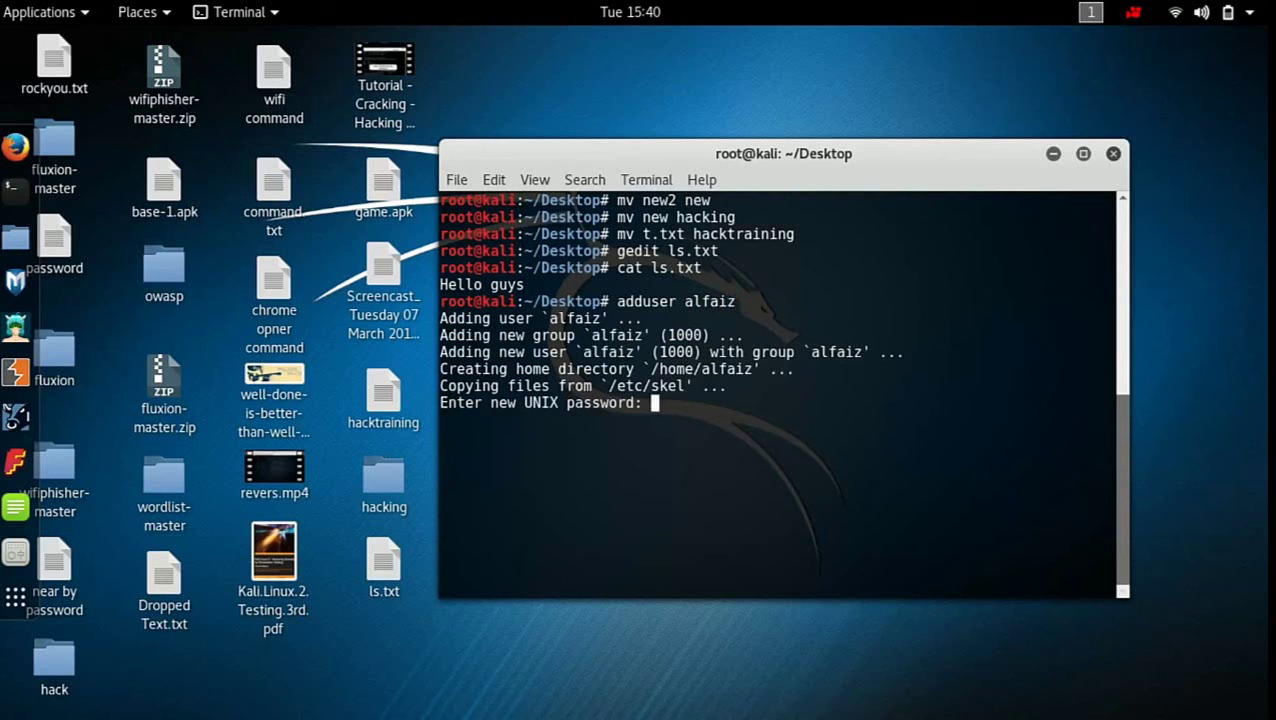
key(Return)
key(Return)
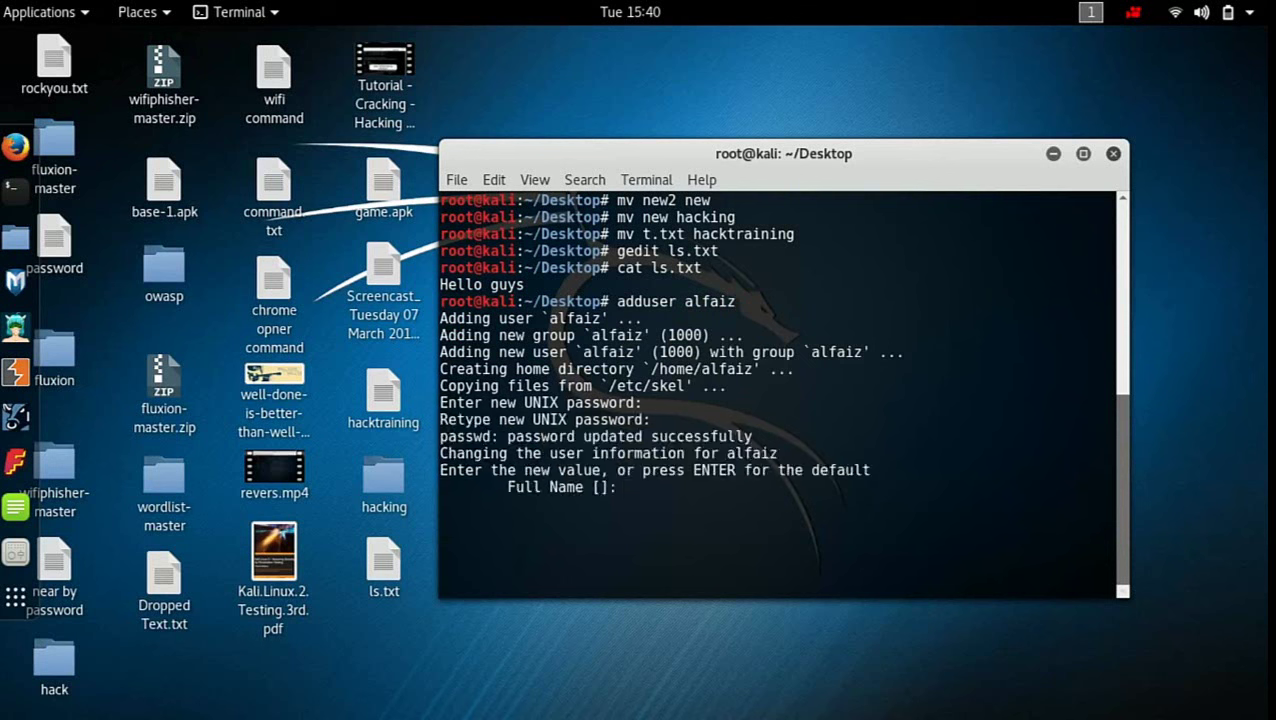
Step: Accept the blank defaults for the new account's full name, room number, phones and other details, and confirm the information
key(Return)
key(Return)
key(Return)
key(Return)
key(Return)
key(Return)
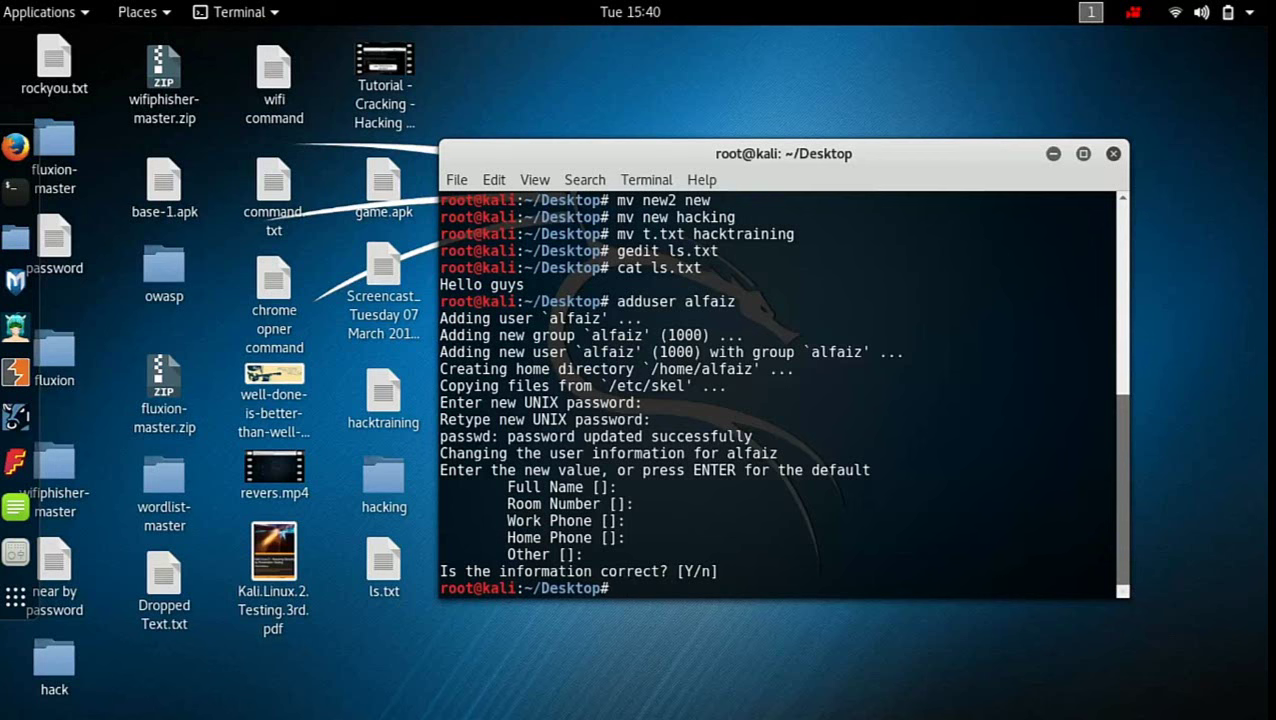
Step: Check which user is active in the root terminal session with whoami
text(whoami)
key(Return)
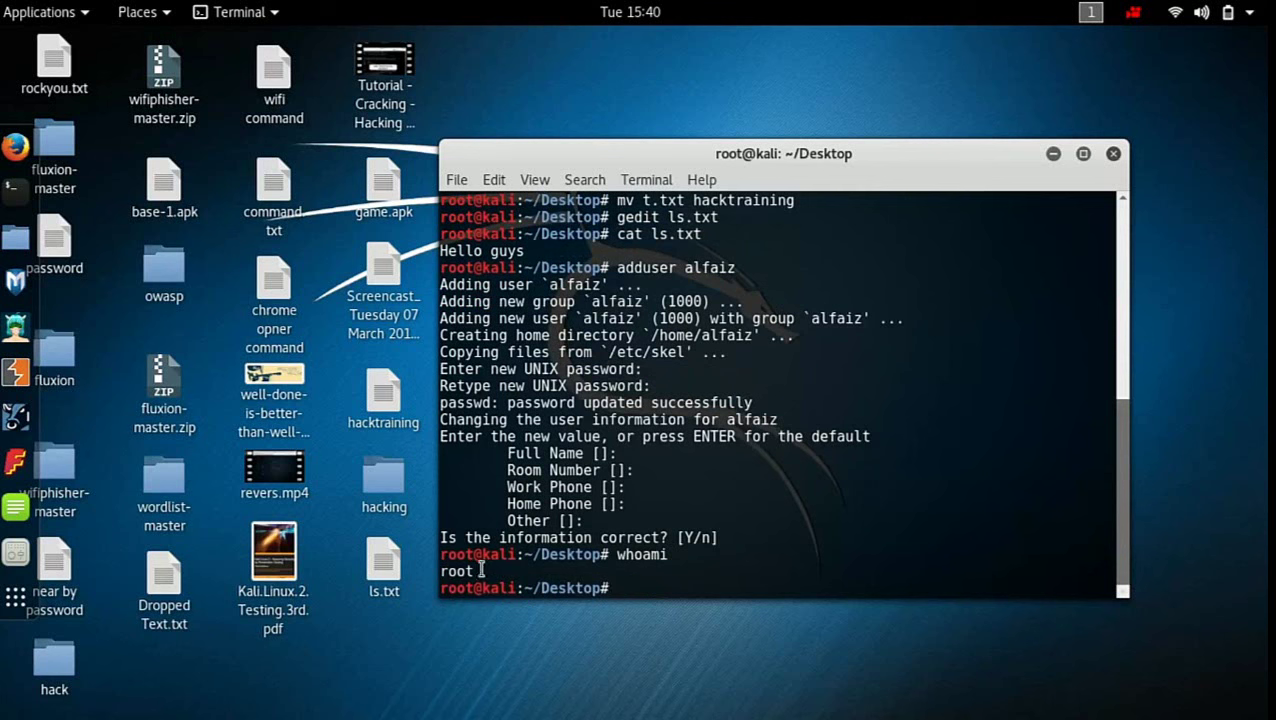
drag(486, 578, 443, 578)
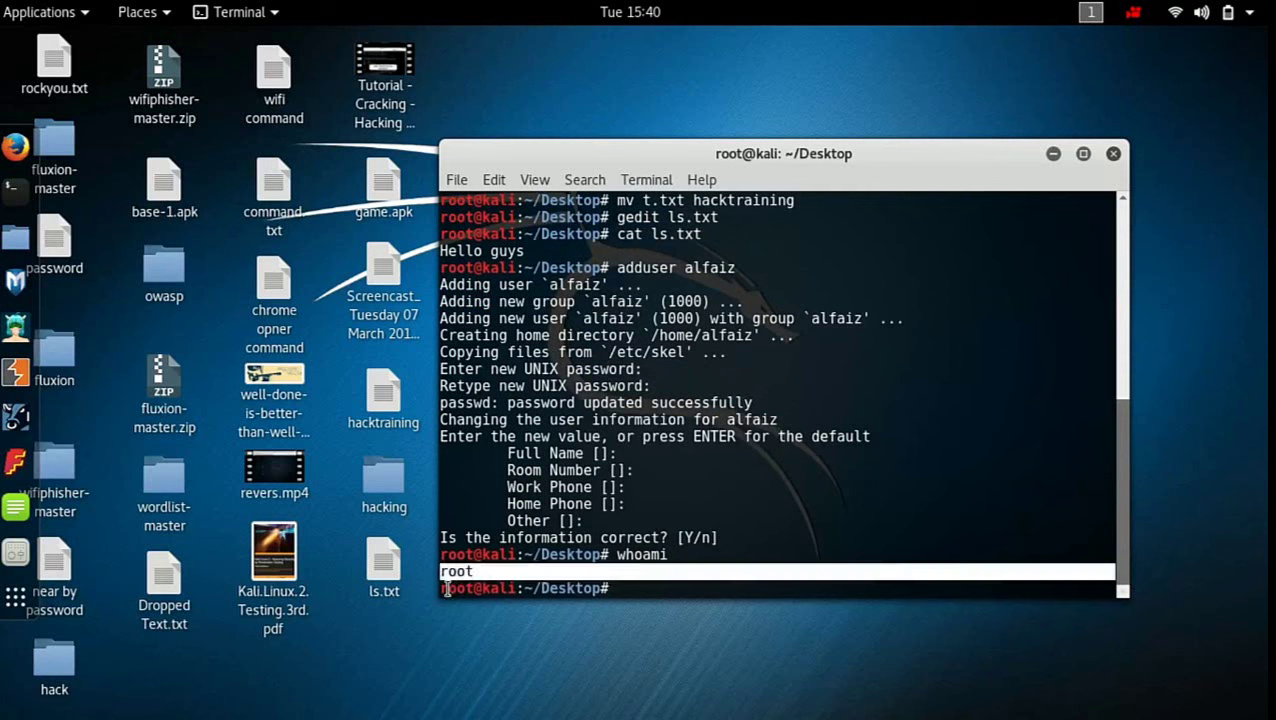
click(622, 588)
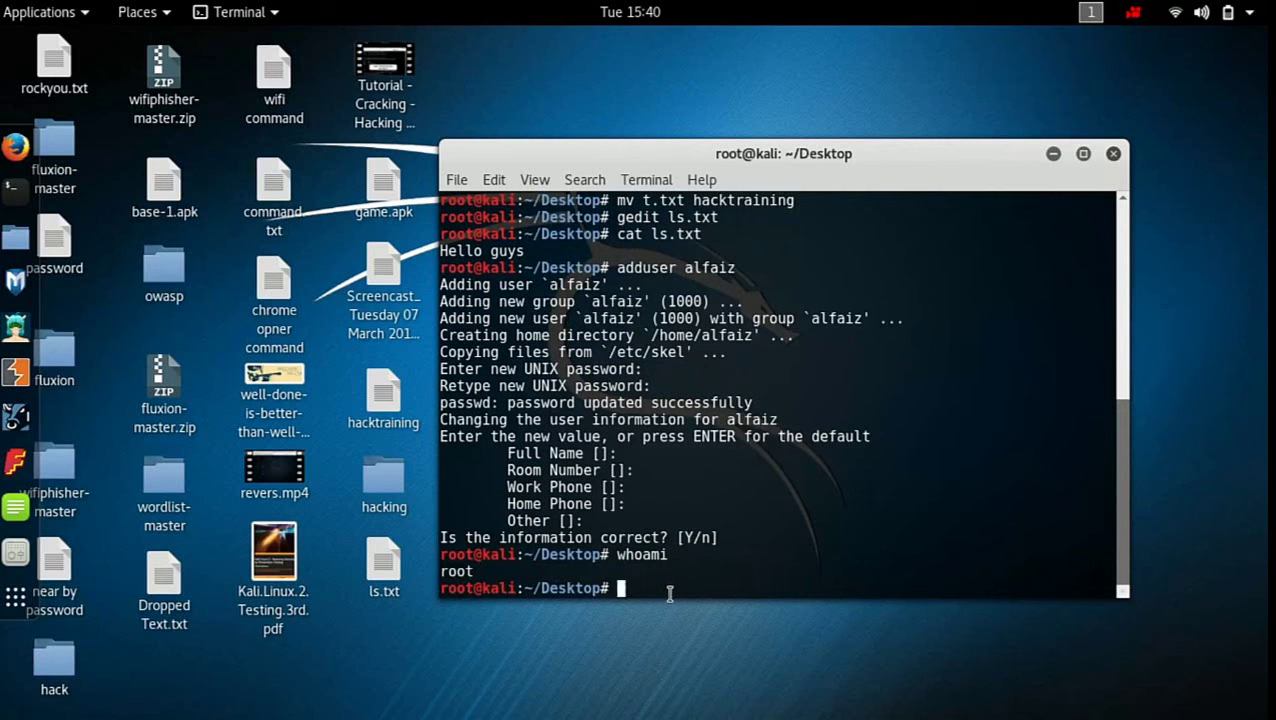
Step: Log in to the newly created user account with the login command, entering the account password
text(login alfaiz)
key(Return)
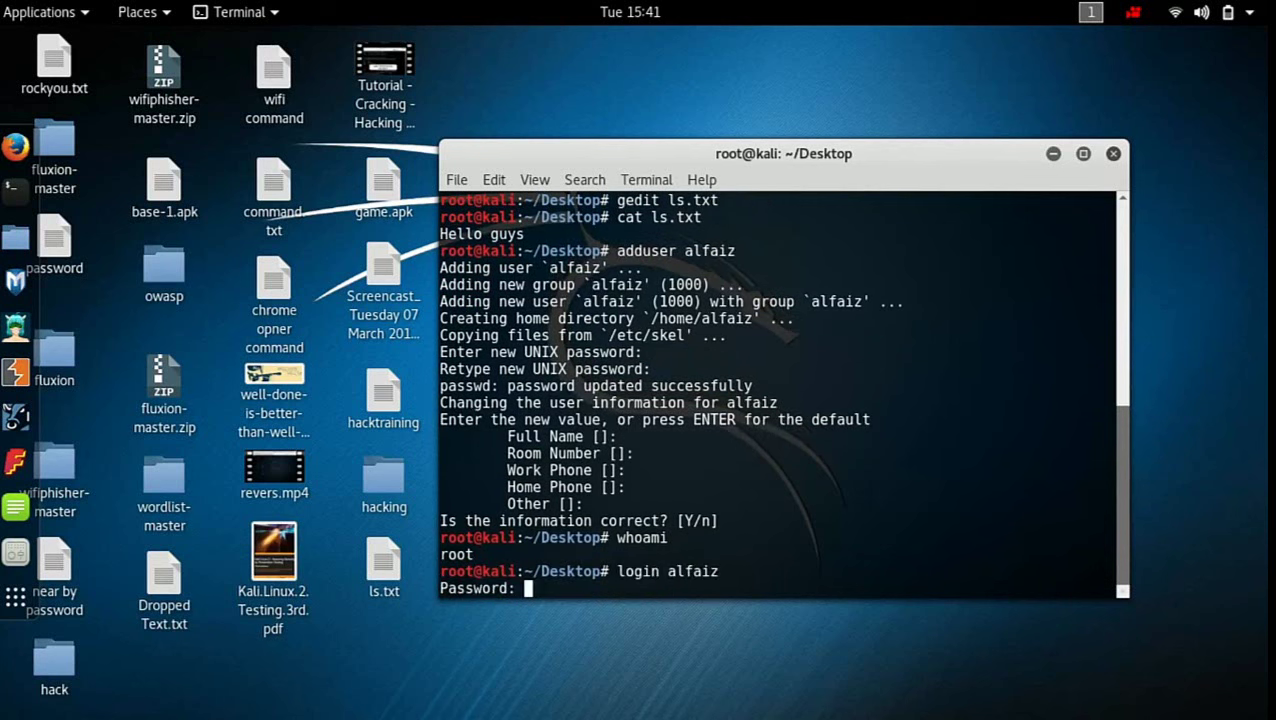
key(Return)
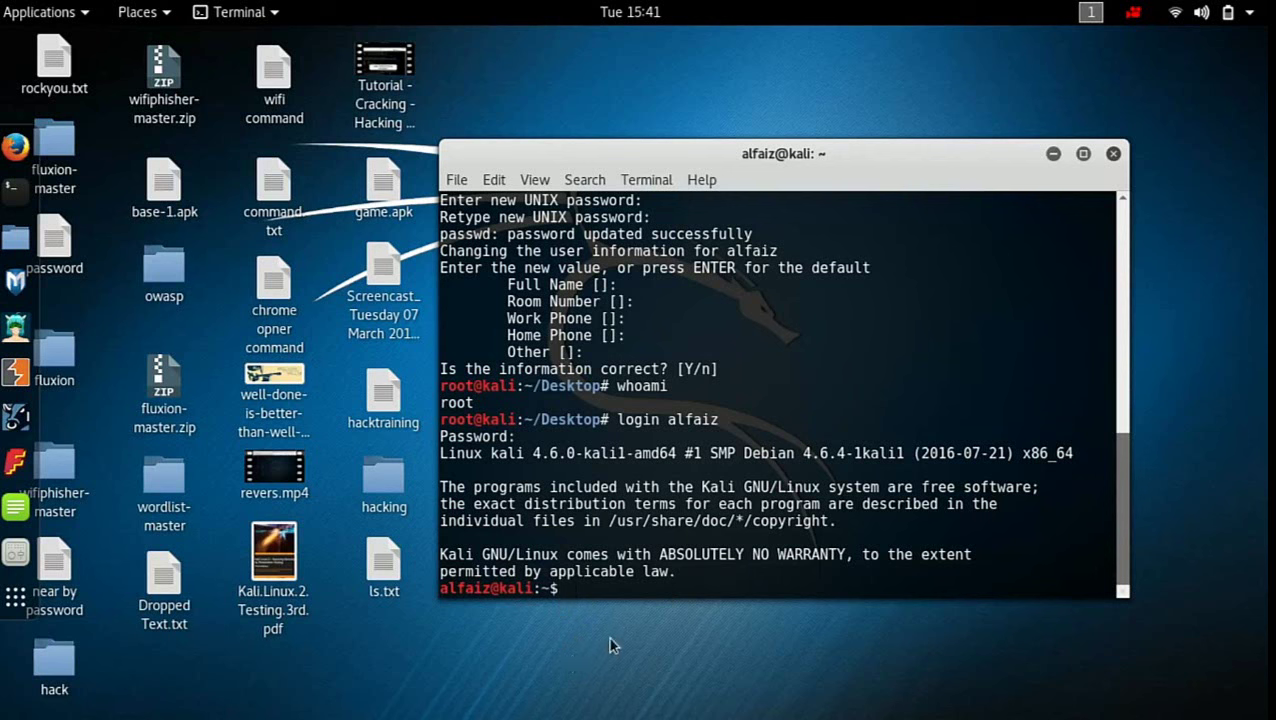
Step: Run whoami in the new account's session to check the active user name
text(whoami)
key(Return)
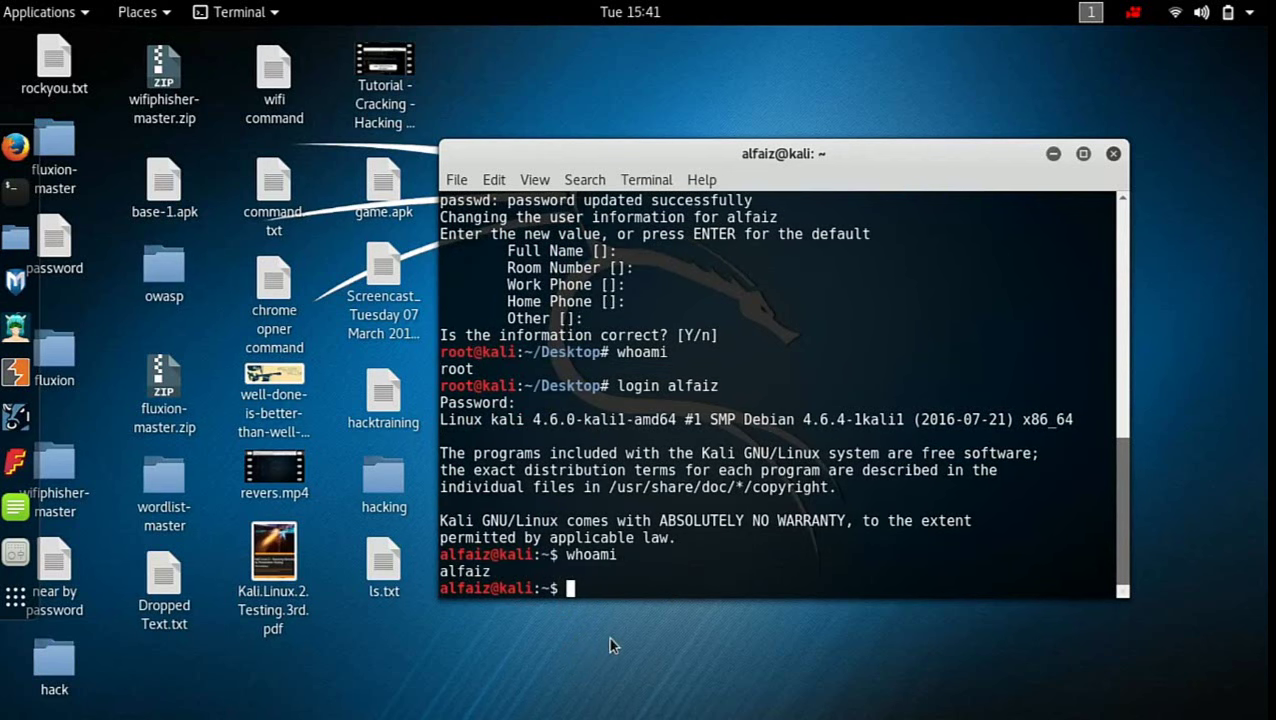
triple_click(502, 578)
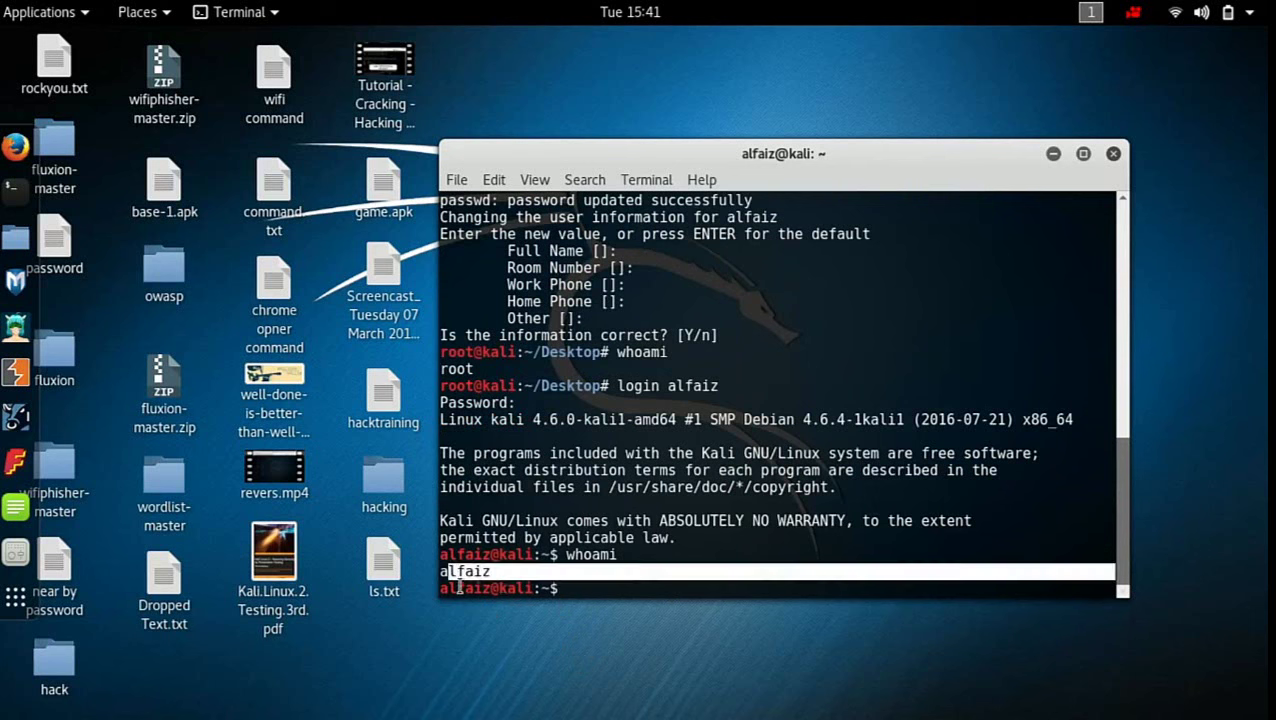
click(679, 598)
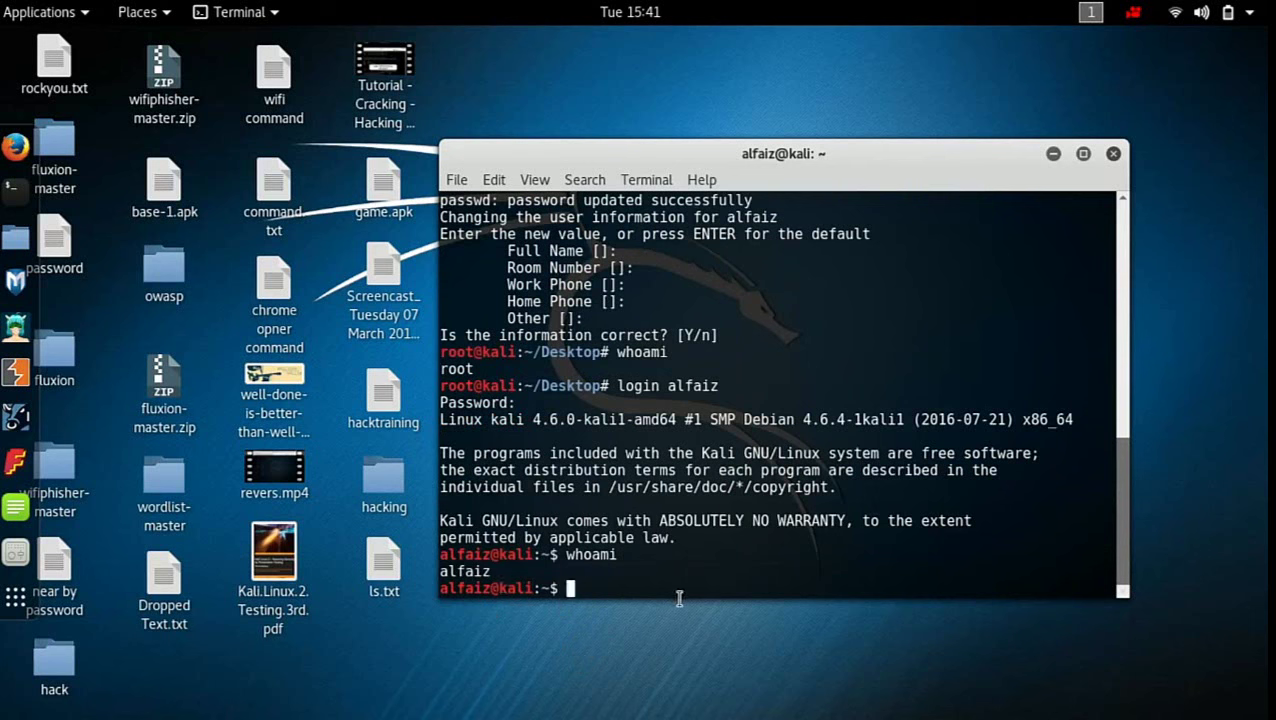
Step: Log out of the new user account and check the active user with whoami
text(logout)
key(Return)
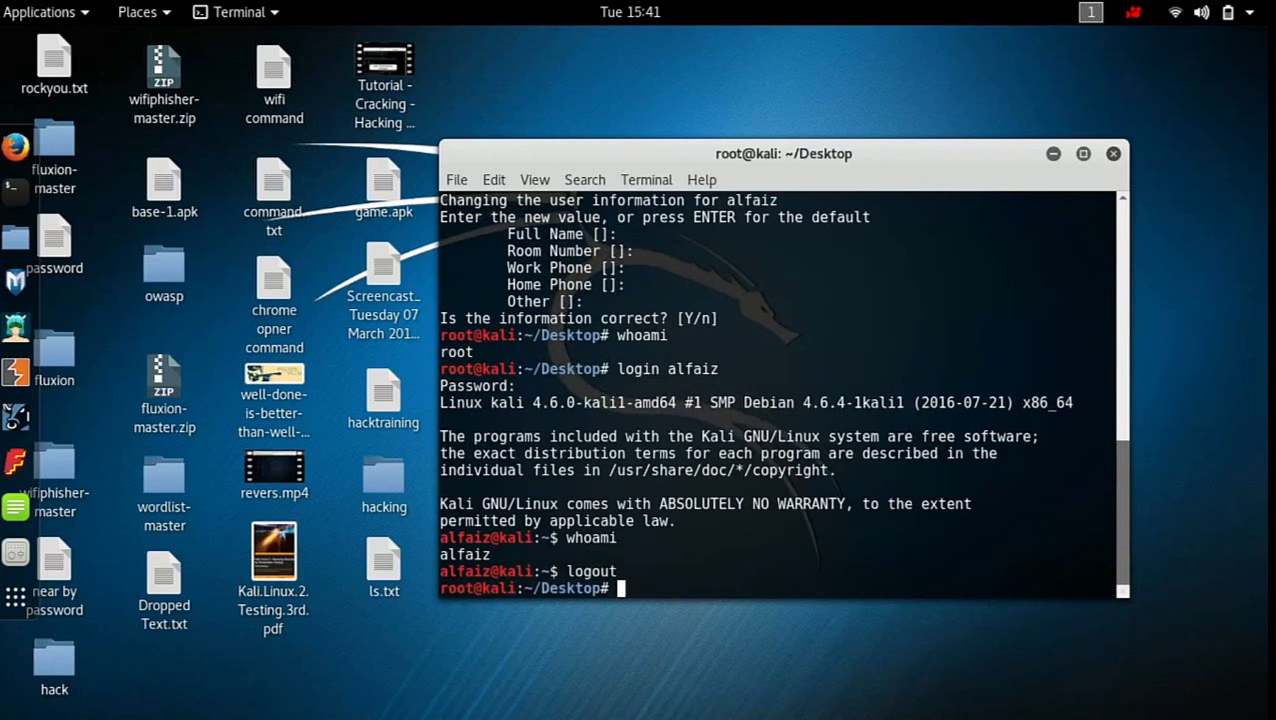
text(whoami)
key(Return)
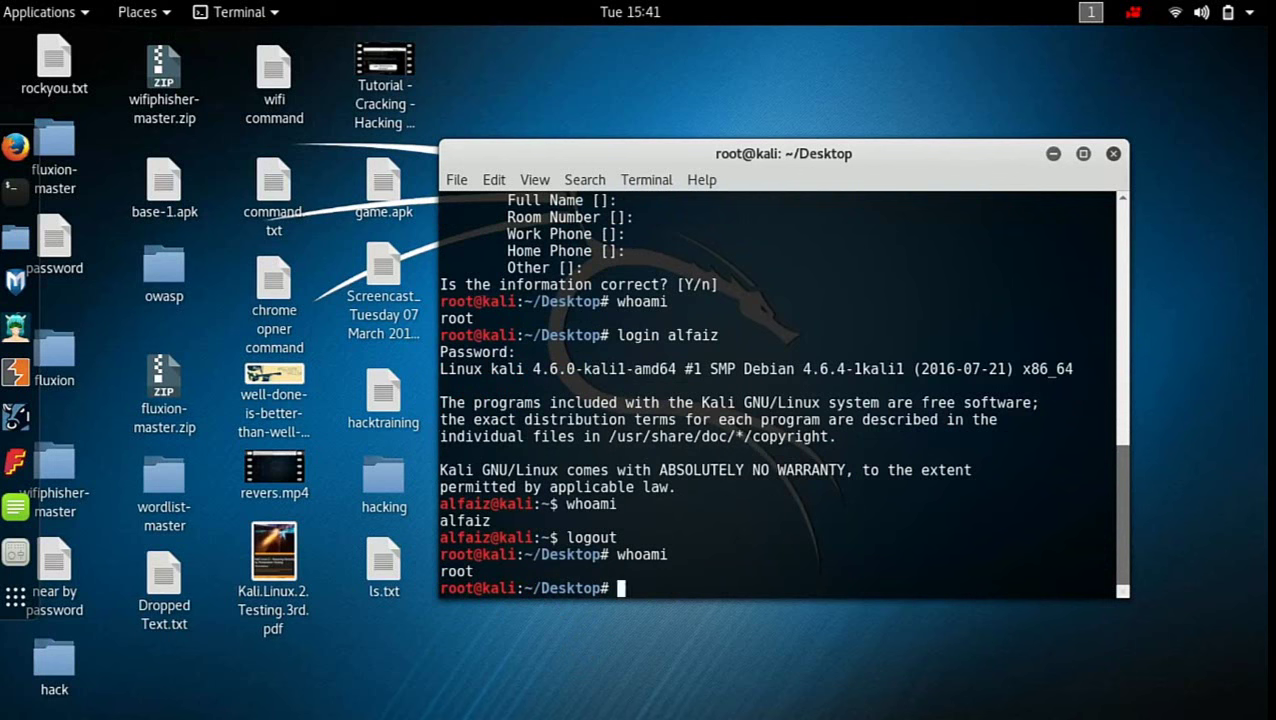
Step: Delete the newly created user account with the deluser command
text(deluser alfaiz)
key(Return)
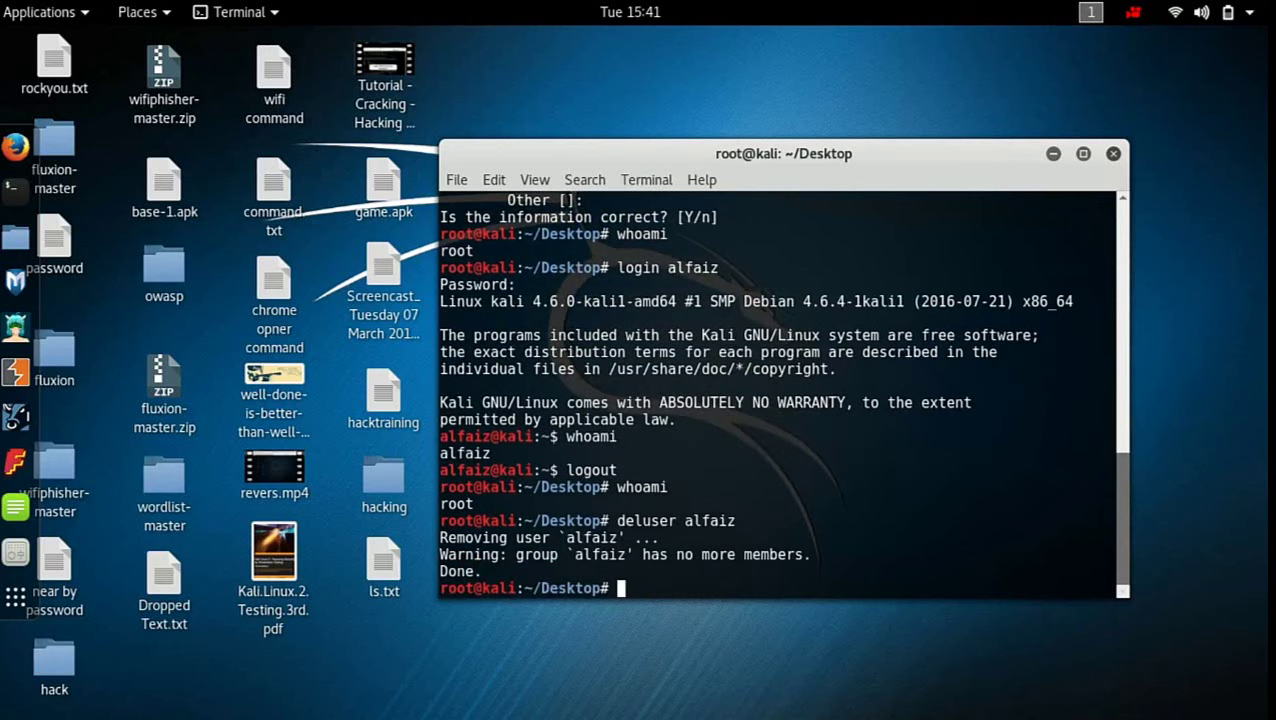
Step: Try twice to log in to the deleted user account with its password, cancelling the login prompt each time
text(login alfa)
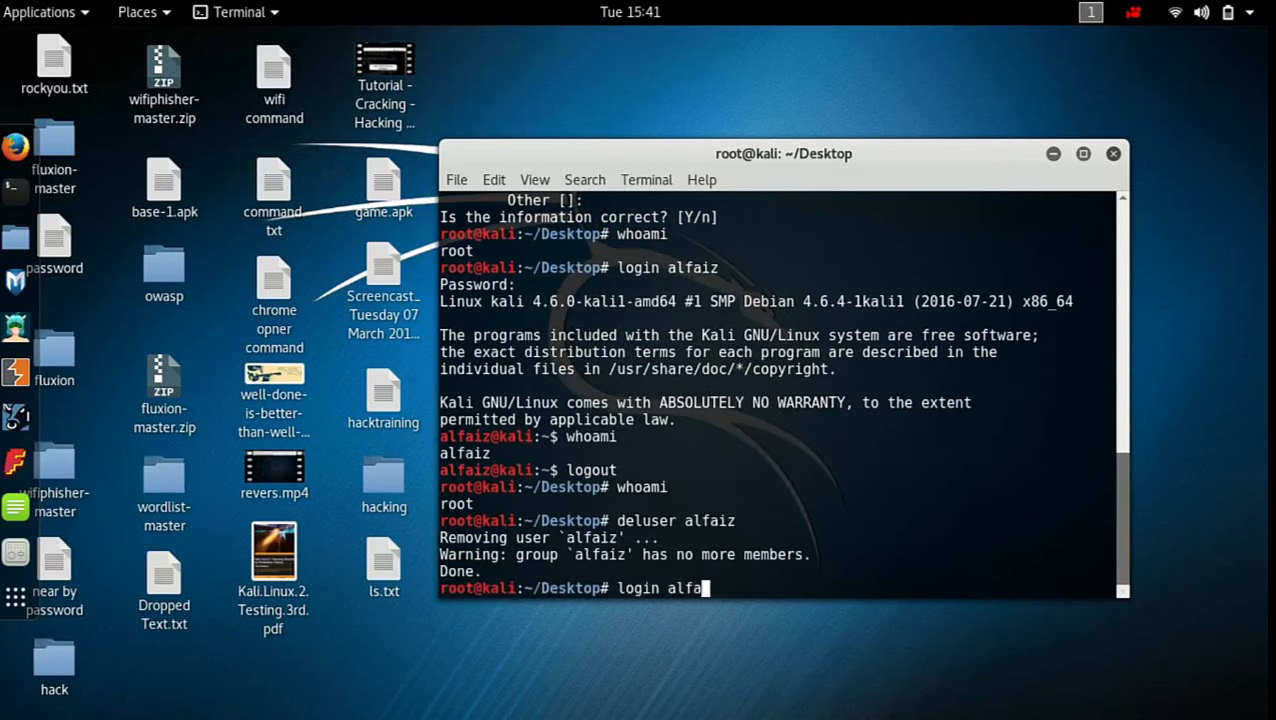
text(iz)
key(Return)
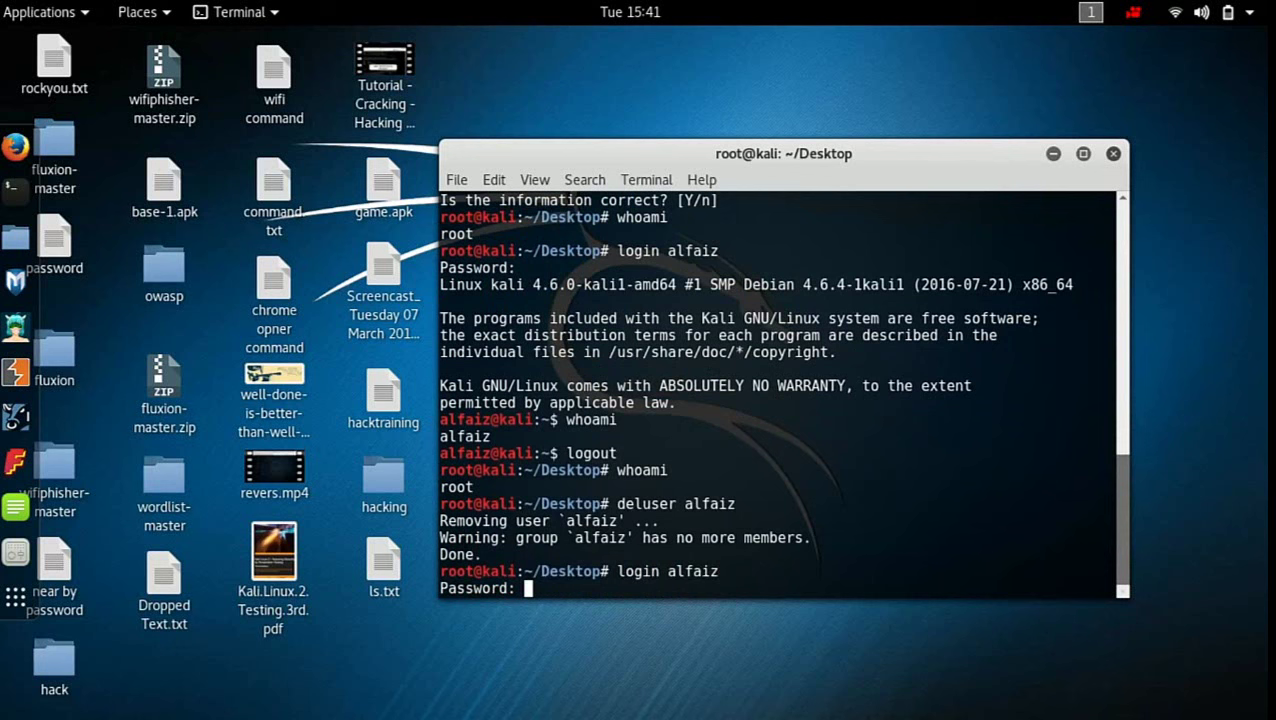
key(Return)
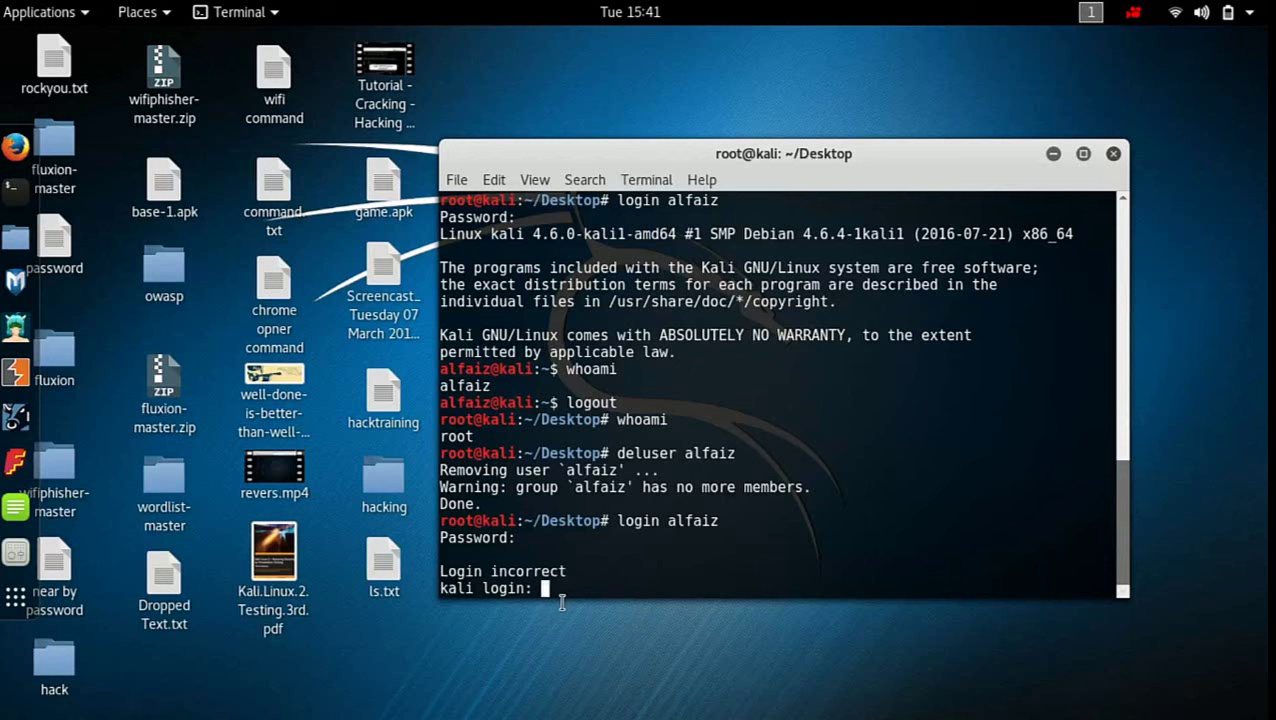
key(ctrl+c)
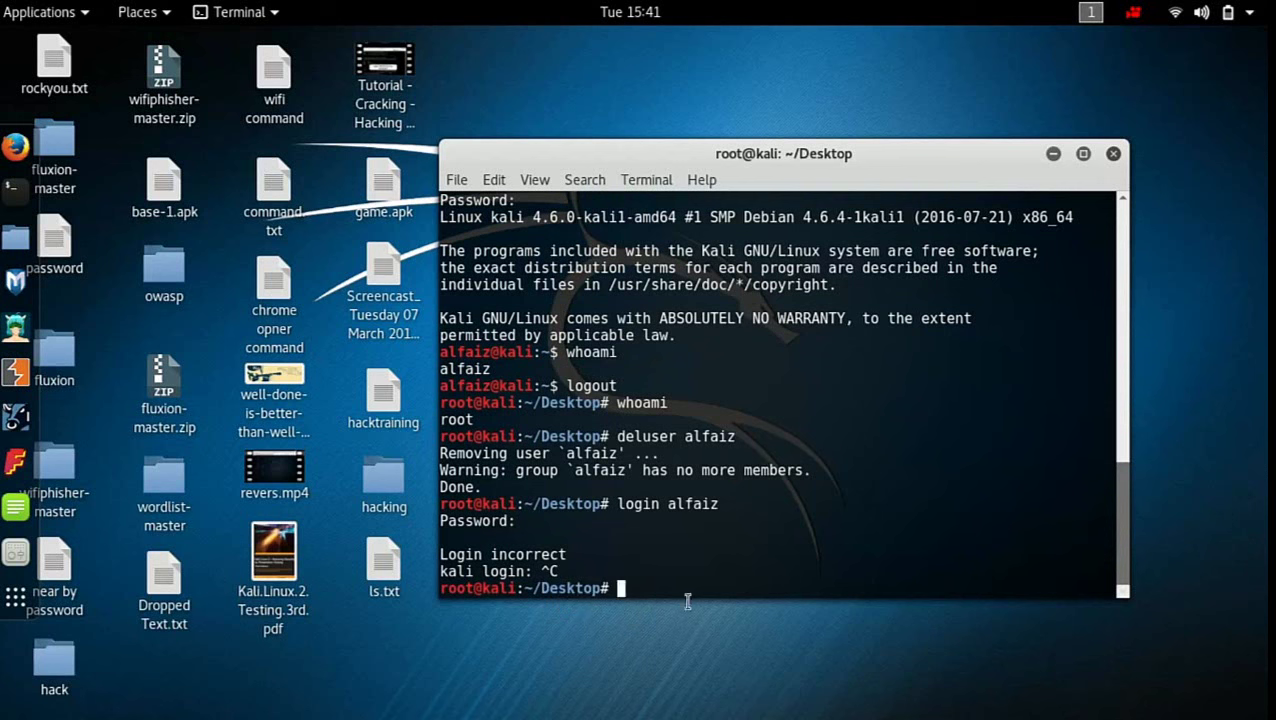
text(login alfaiz)
key(Return)
key(Return)
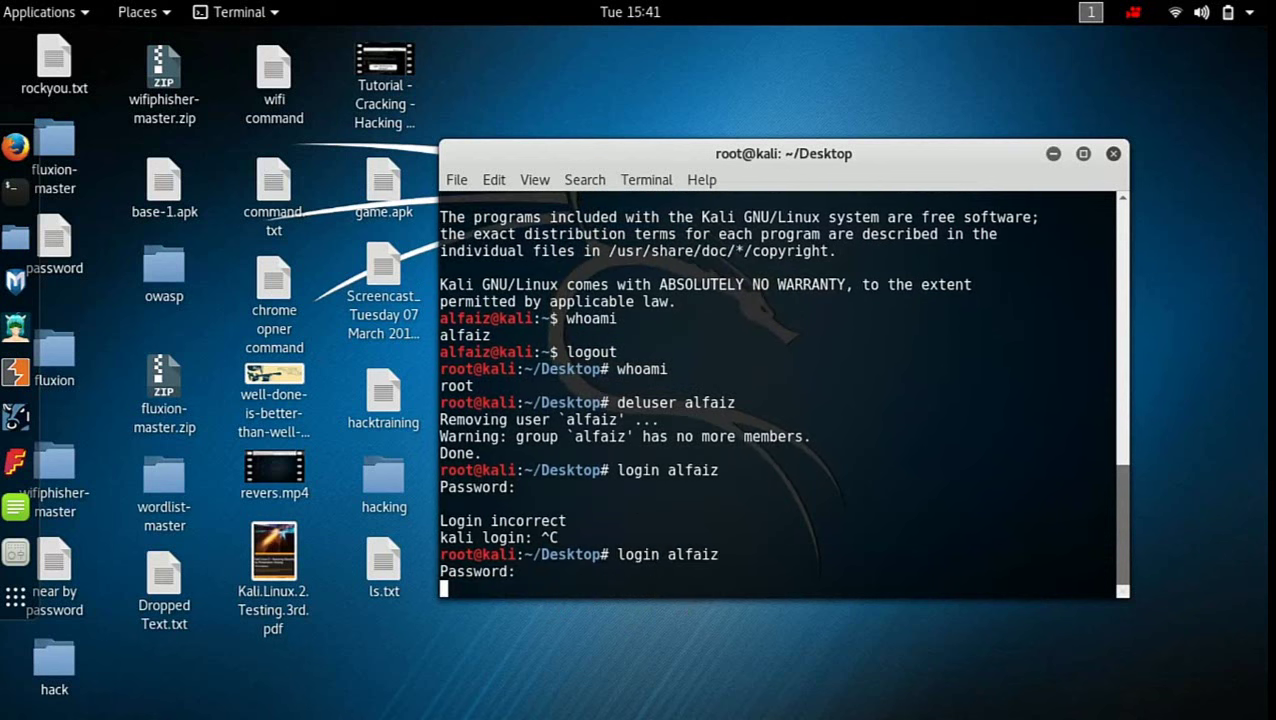
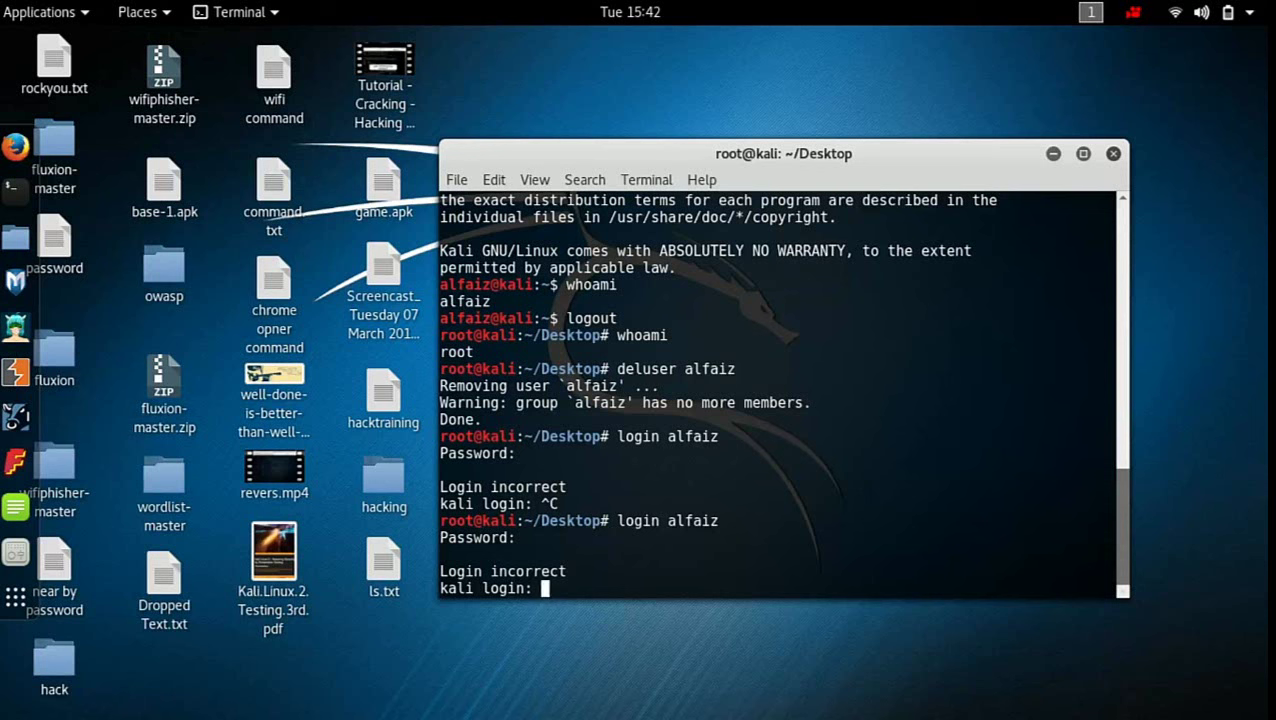
key(ctrl+c)
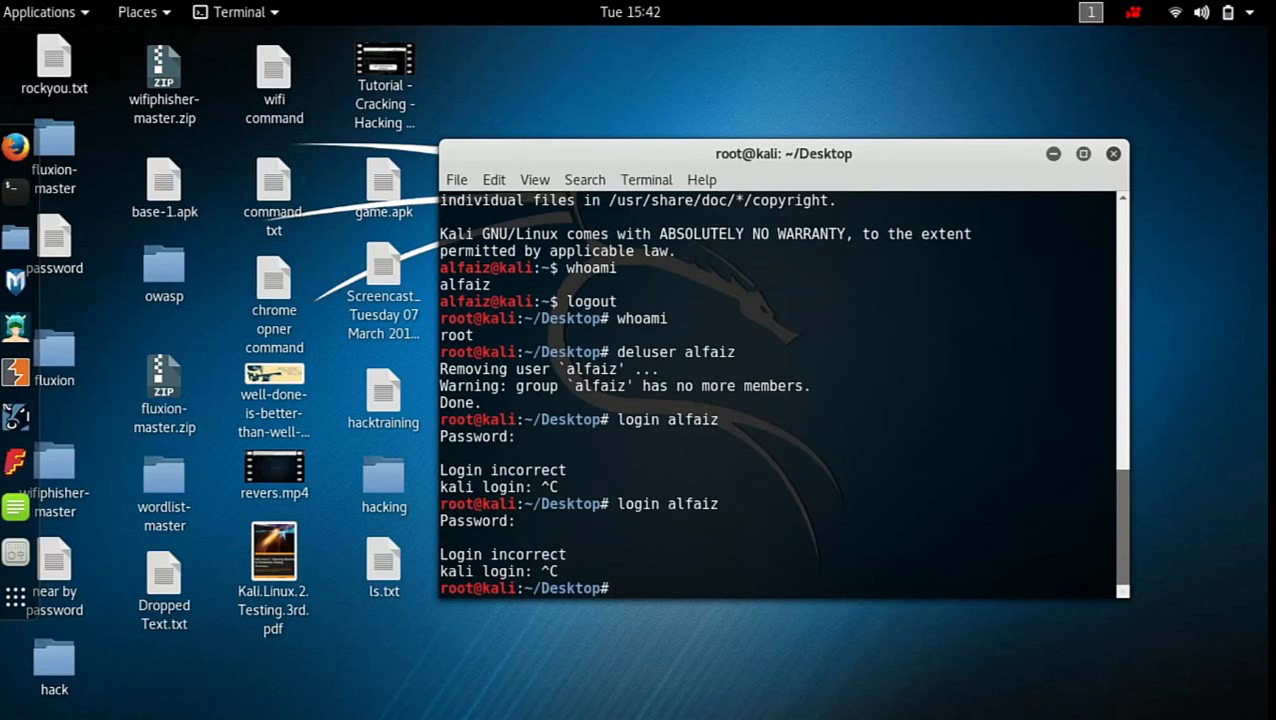
Step: Clear the terminal screen and list the previously run commands with history
text(clear)
key(Return)
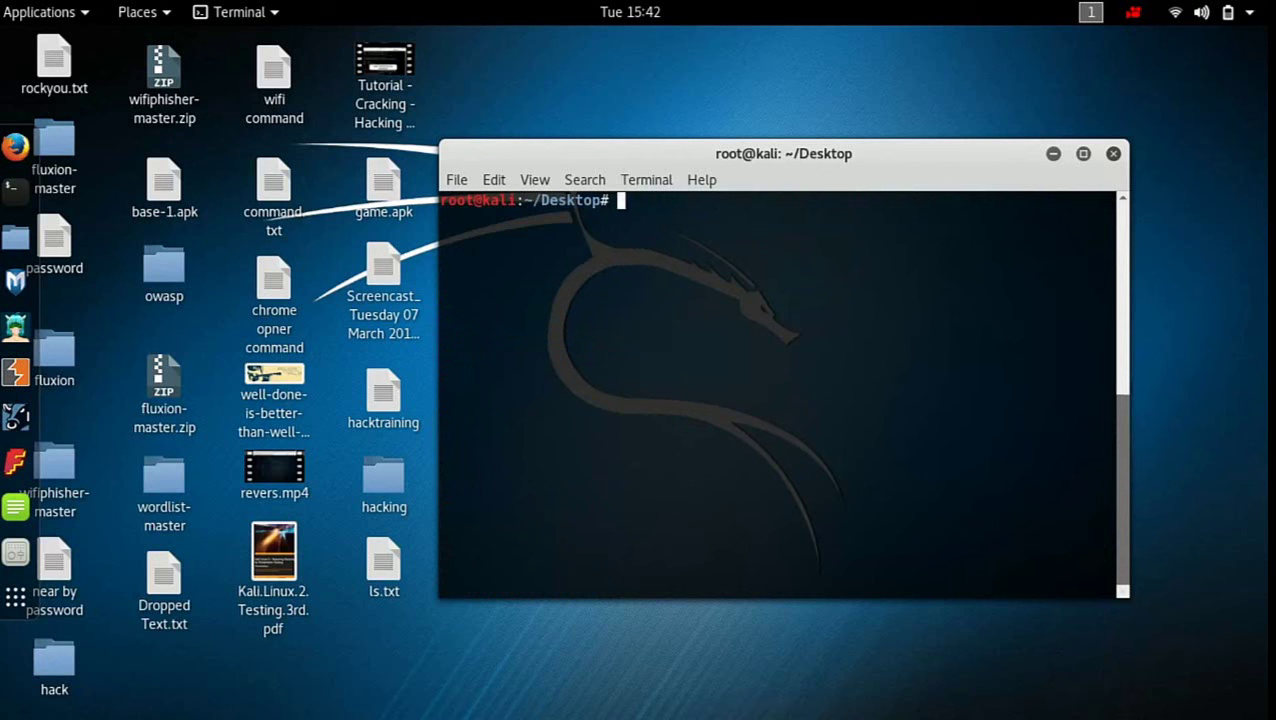
text(hist)
key(BackSpace)
key(BackSpace)
key(BackSpace)
text(istory)
key(Return)
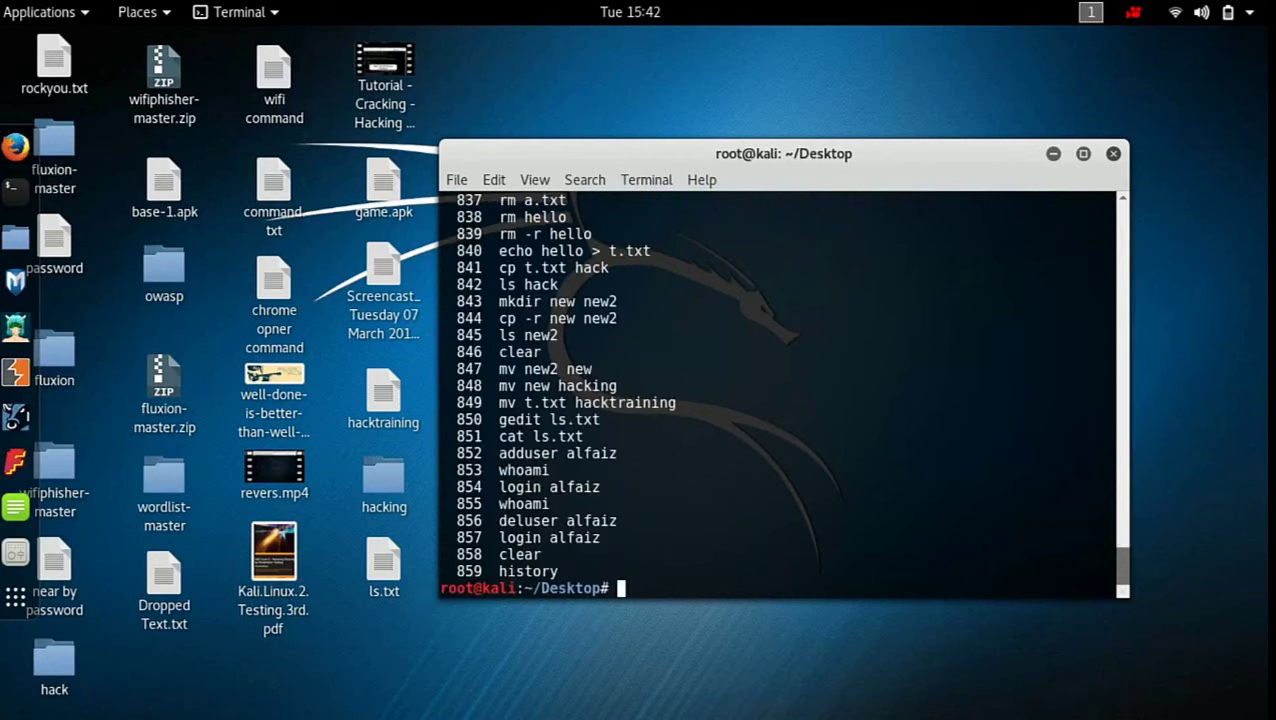
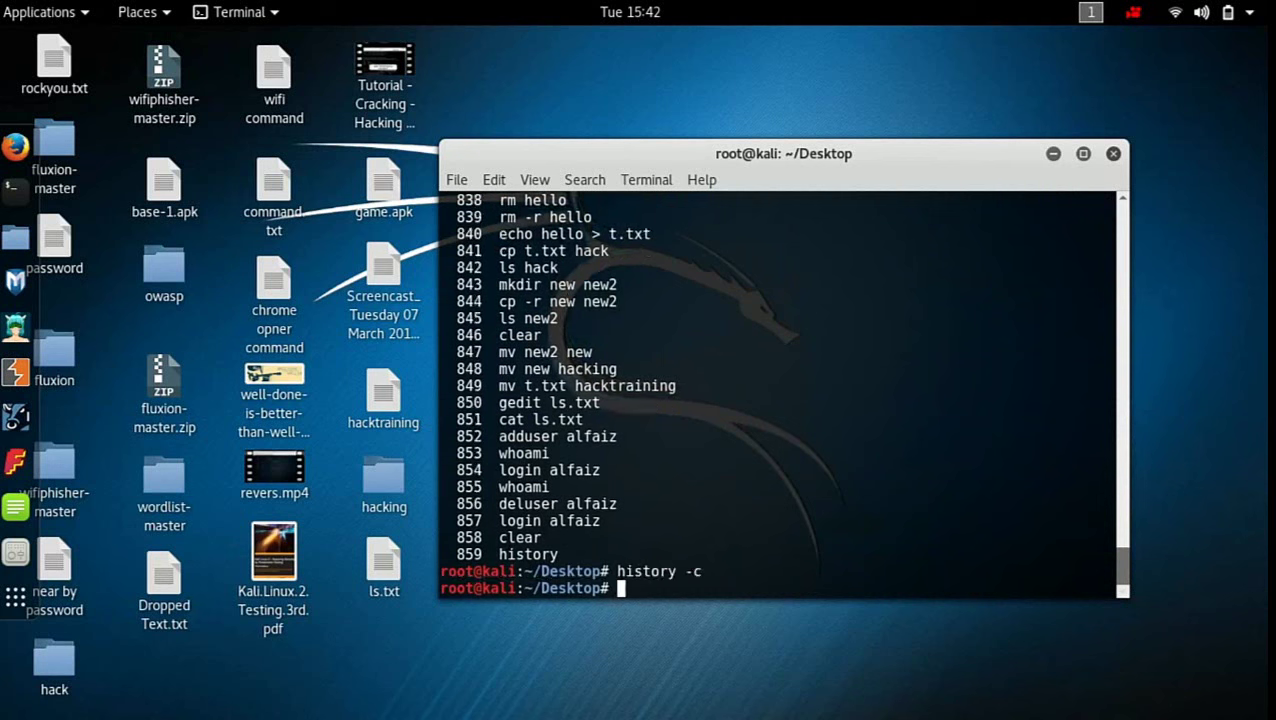
Step: Erase the stored command list with history -c and run history again to check it
text(history)
key(Return)
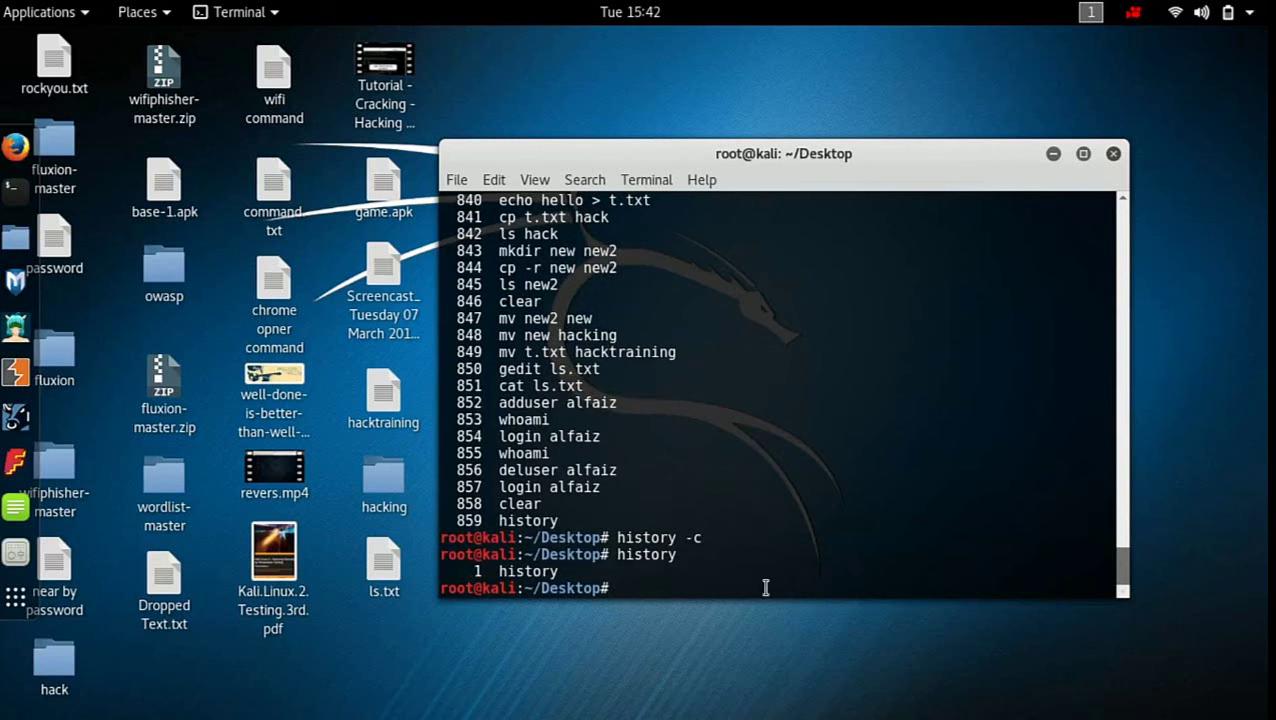
Step: Clear the terminal screen and open a new Desktop file names.txt with gedit, moving the editor window over the terminal
text(clea)
text(r)
key(Return)
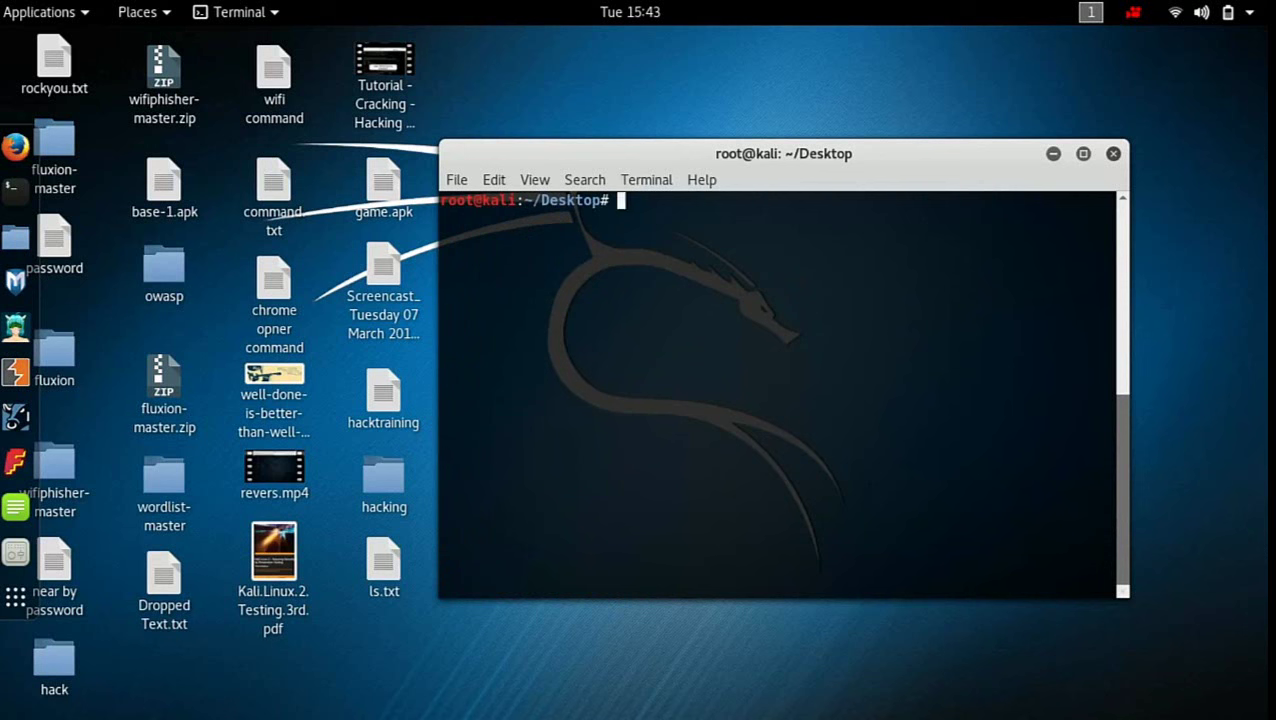
text(gedit names.txt)
key(Return)
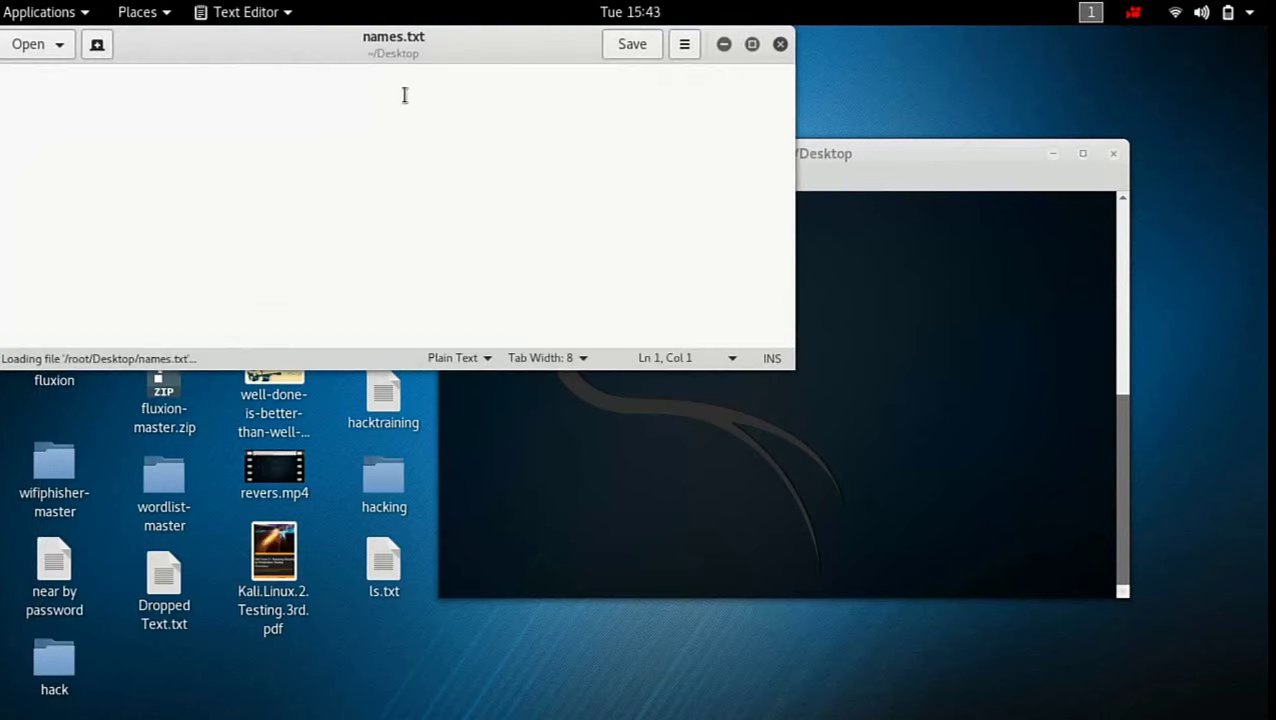
drag(400, 45, 816, 222)
Step: Write hacking, guru, new, hacker and anonymous on separate lines in names.txt, save the file and select all five lines
text(ha)
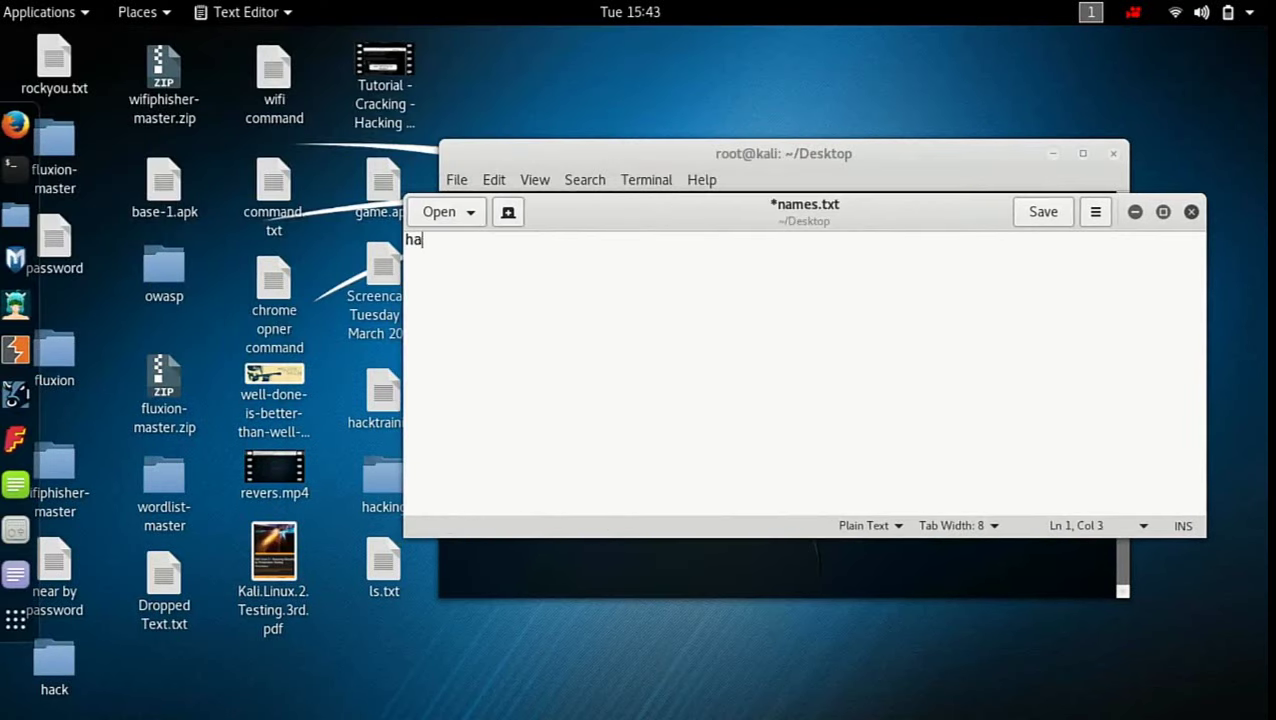
text(cking)
key(Return)
text(guru )
text(new)
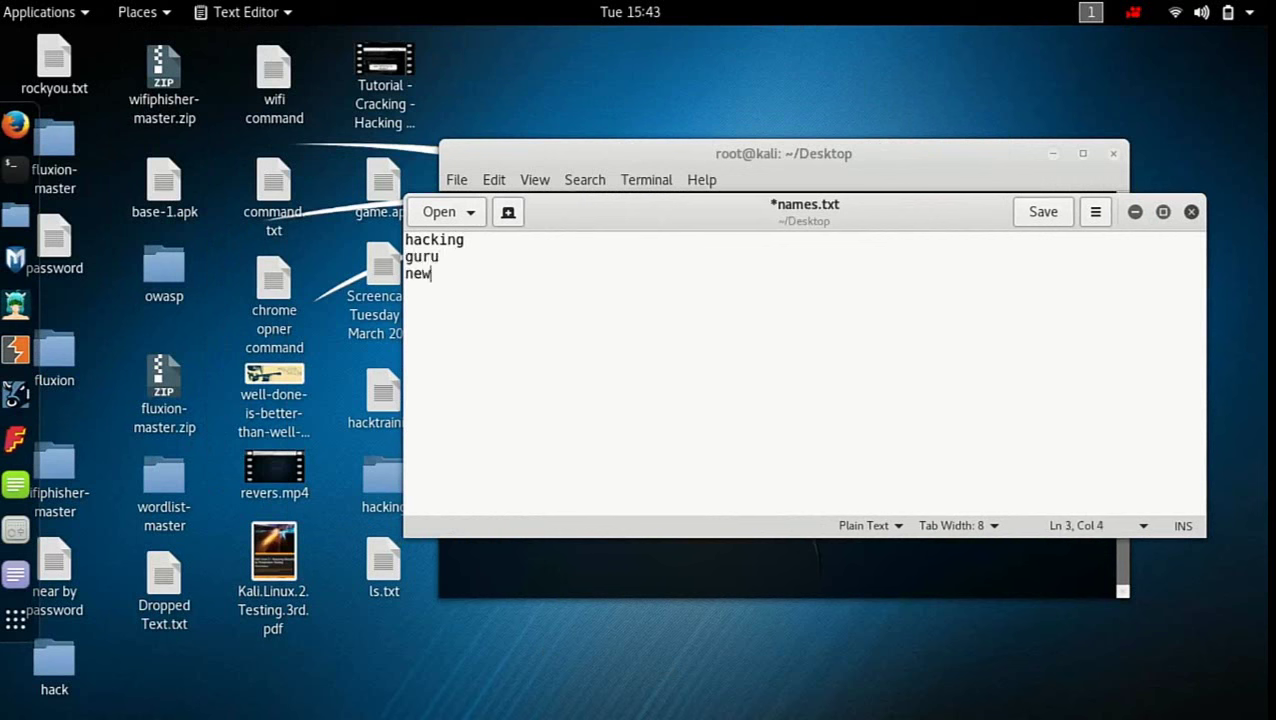
key(Return)
text(hacker)
key(Return)
text(anonymous)
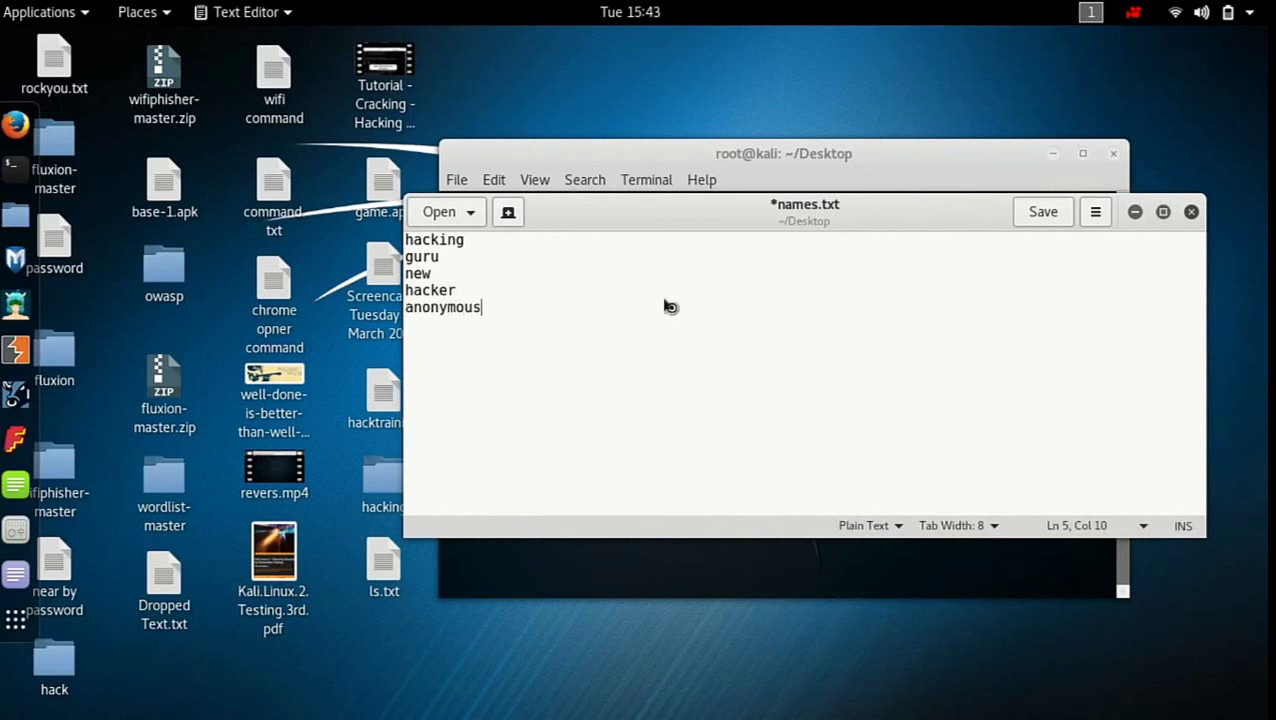
key(ctrl+s)
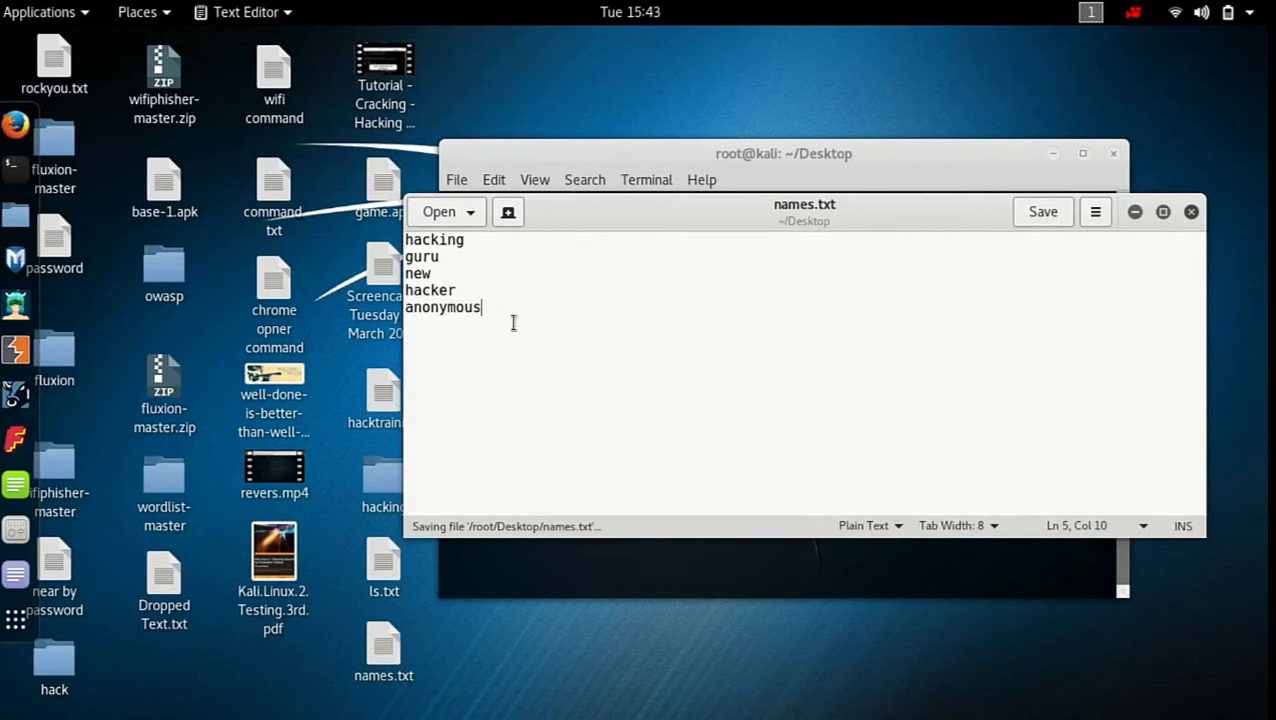
drag(513, 319, 405, 241)
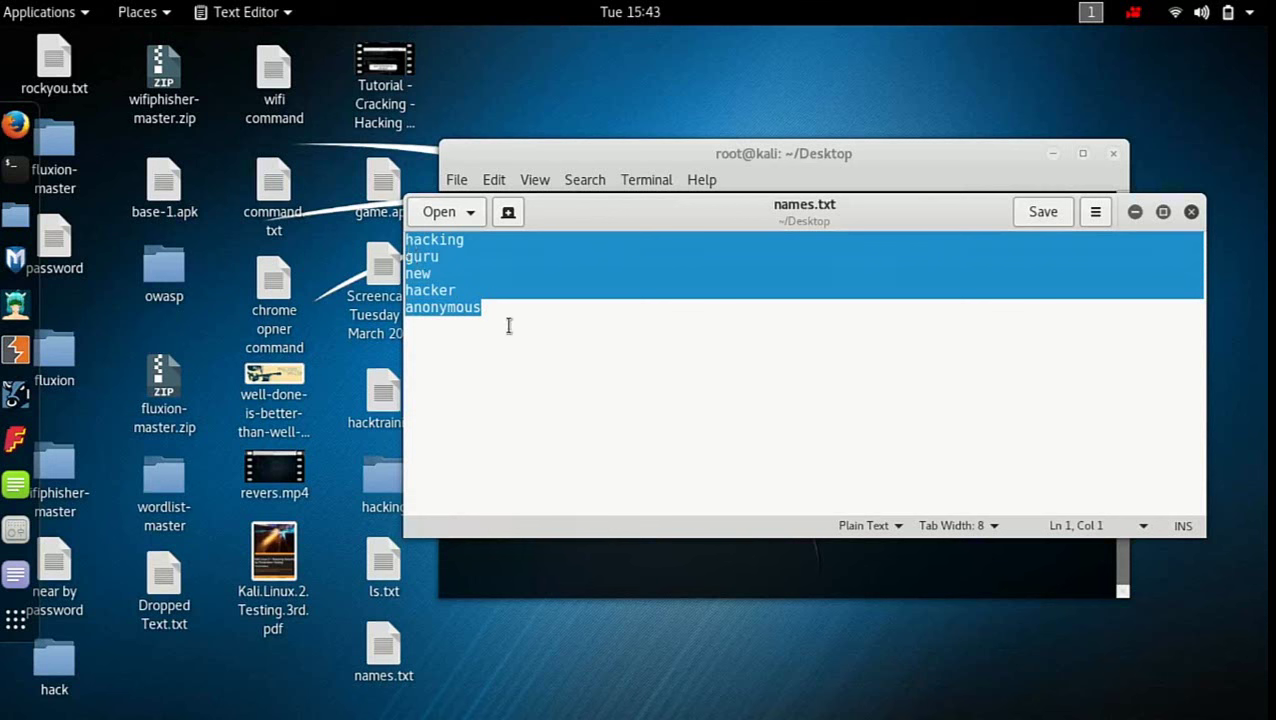
Step: Close the text editor and print the lines of names.txt in alphabetical order with the sort command
click(1192, 212)
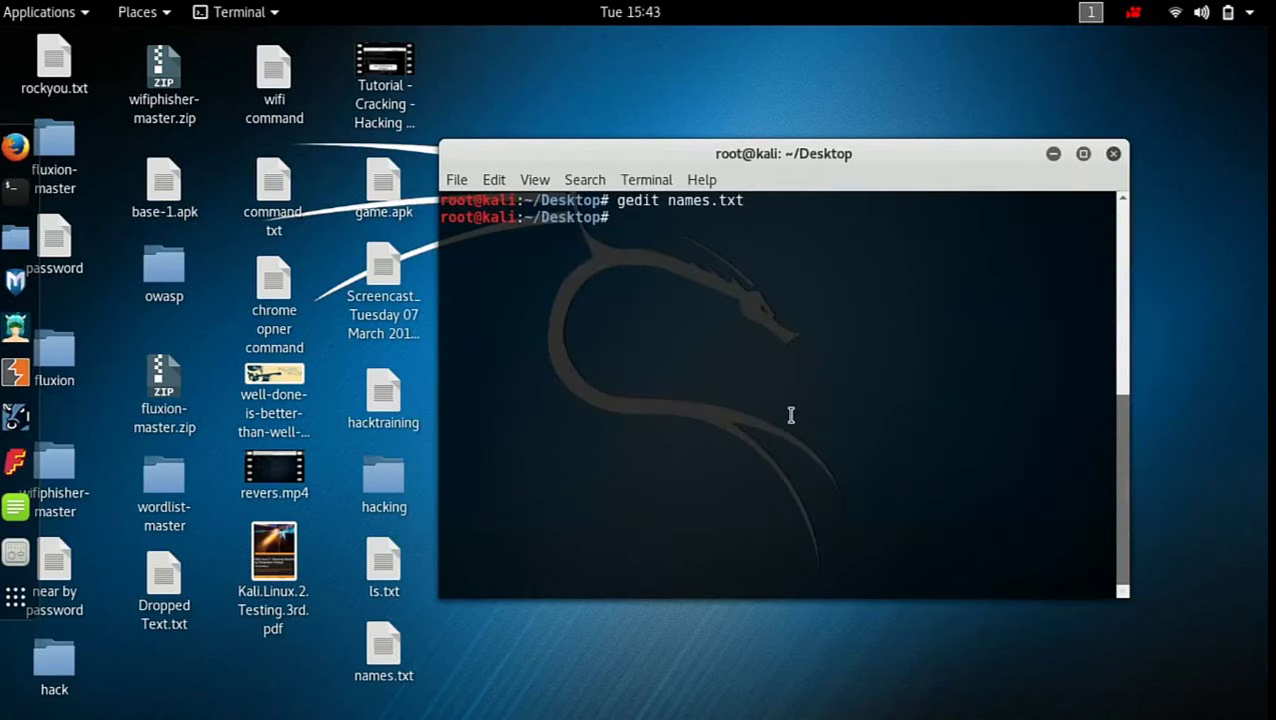
text(sort names.txt)
key(Return)
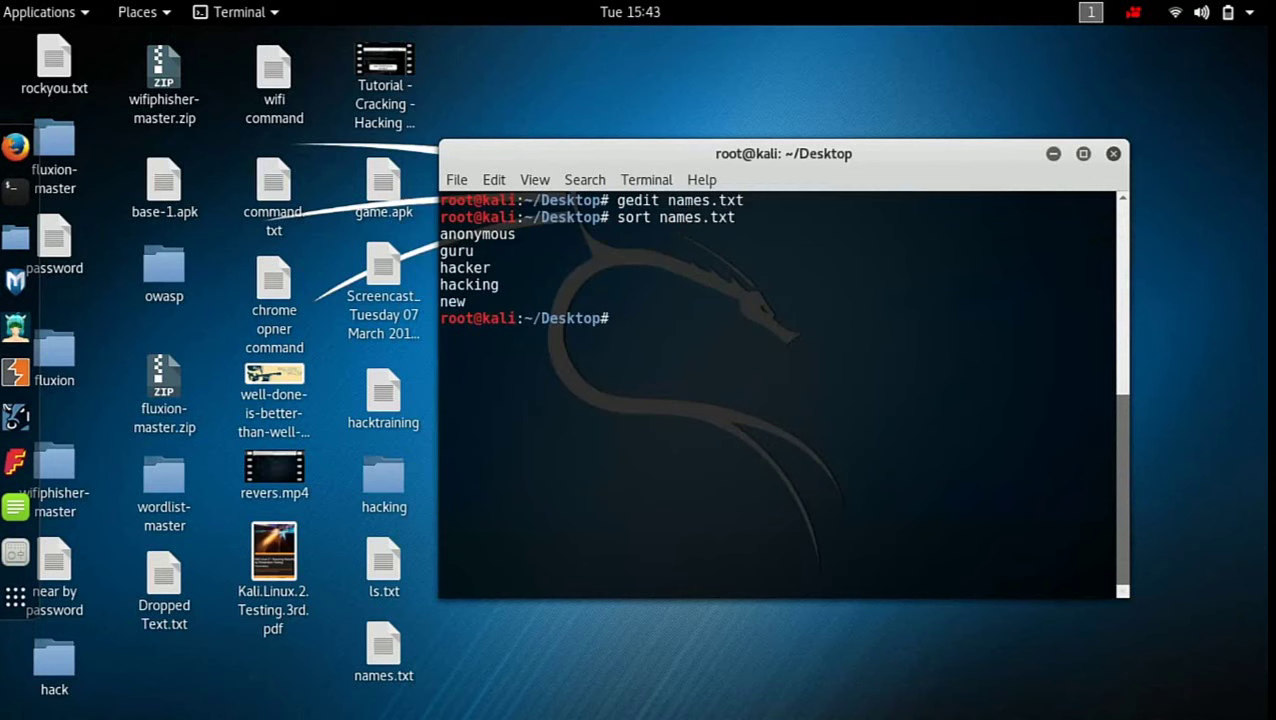
Step: Open names.txt from the desktop, compare its line order with the sorted terminal output, and close the editor
click(388, 642)
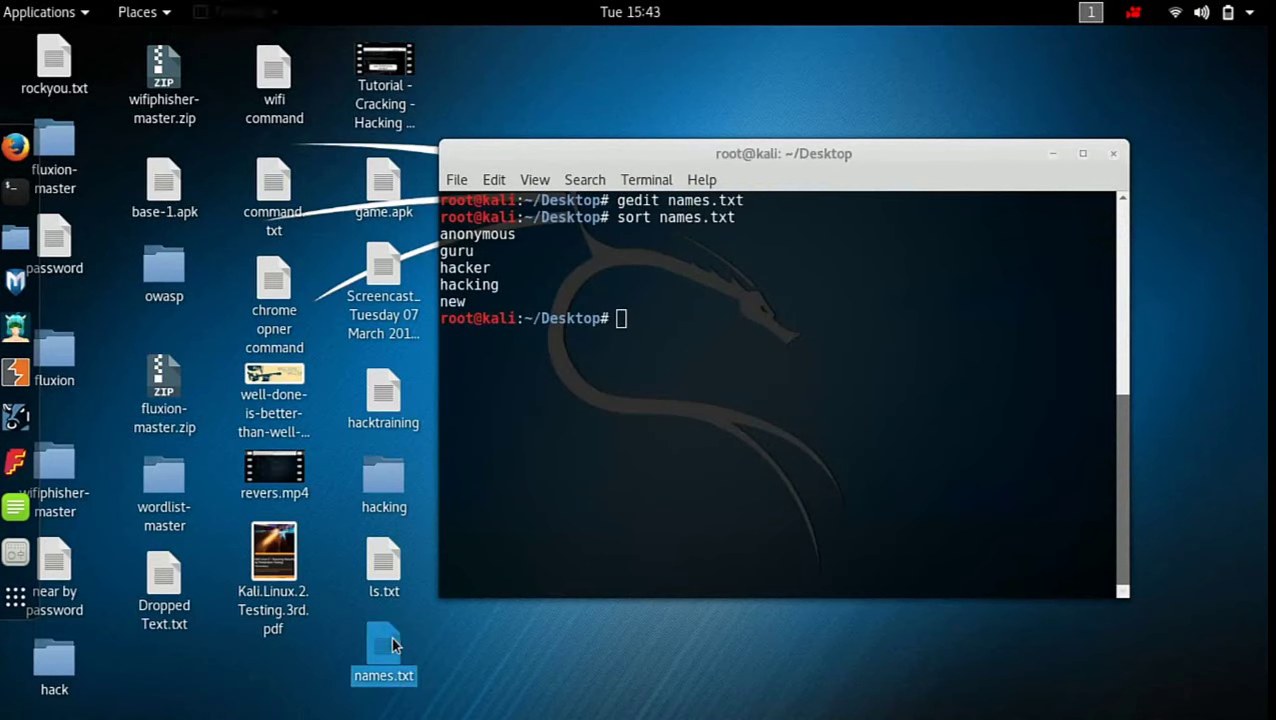
double_click(391, 636)
drag(405, 43, 1102, 306)
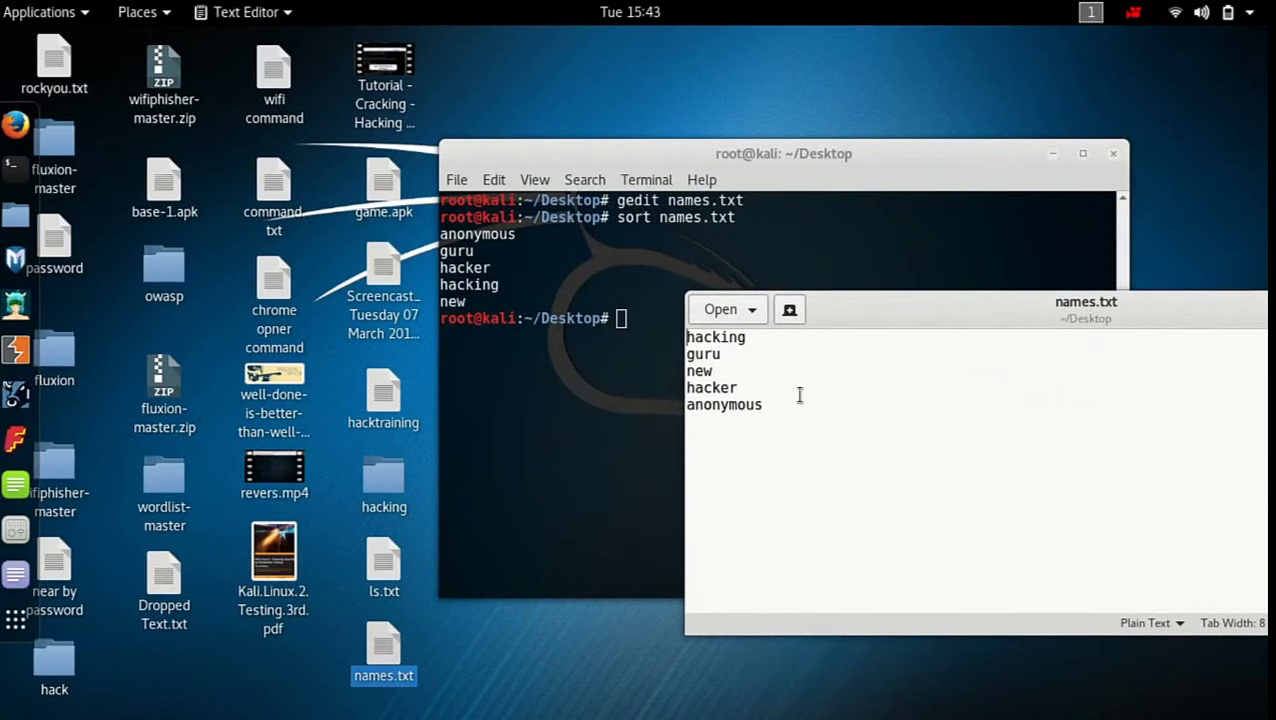
drag(809, 435, 699, 348)
click(713, 372)
drag(443, 236, 495, 320)
click(803, 433)
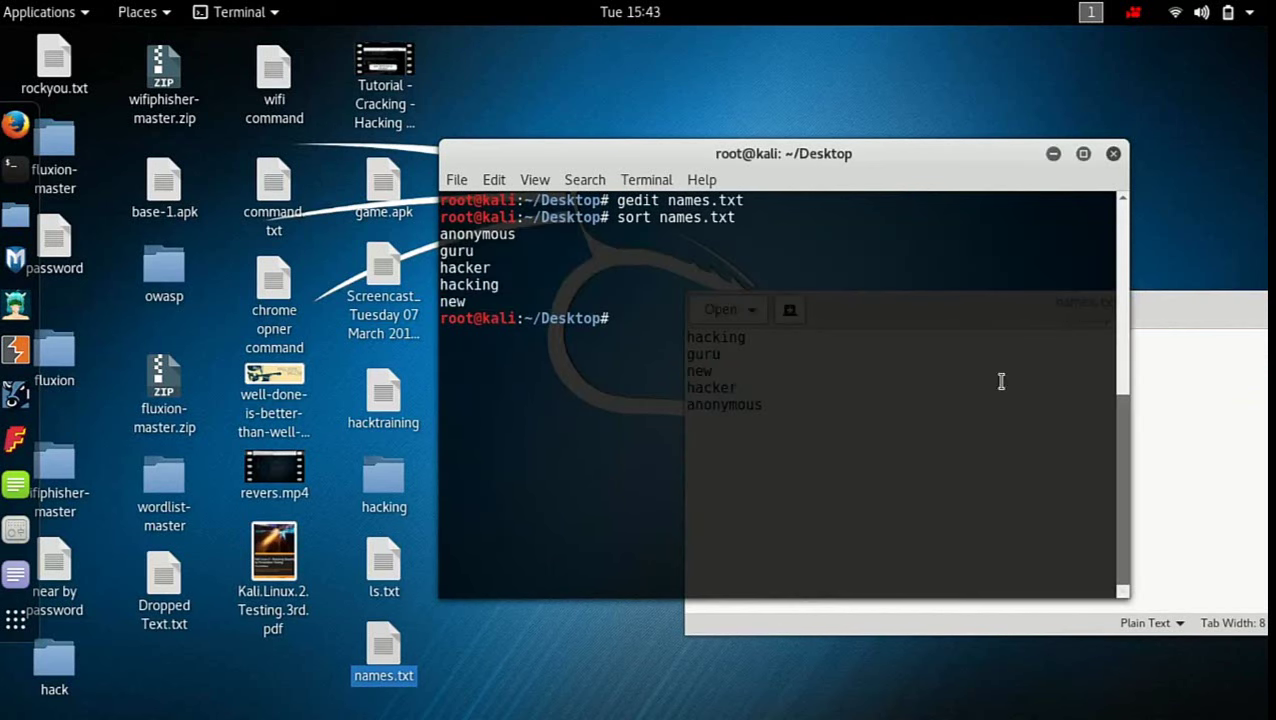
click(1163, 322)
click(1149, 340)
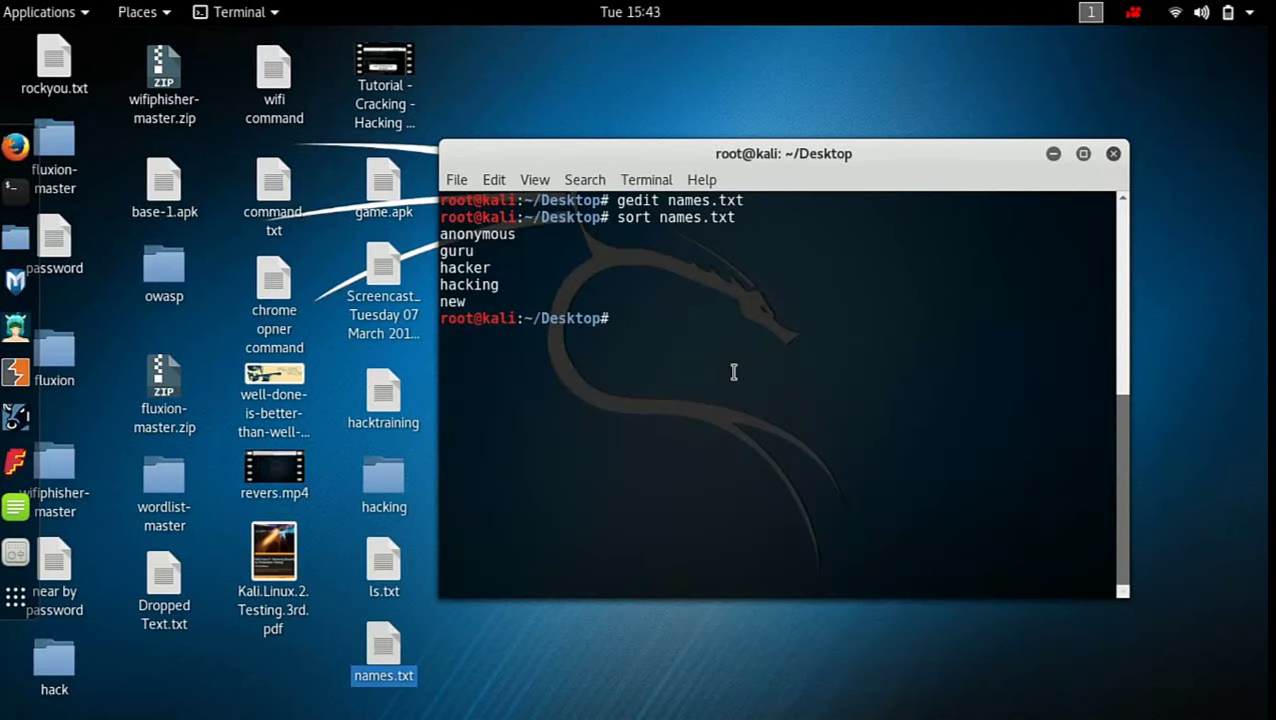
text(sort names.txt ')
key(Return)
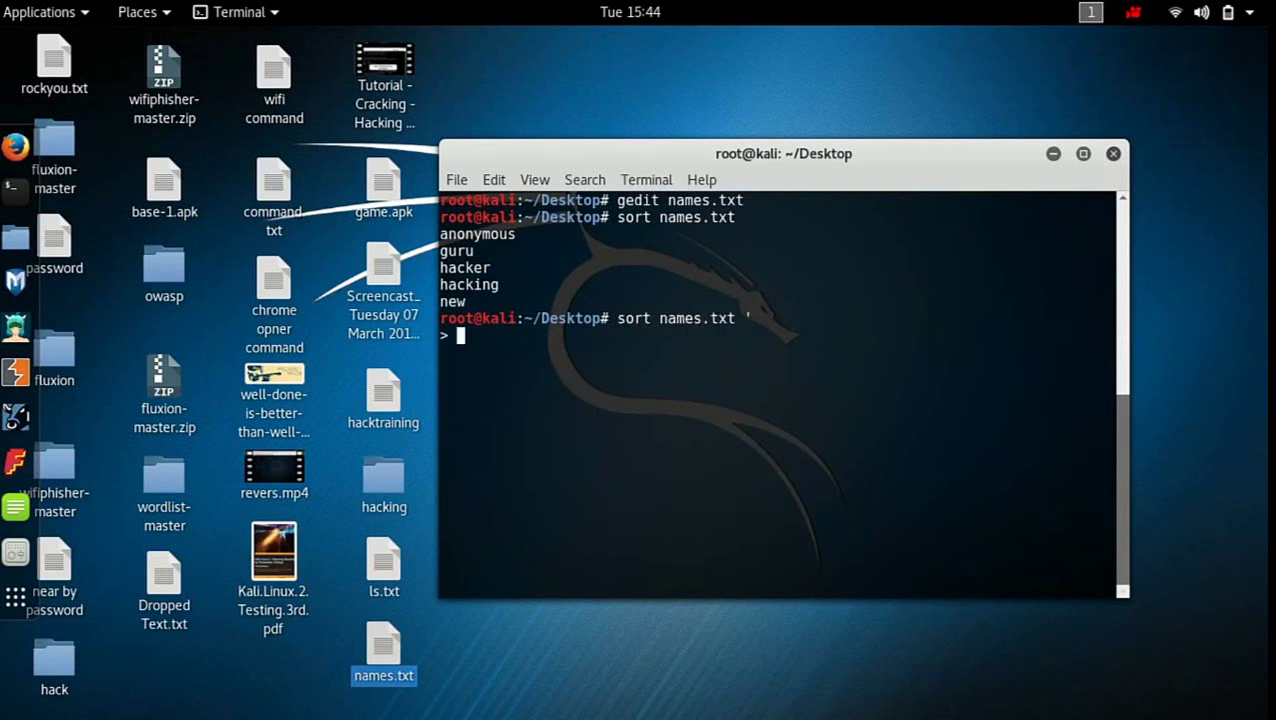
key(Return)
key(ctrl+c)
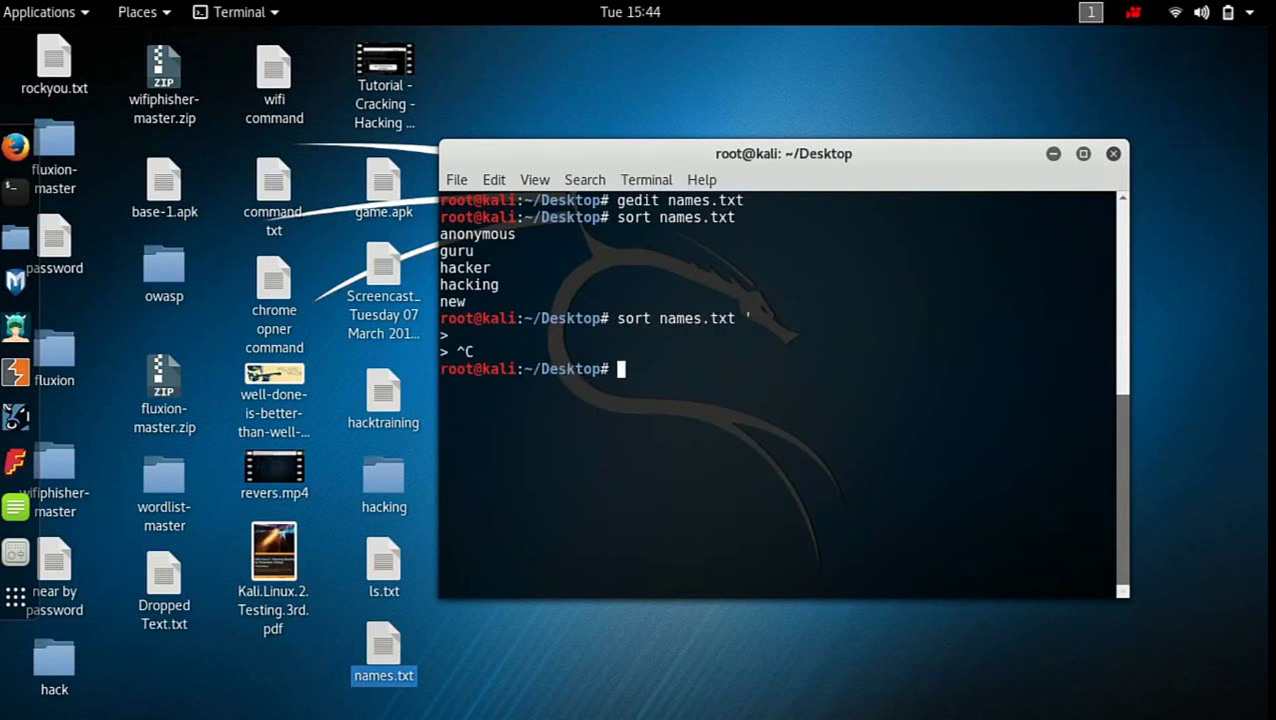
Step: Run sort names.txt again without the stray quote and highlight the sorted lines to review them
key(Up)
key(BackSpace)
key(BackSpace)
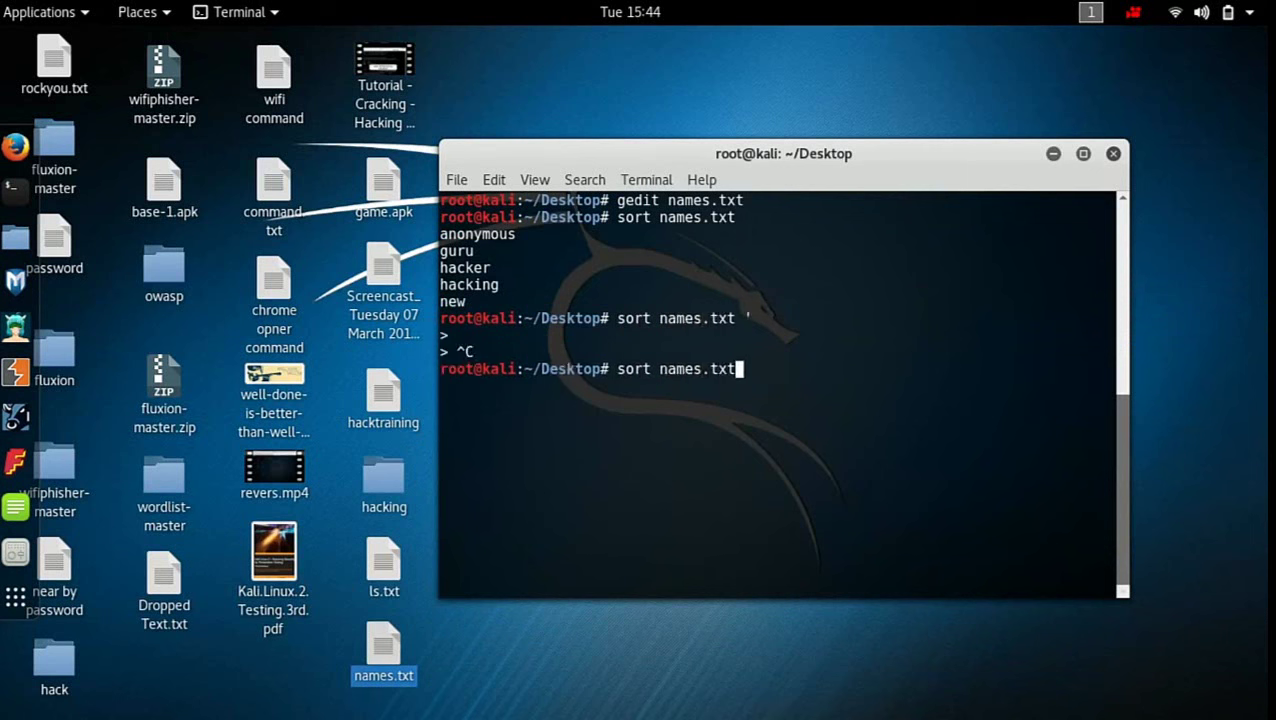
key(Return)
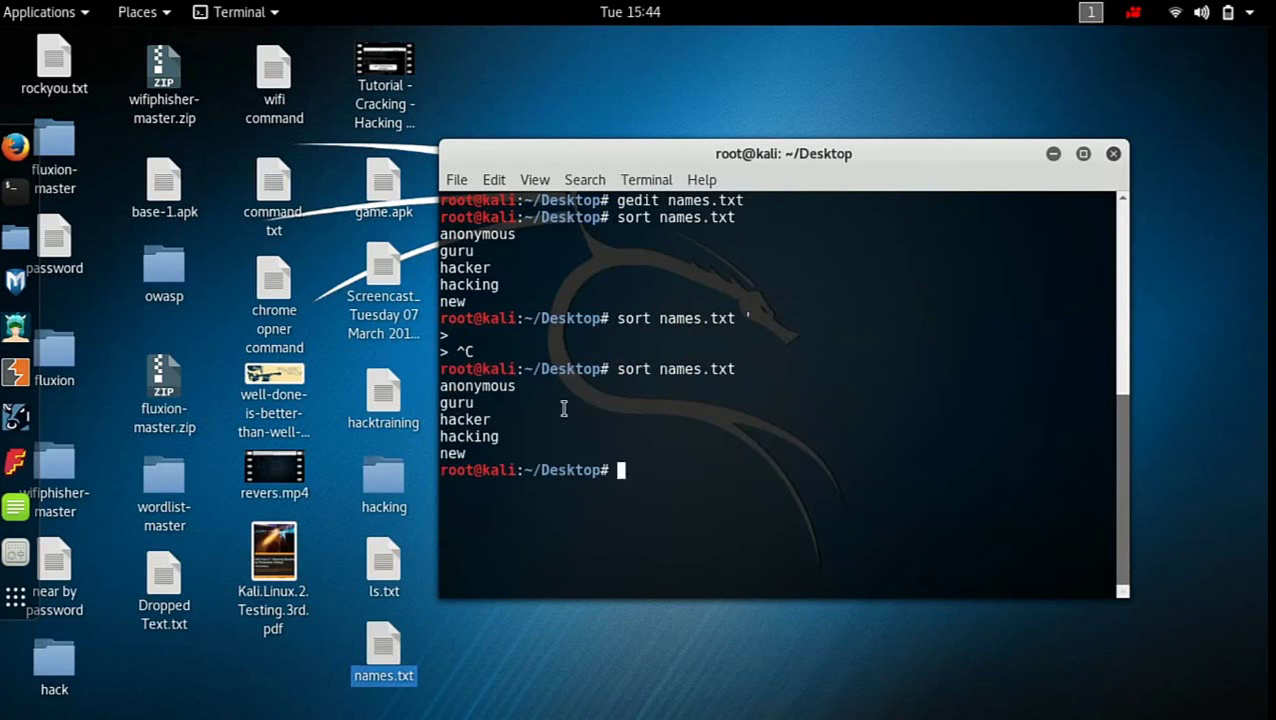
drag(497, 470, 457, 405)
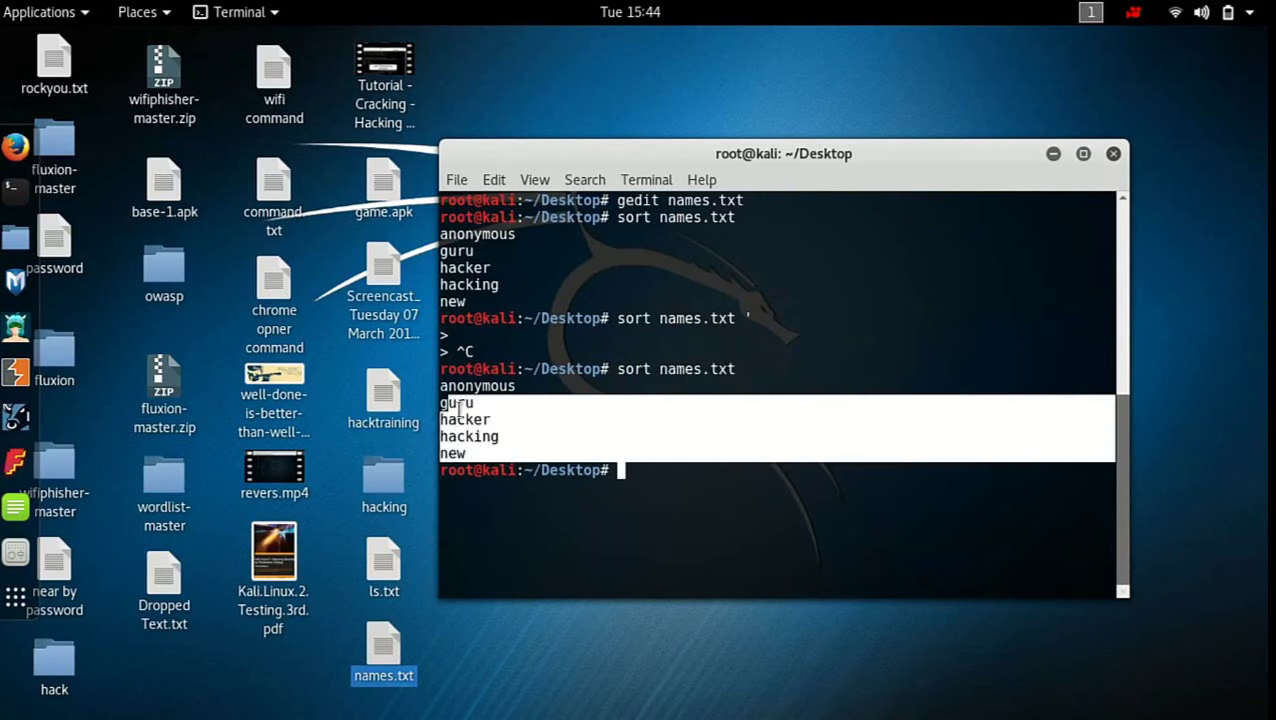
click(692, 507)
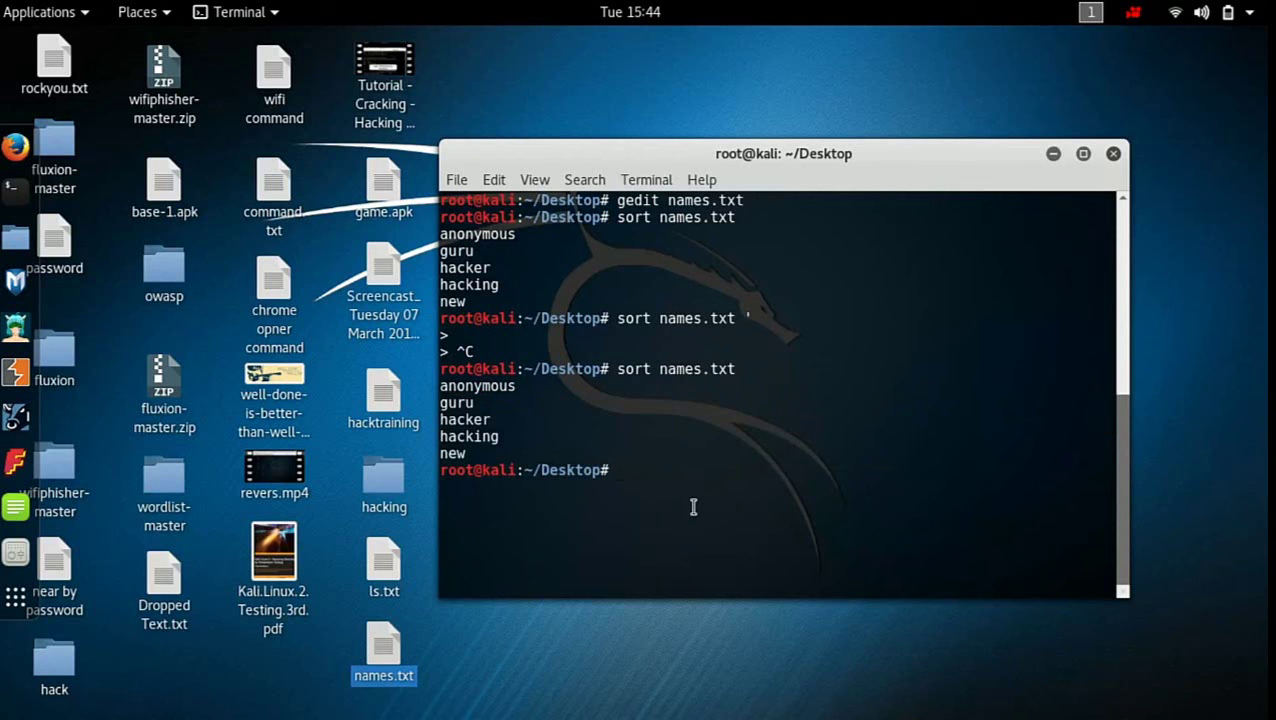
Step: Write the sorted contents of names.txt to a new Desktop file named new_names.txt using output redirection
text(sort names.txt >)
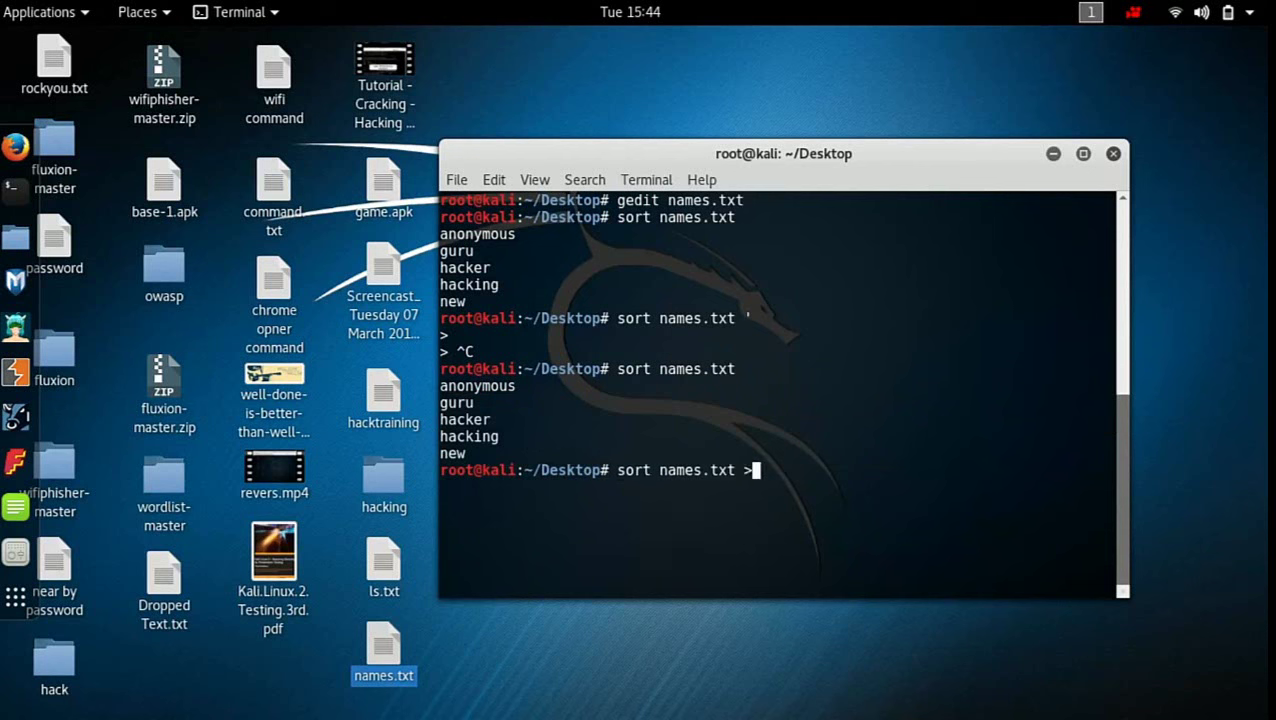
text( new_names.txt)
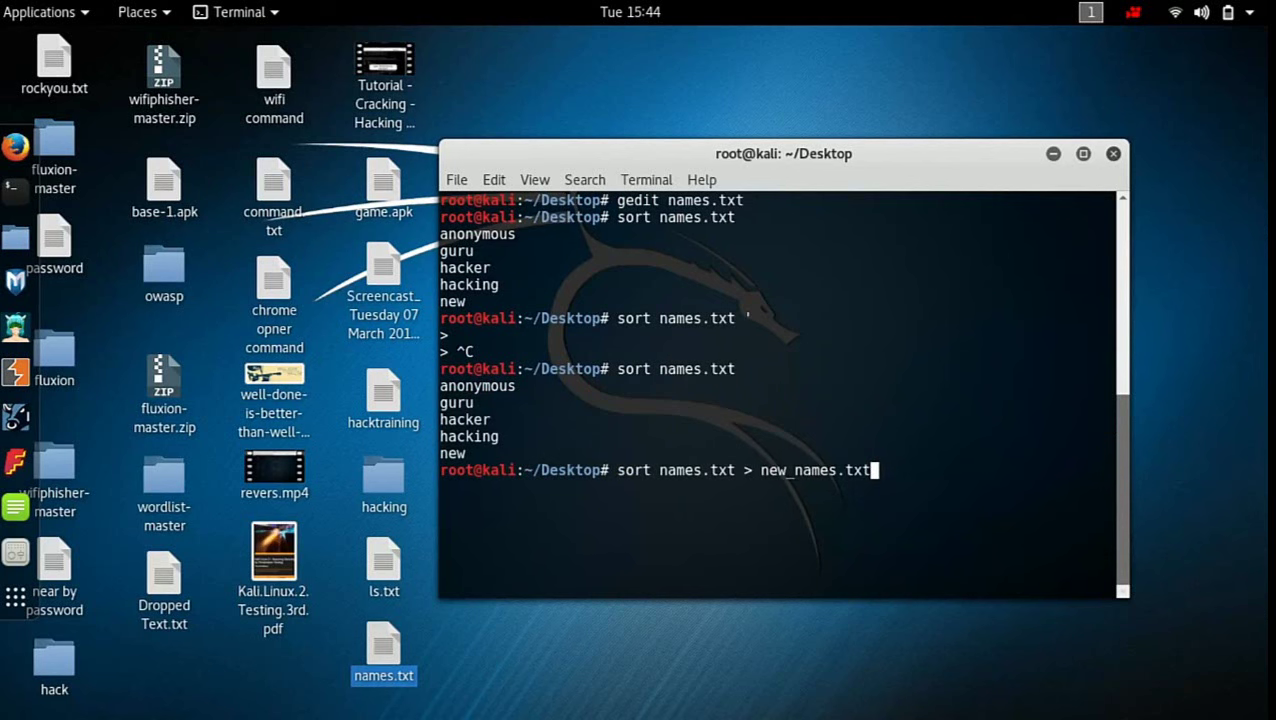
key(Return)
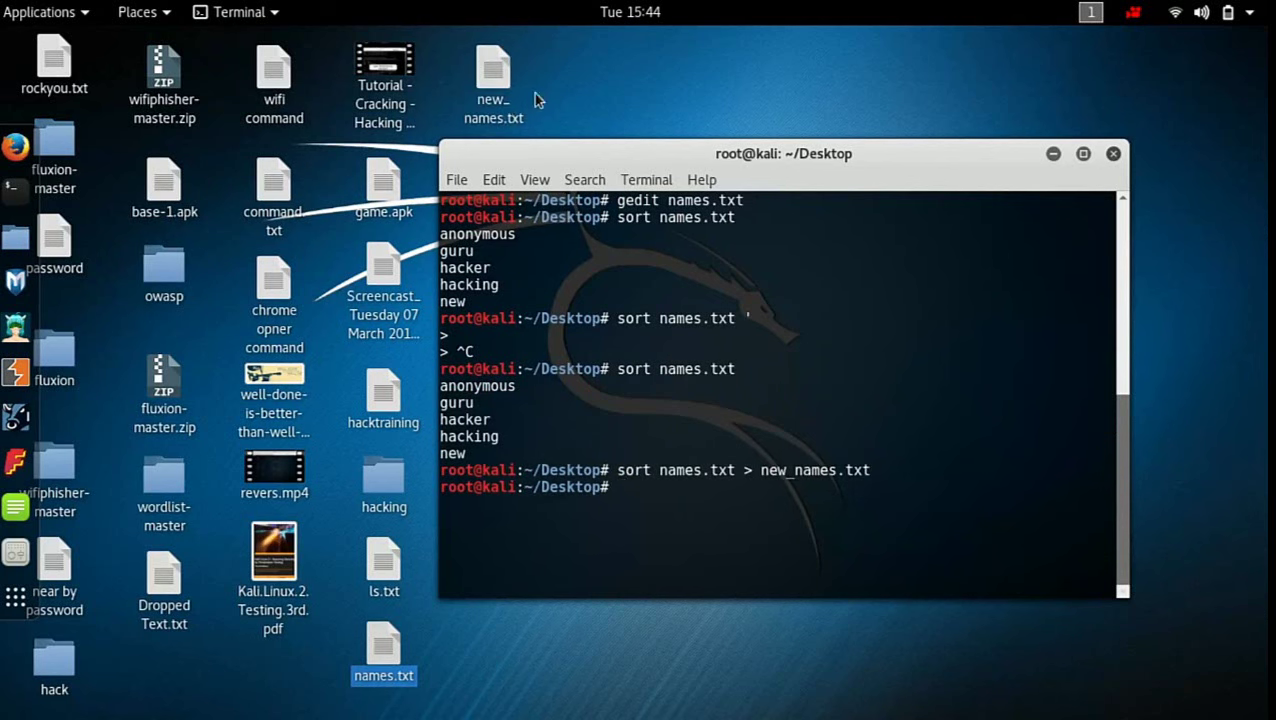
Step: Open new_names.txt and names.txt from the desktop, compare their line order, and close the editor
double_click(495, 105)
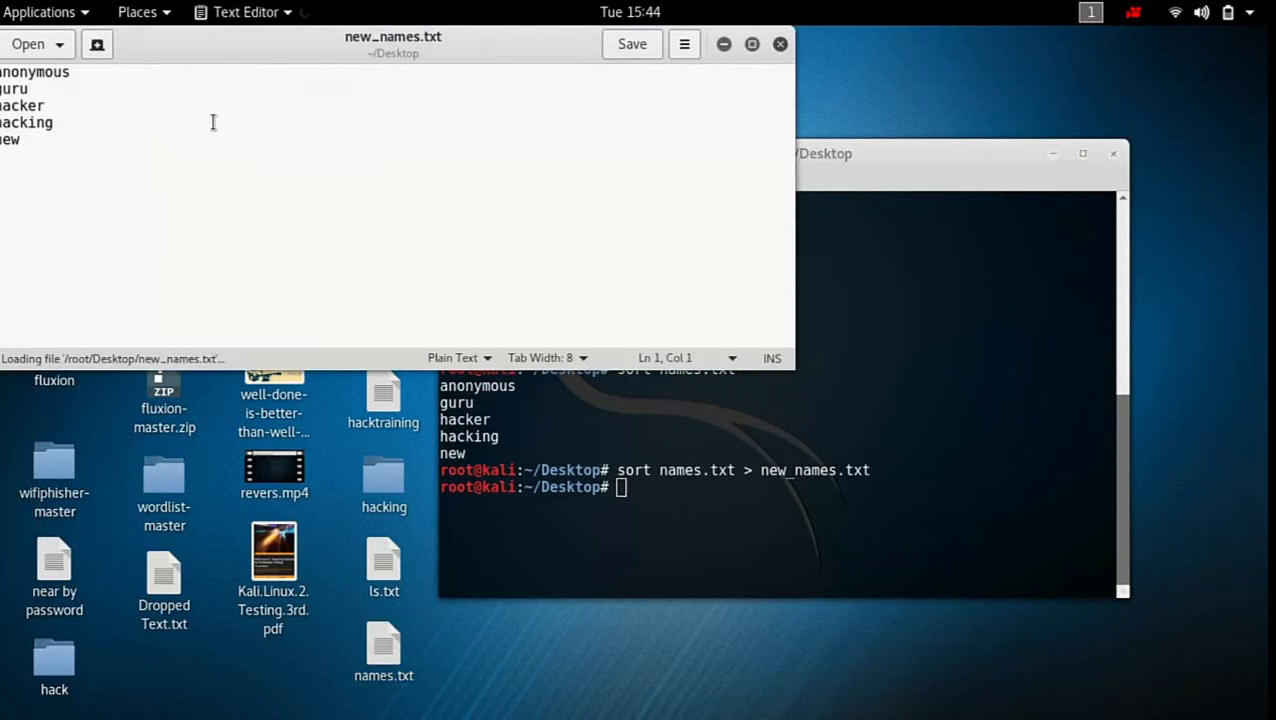
drag(46, 146, 5, 70)
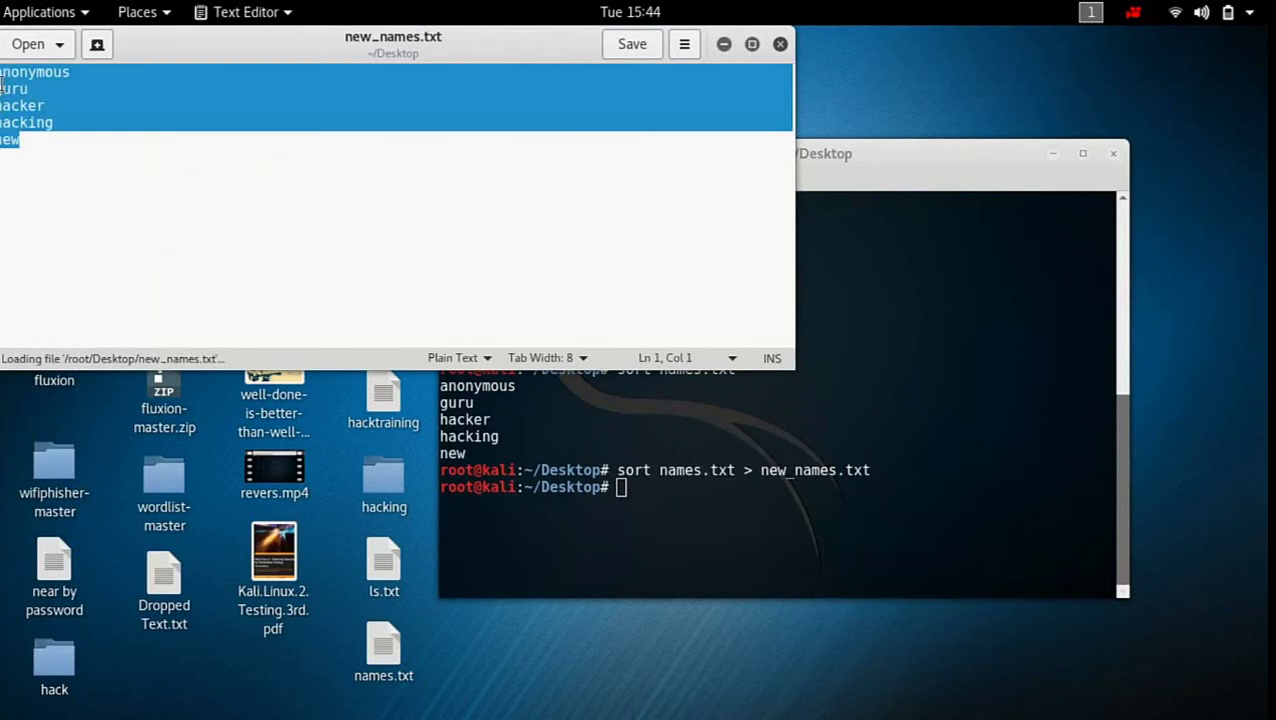
click(386, 650)
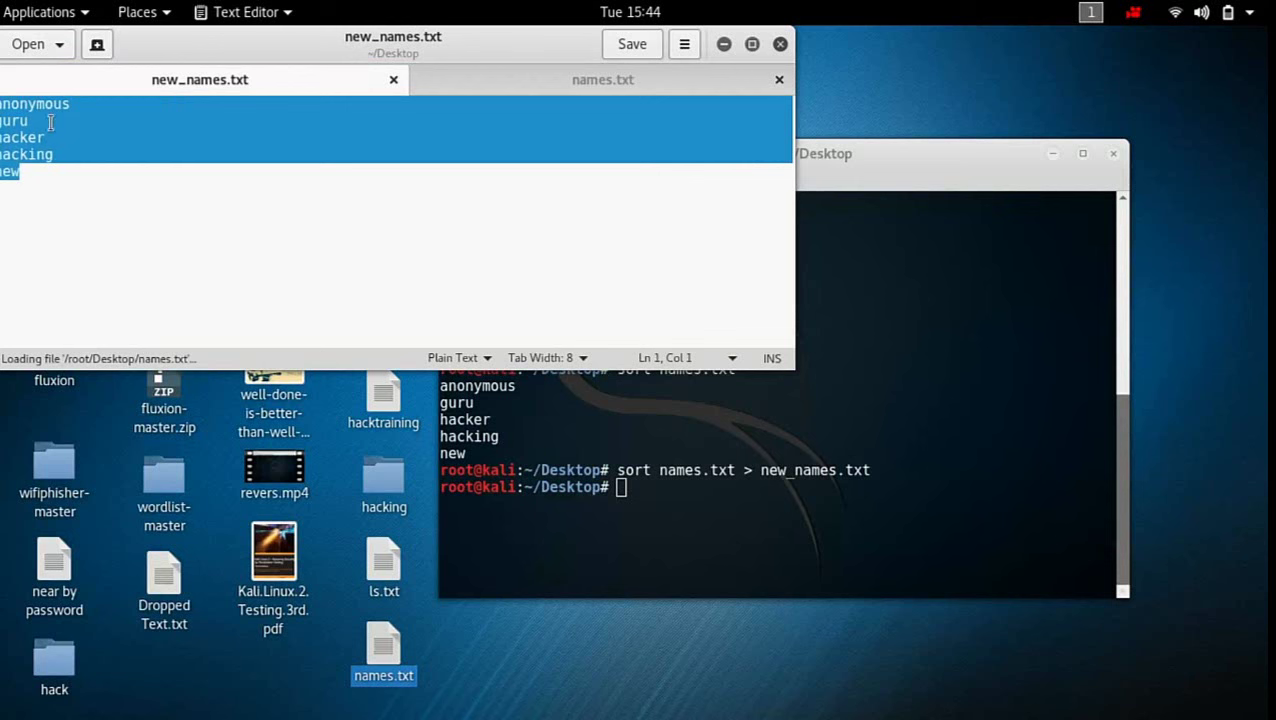
click(538, 88)
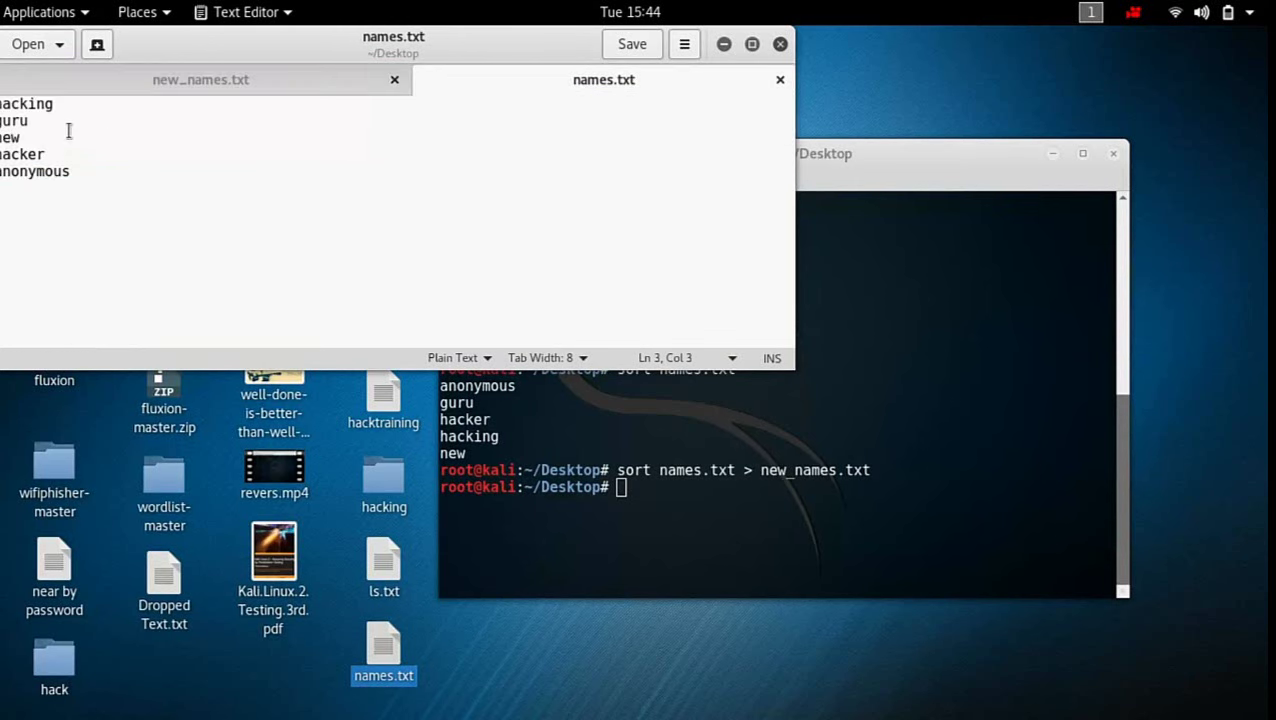
click(781, 46)
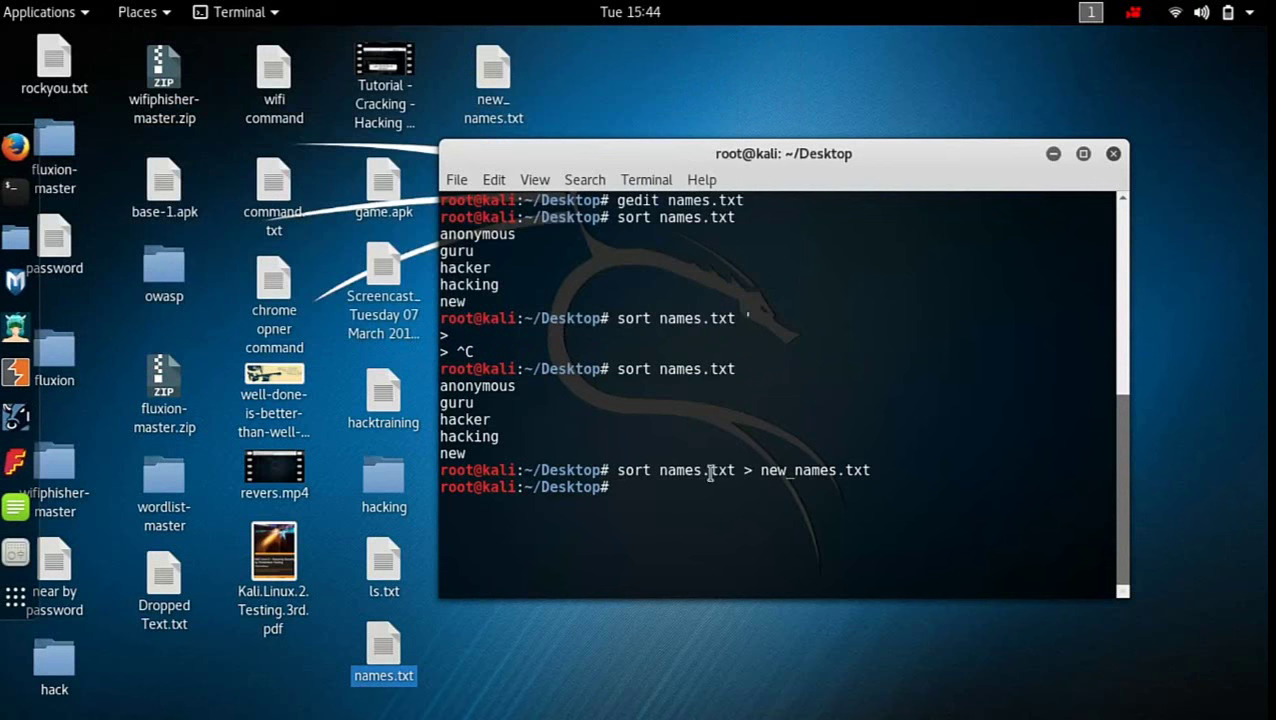
Step: Clear the terminal screen and list the network interfaces with ifconfig
text(clear)
key(Return)
text(ifconfig)
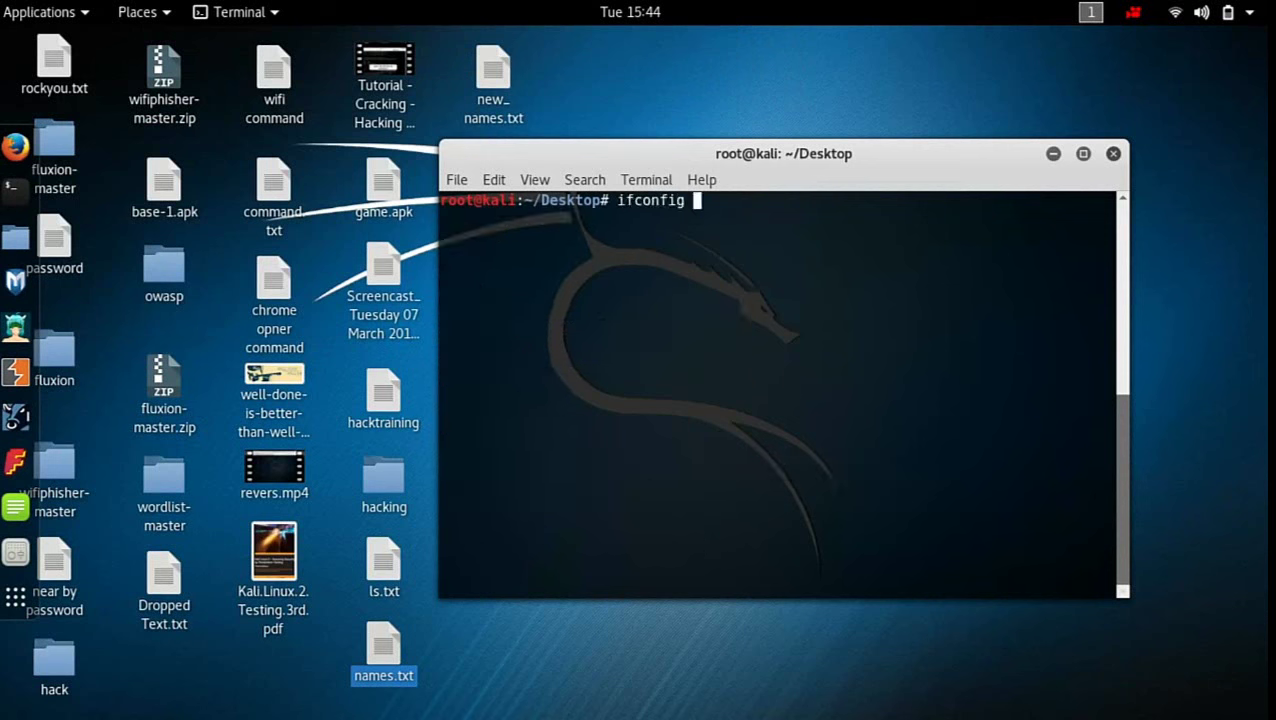
key(Return)
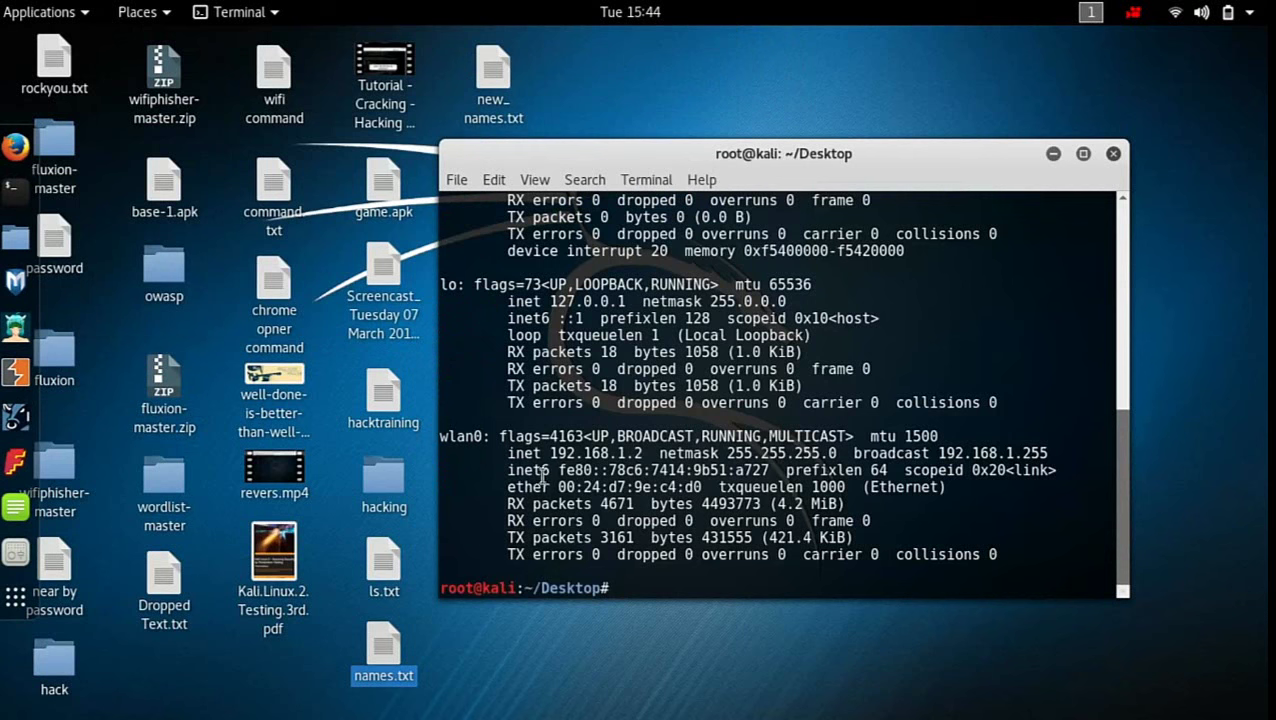
Step: Examine the wlan0 IP address and the eth0 interface name and hardware address in the ifconfig output
drag(549, 455, 645, 466)
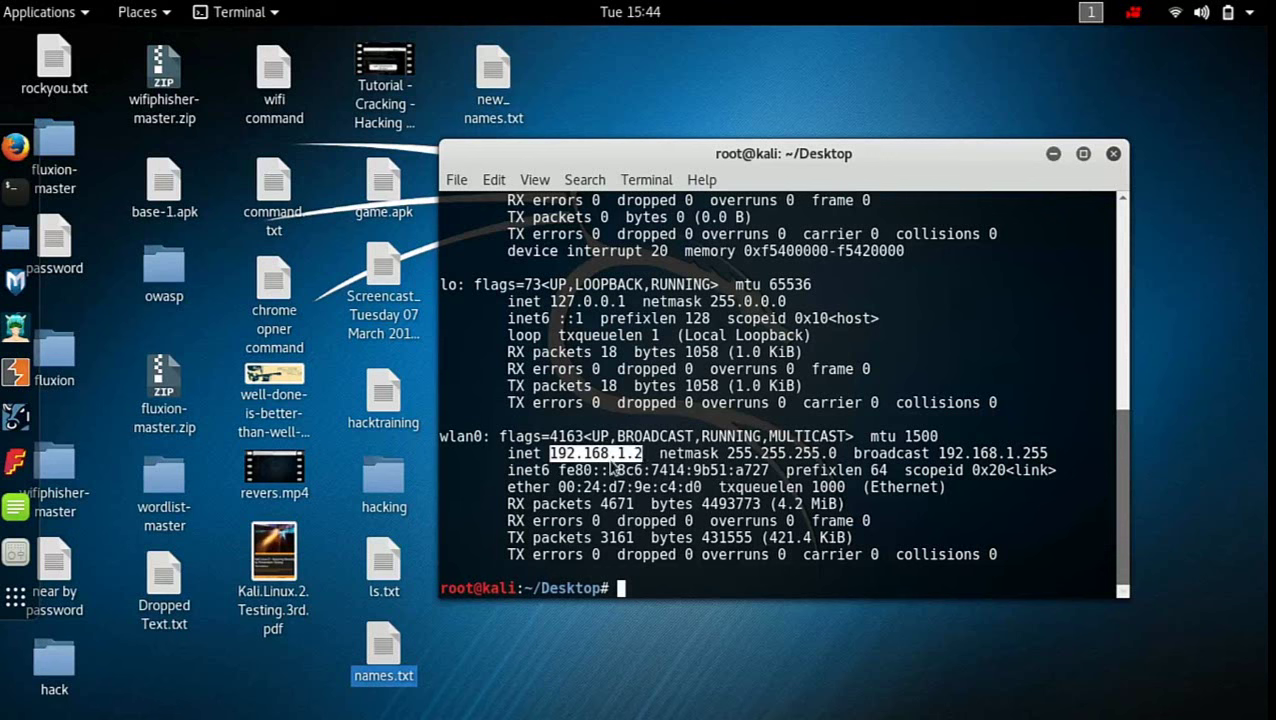
drag(440, 440, 652, 462)
click(704, 416)
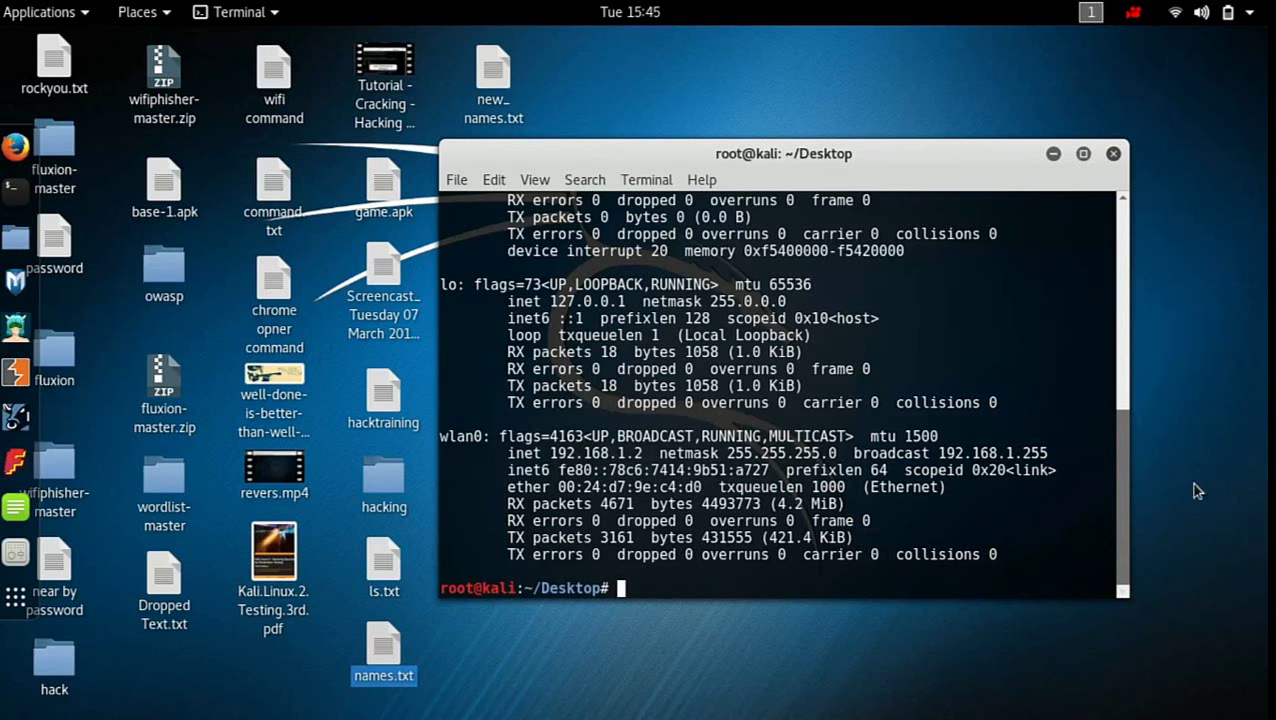
drag(1126, 498, 1125, 434)
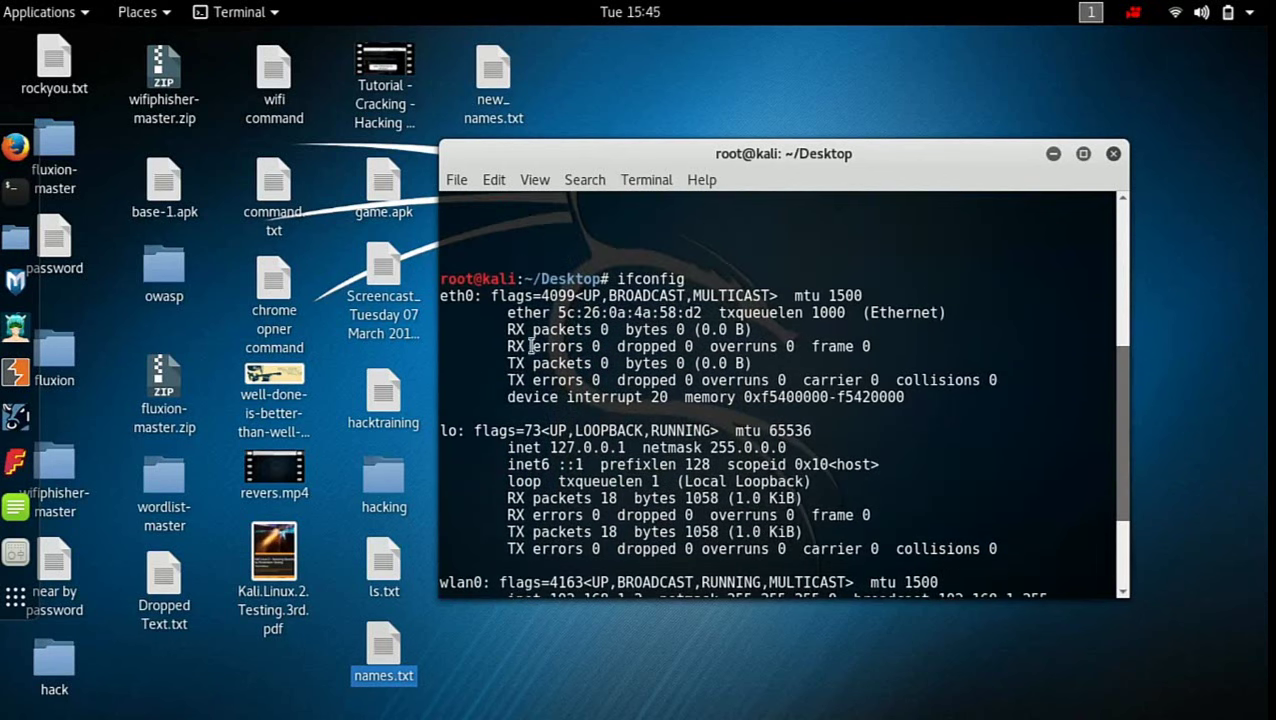
double_click(456, 296)
drag(557, 313, 608, 314)
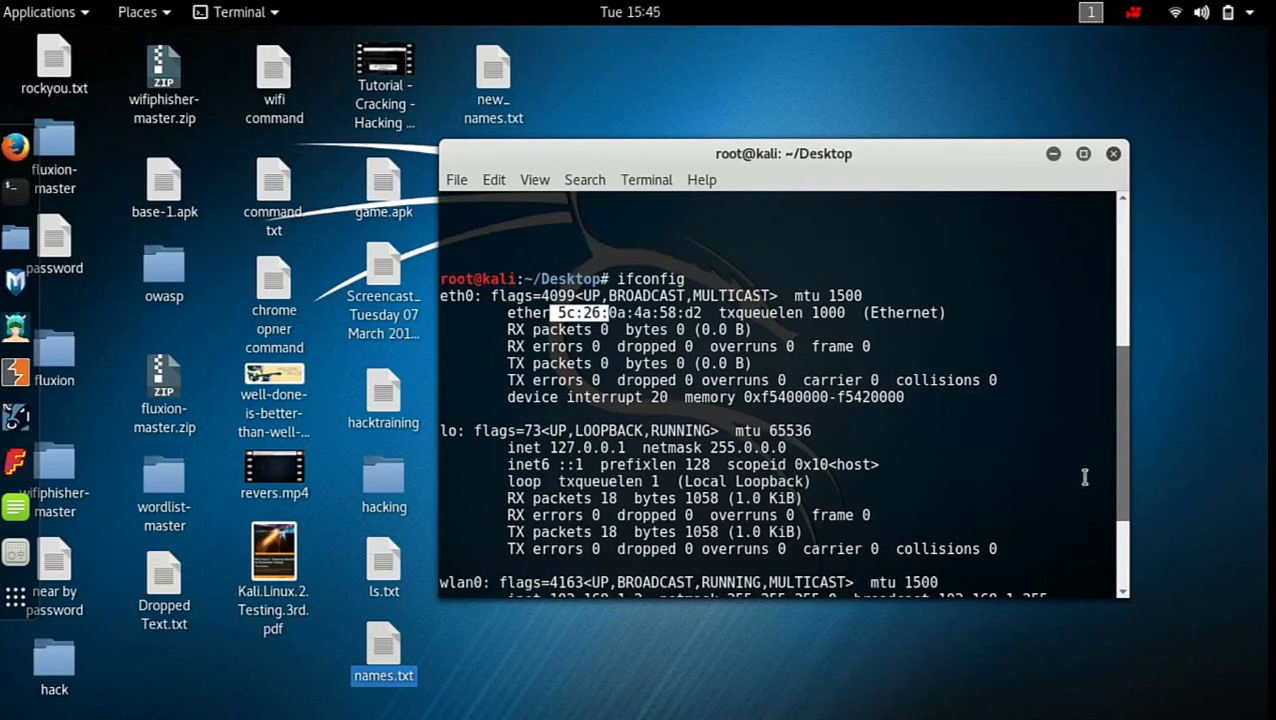
drag(1125, 426, 1122, 490)
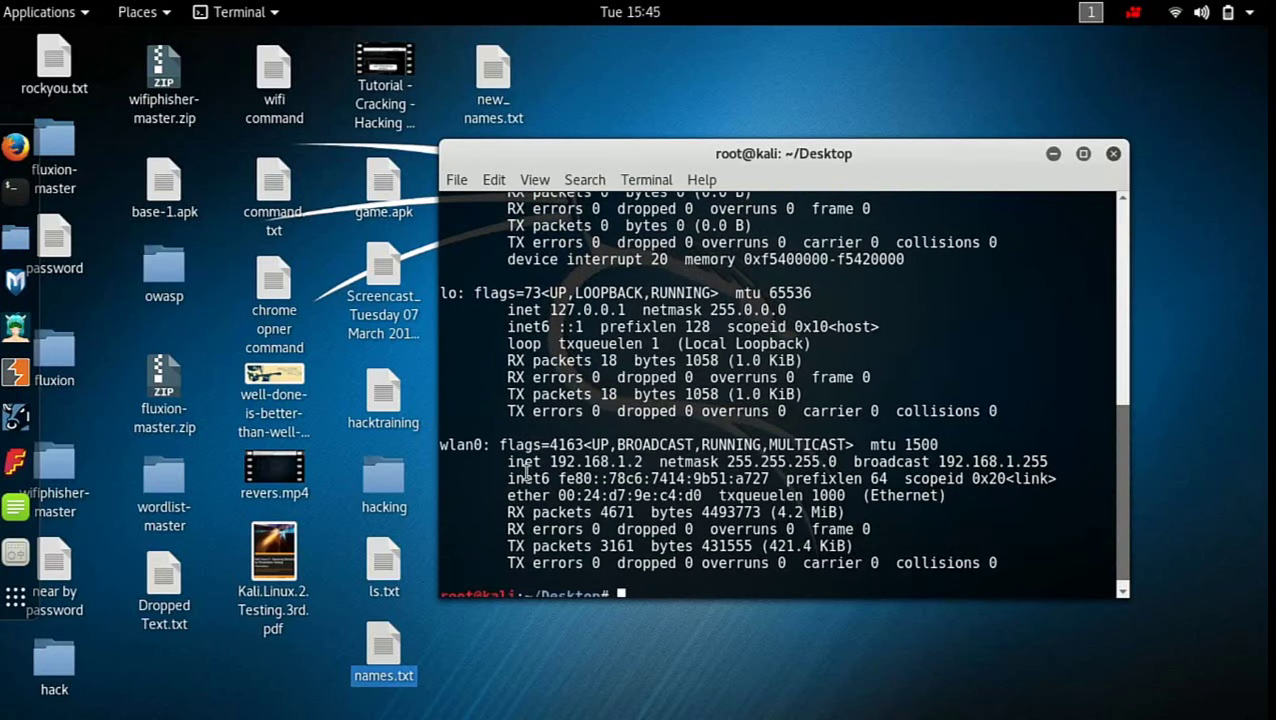
drag(549, 463, 651, 469)
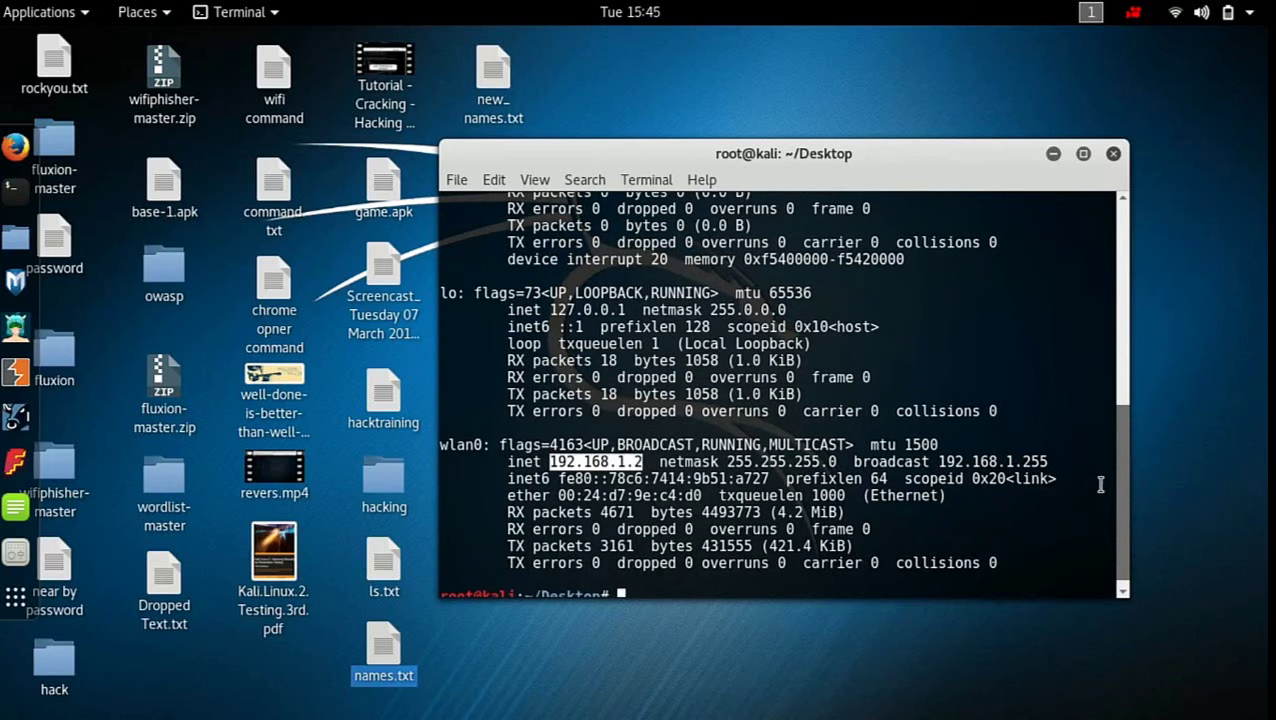
drag(1129, 482, 1129, 547)
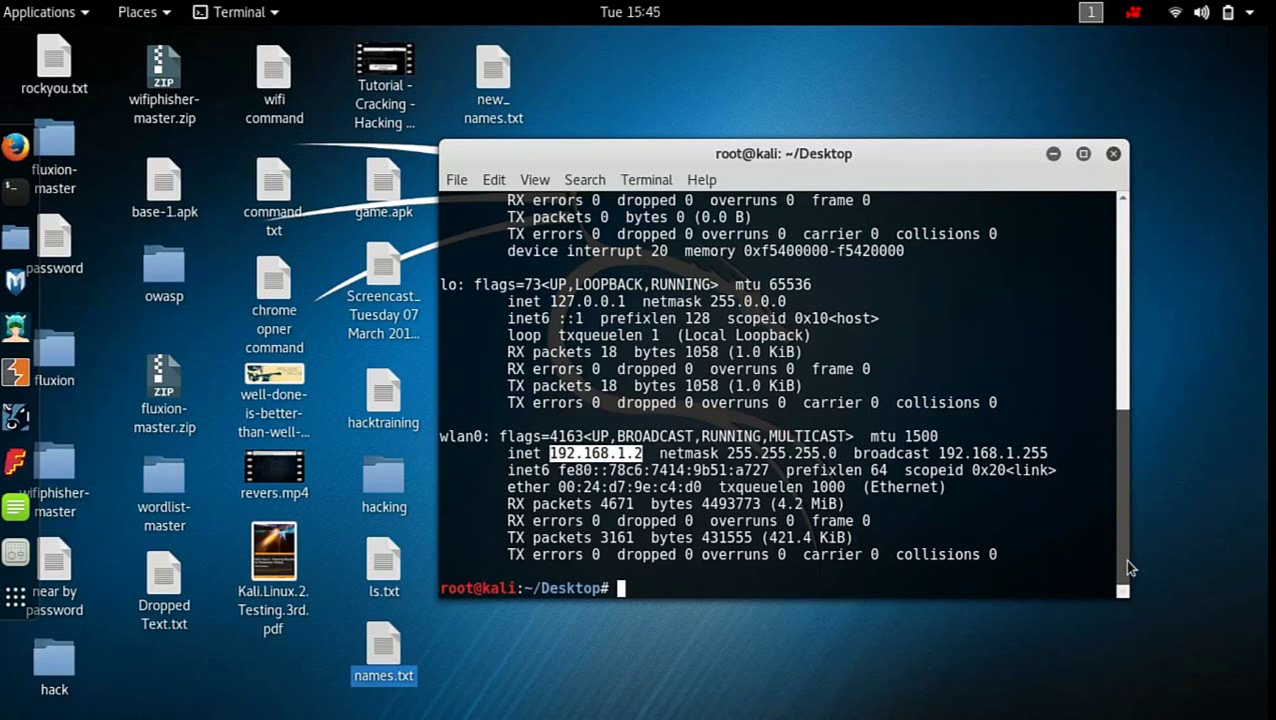
Step: Change from the Desktop to the root directory with cd / and check the path in the prompt
text(/)
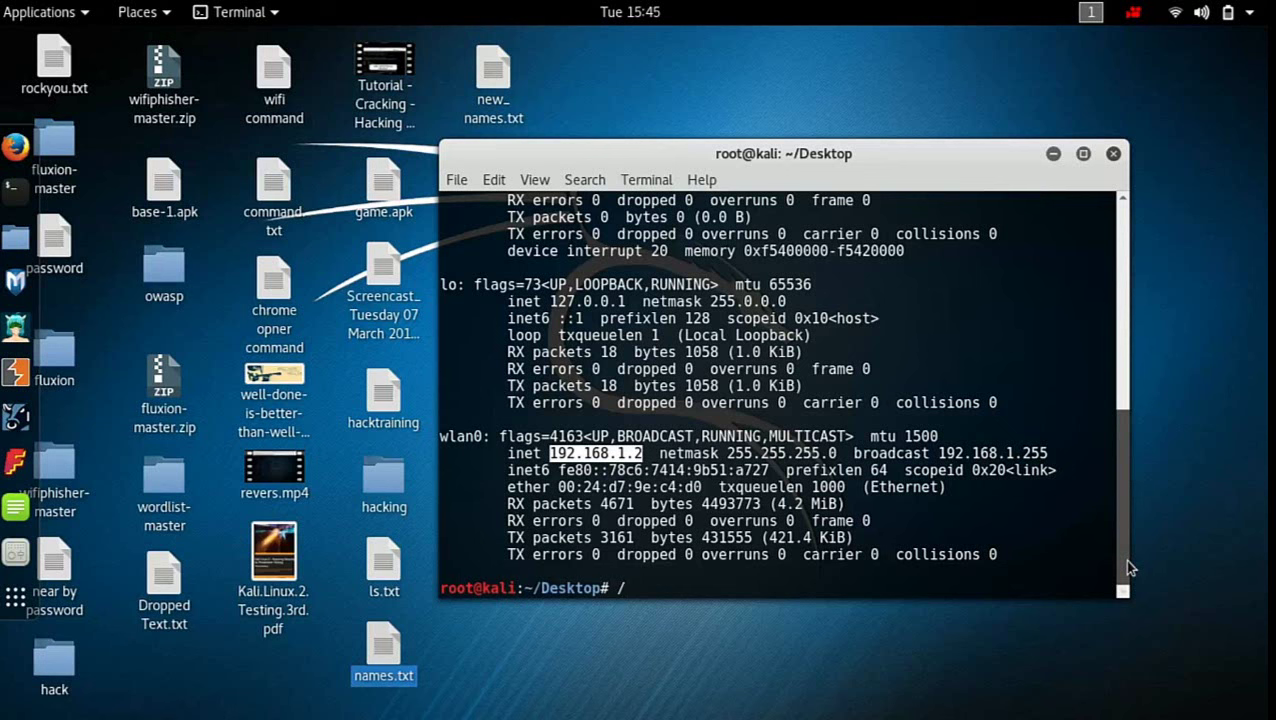
key(BackSpace)
text(cd /)
key(Return)
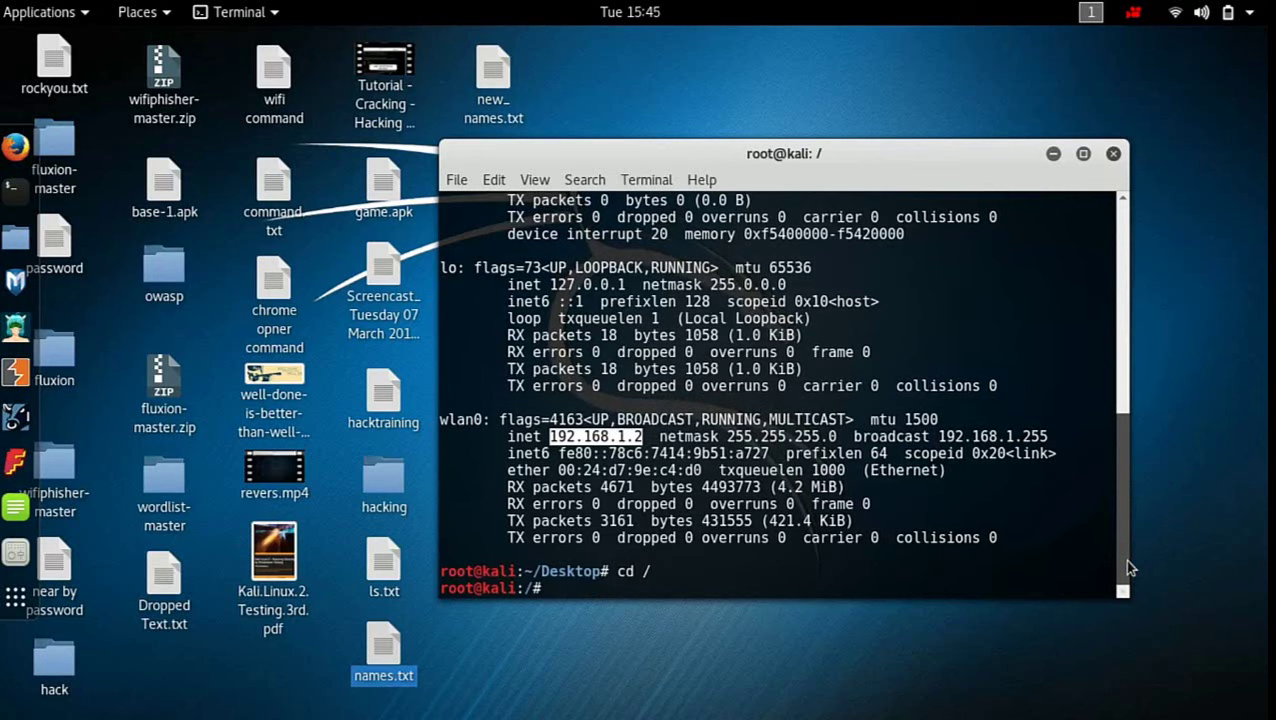
drag(526, 590, 545, 592)
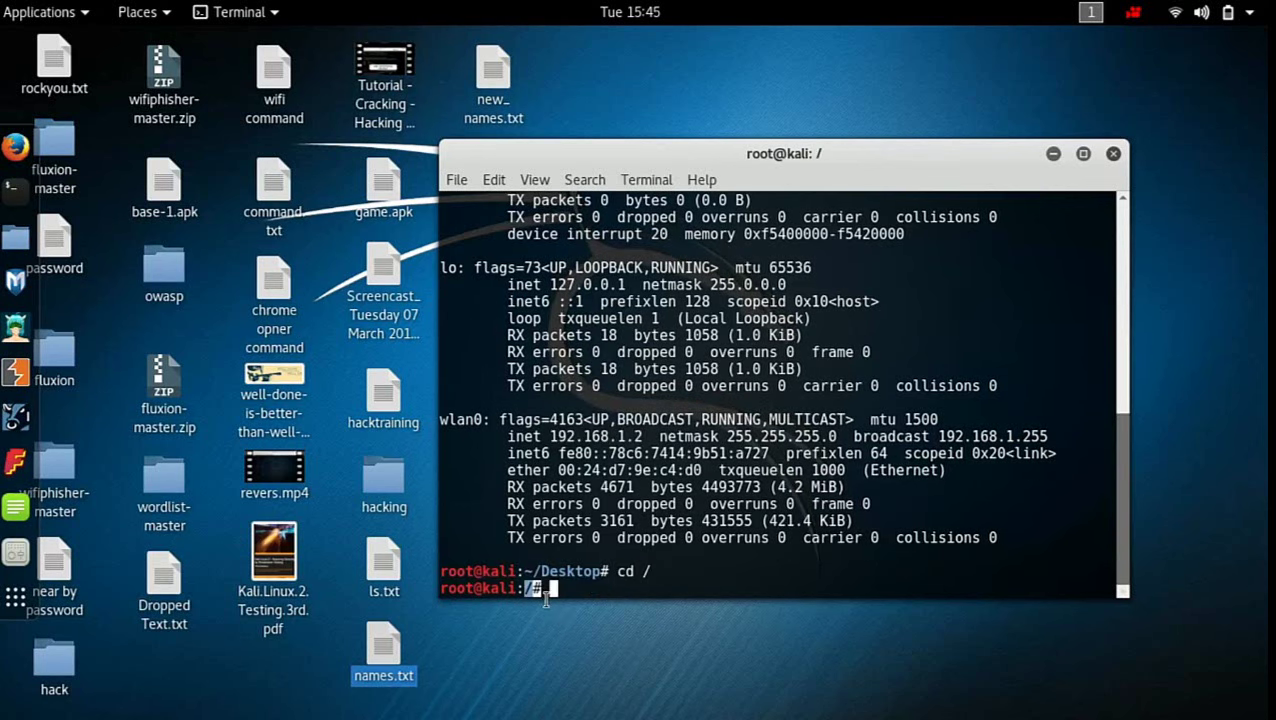
click(550, 592)
Step: List the contents of the root directory with ls and highlight the listing to review it
text(ls)
key(Return)
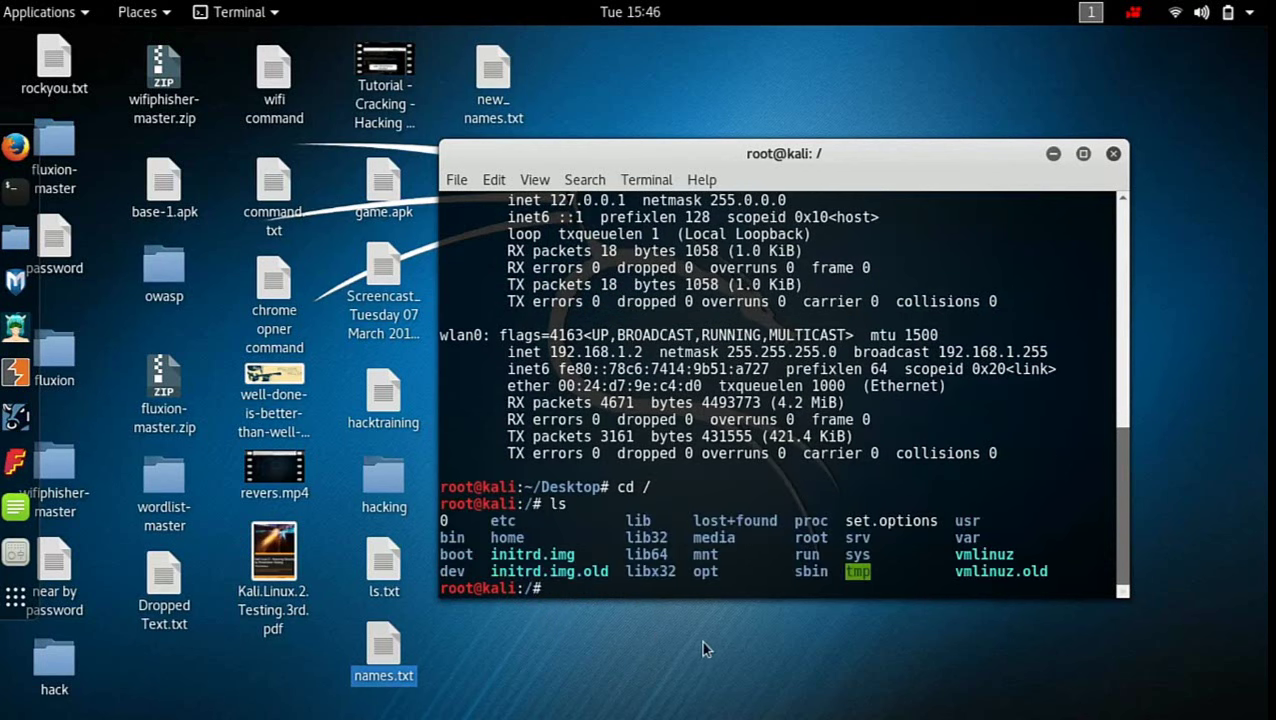
drag(443, 518, 1095, 580)
click(995, 485)
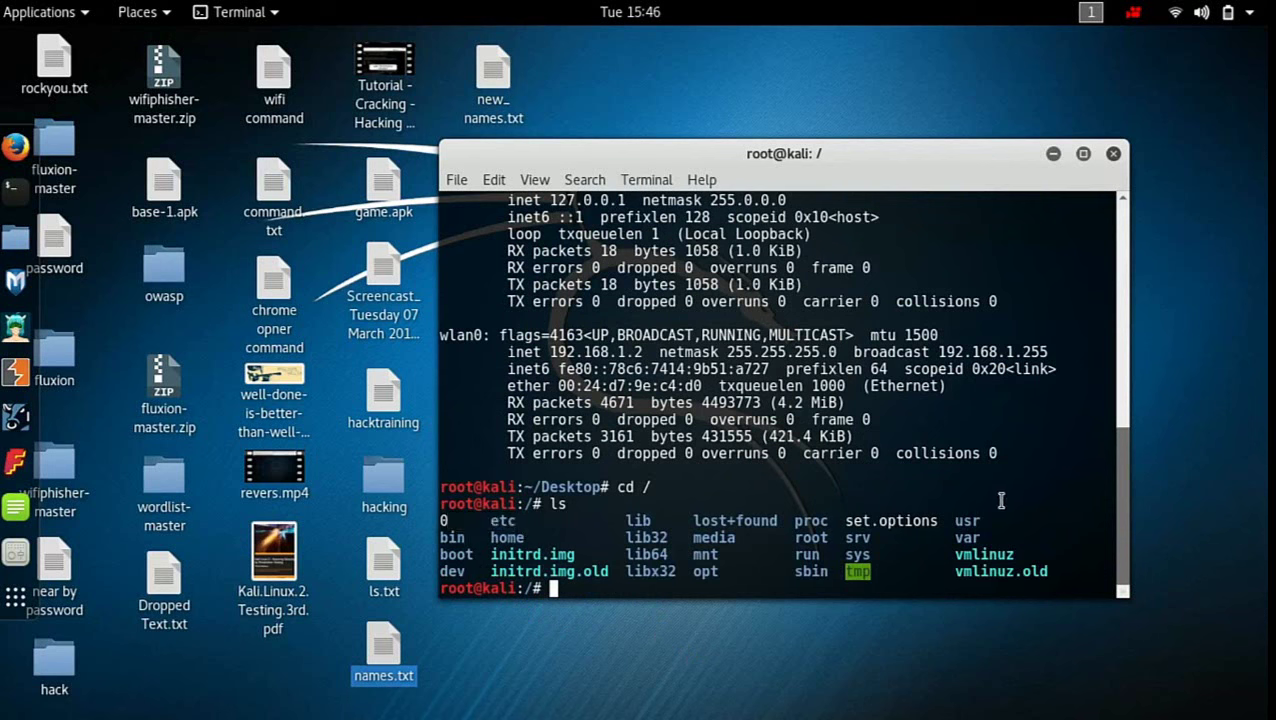